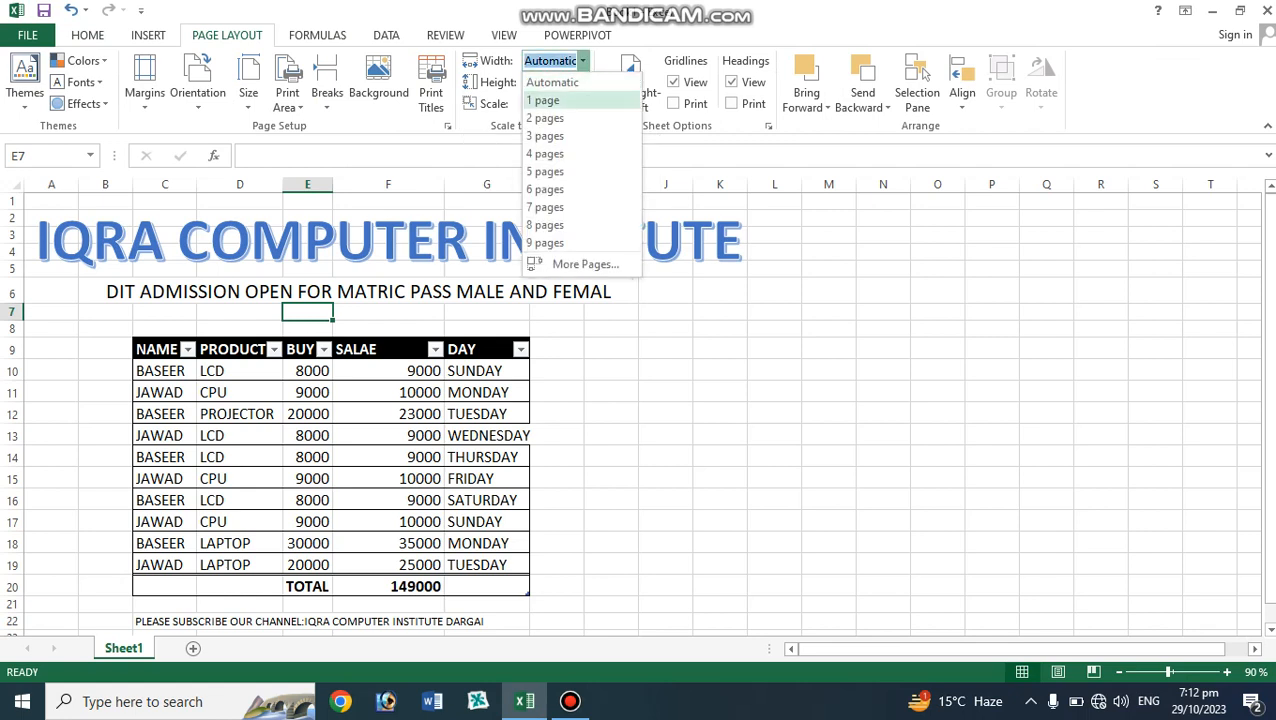
Set the print width to 1 page.
left_click(545, 100)
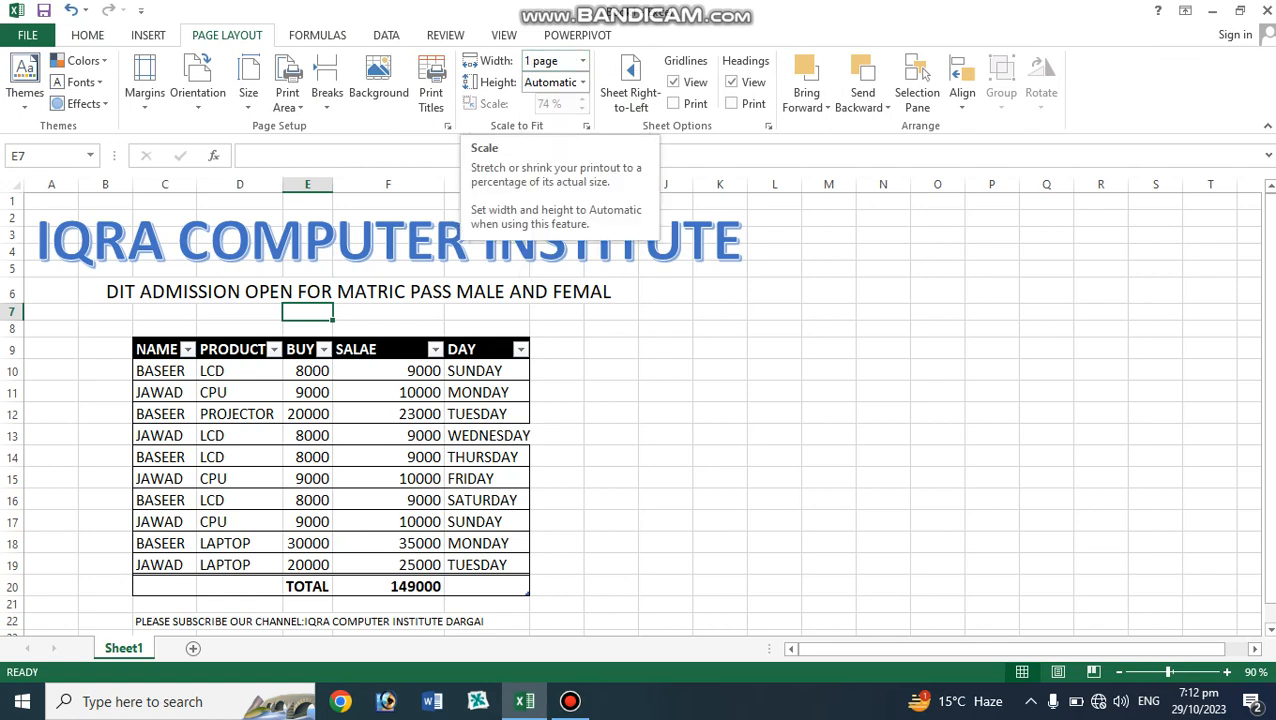
left_click(388, 349)
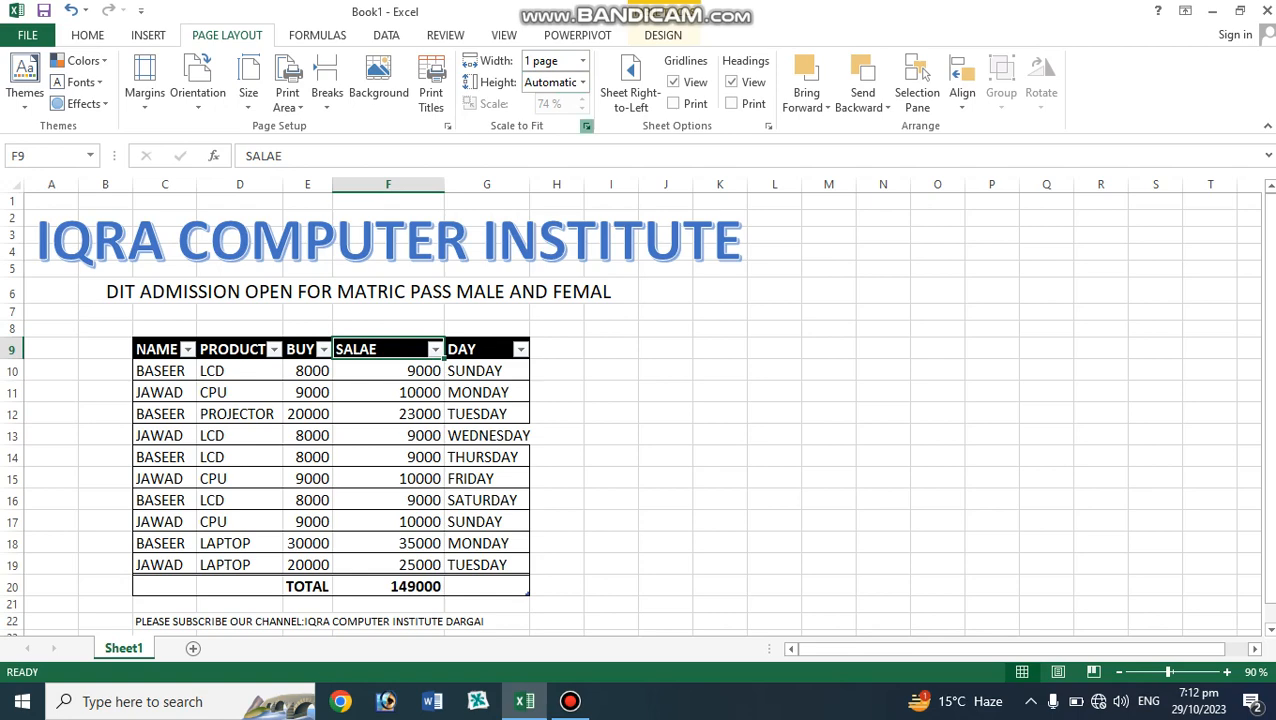
Open Print Preview from Page Setup to check how the sheet fits on the page.
left_click(586, 126)
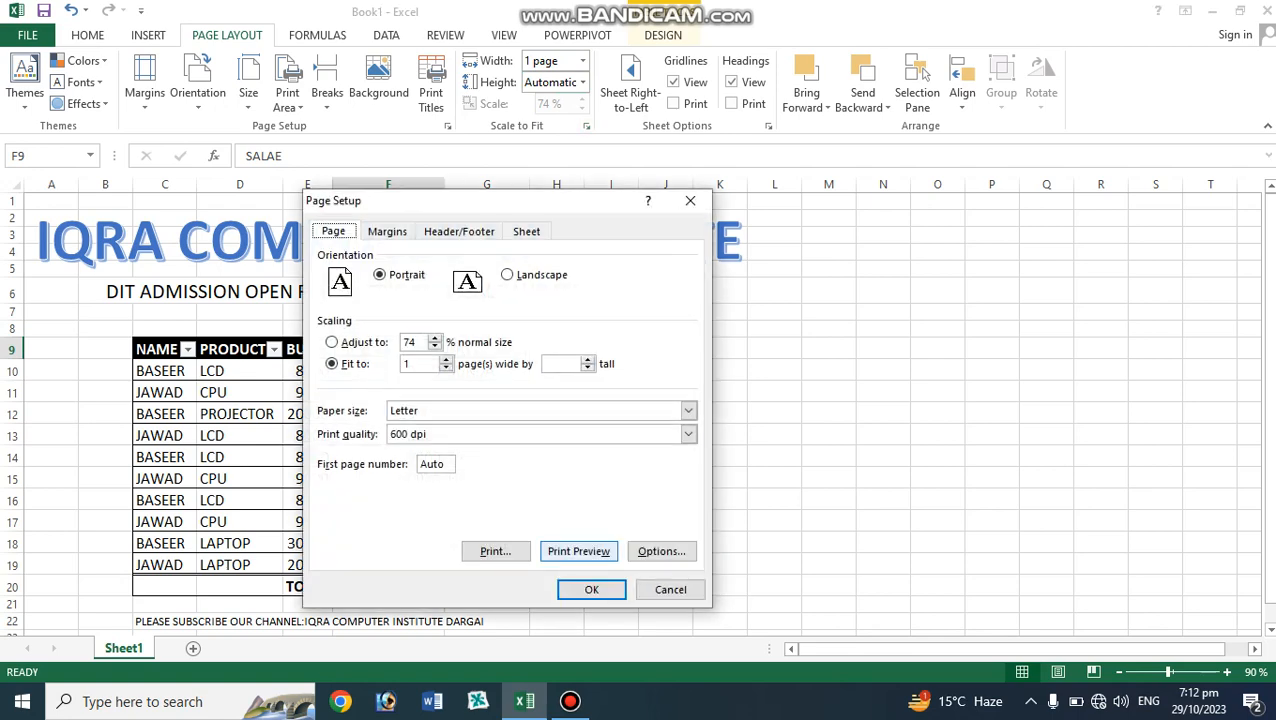
left_click(578, 551)
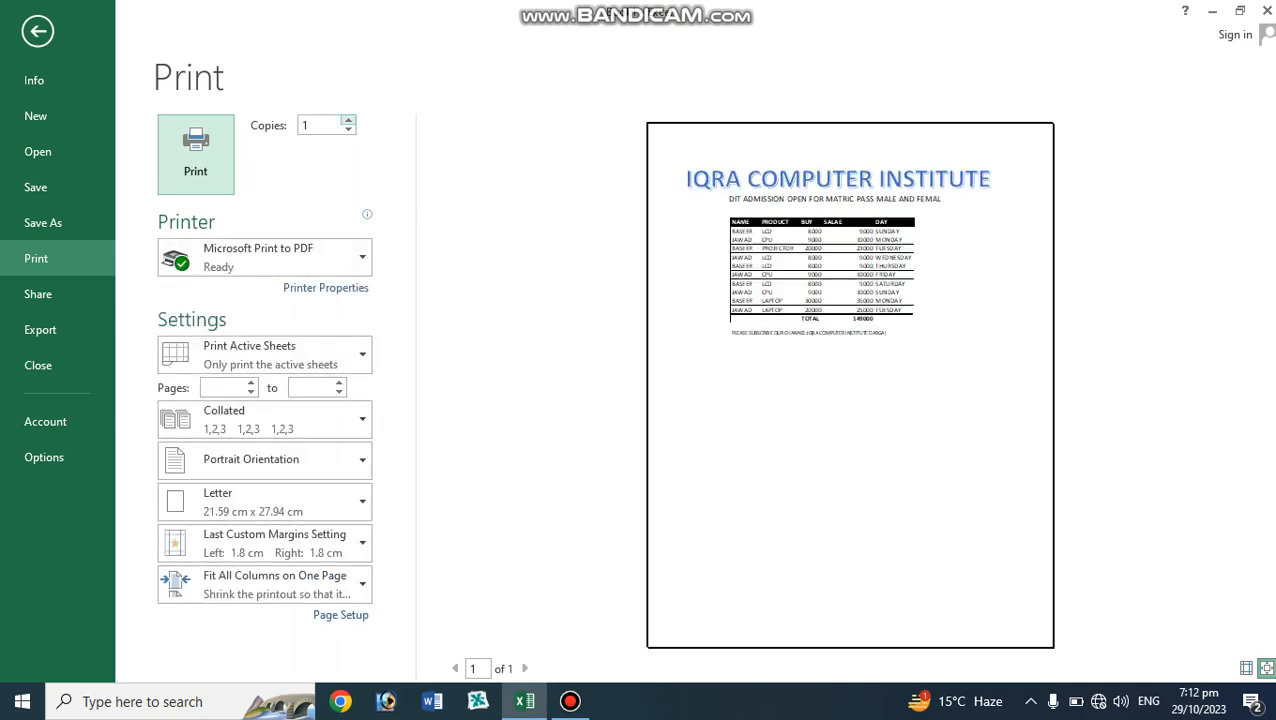
left_click(38, 31)
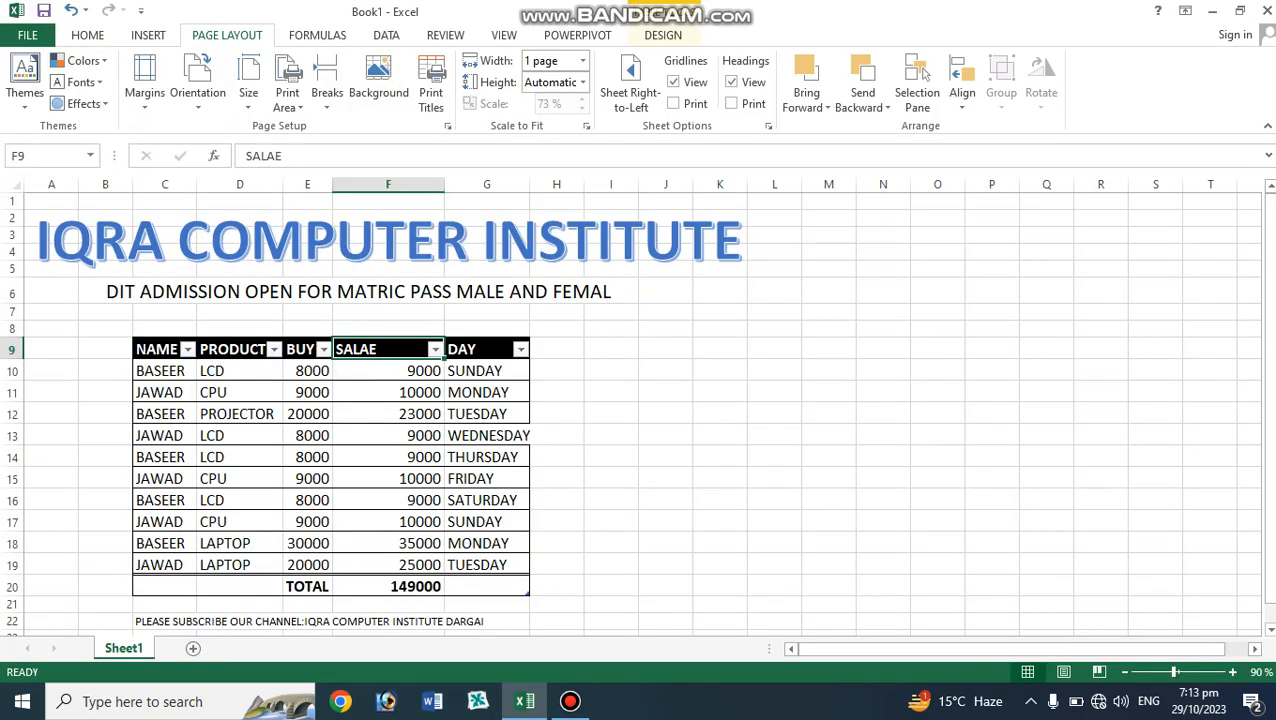
Set the print width to 8 pages.
left_click(582, 61)
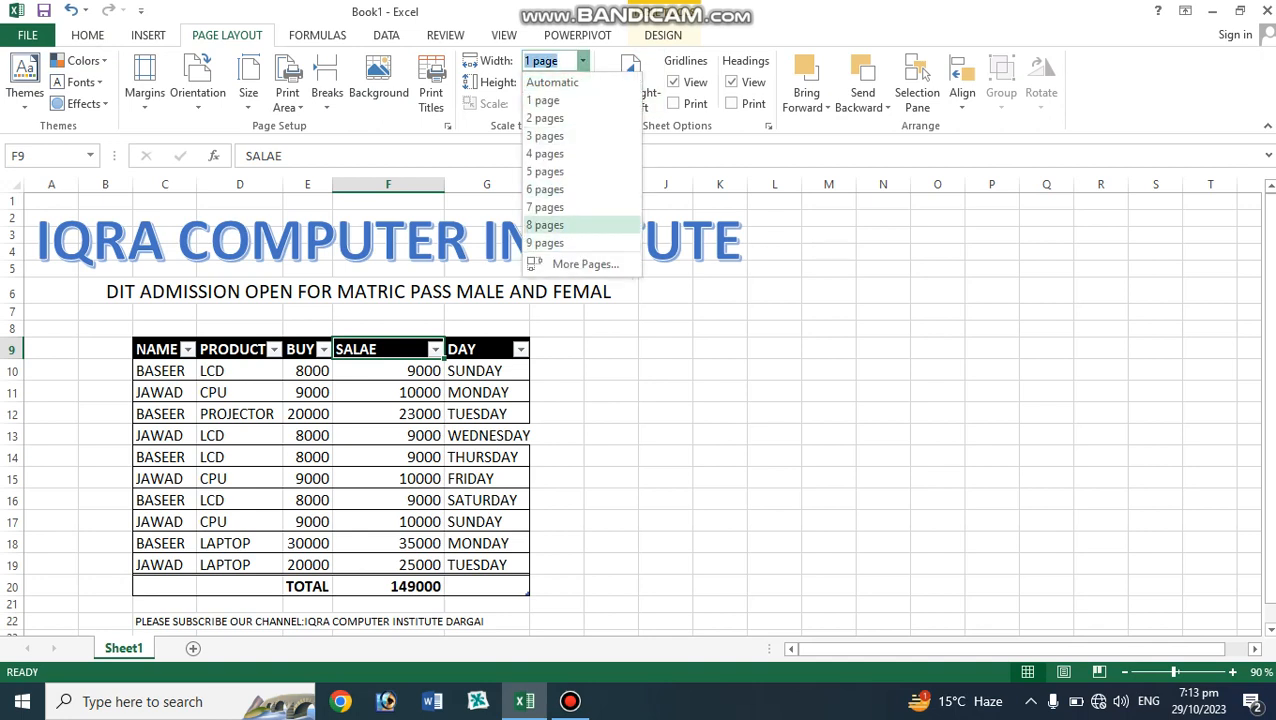
left_click(545, 225)
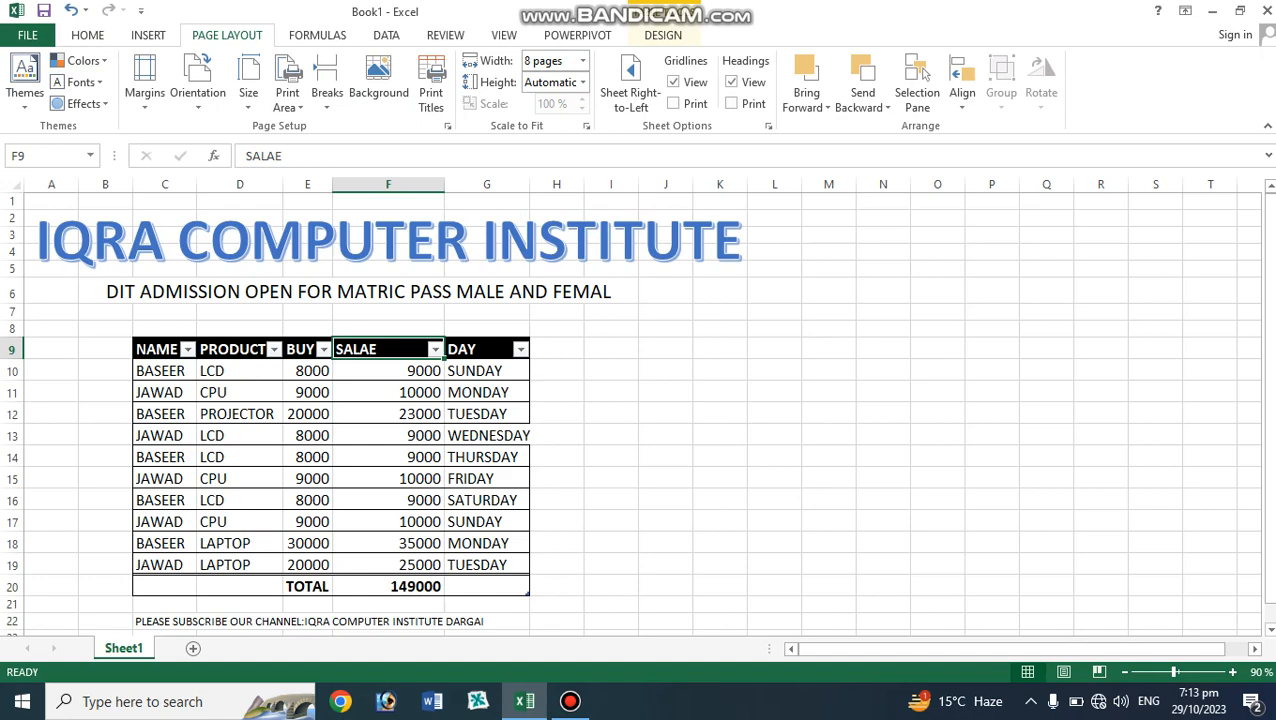
left_click_drag(480, 371, 480, 565)
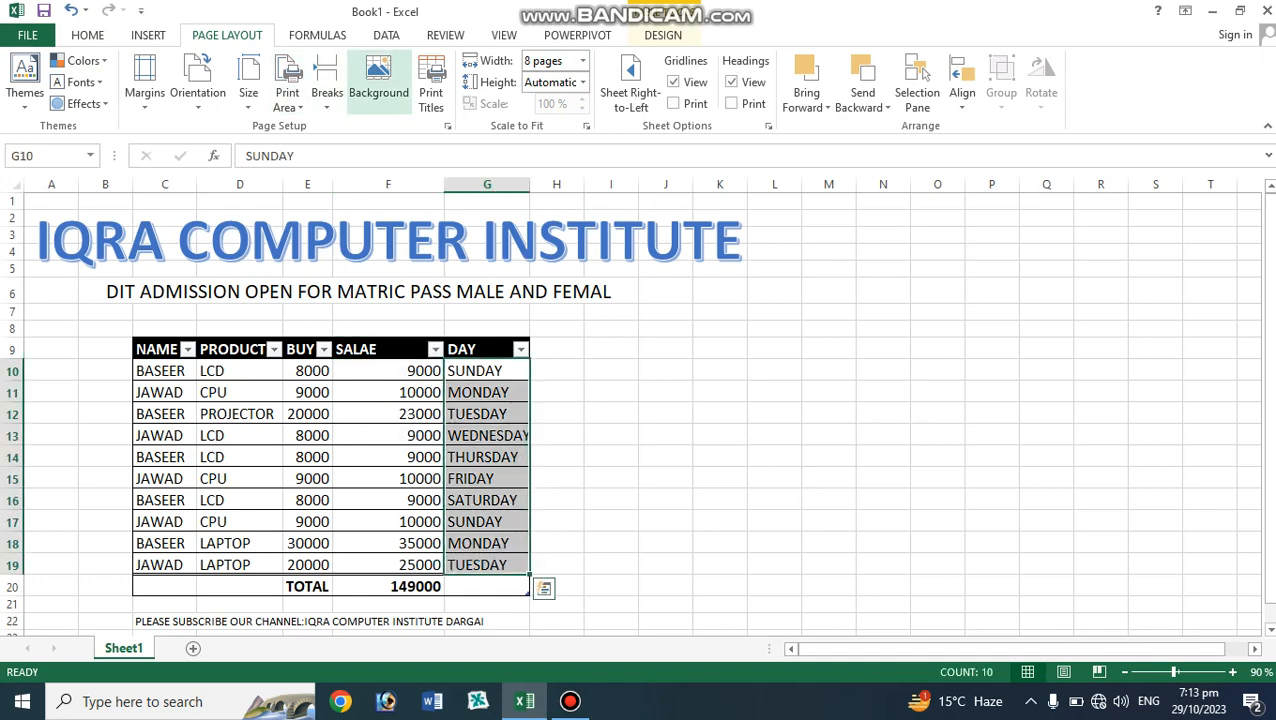
Preview the printout again from Page Setup to check the new scaling.
left_click(586, 126)
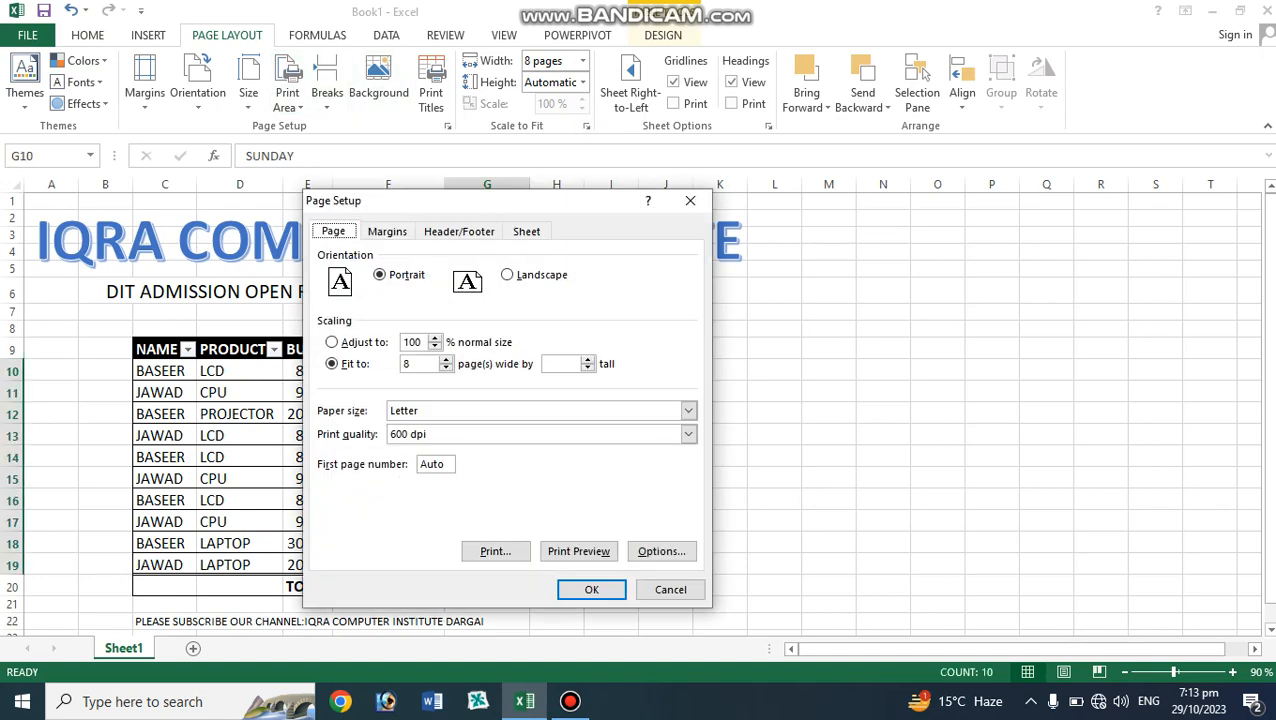
left_click(576, 545)
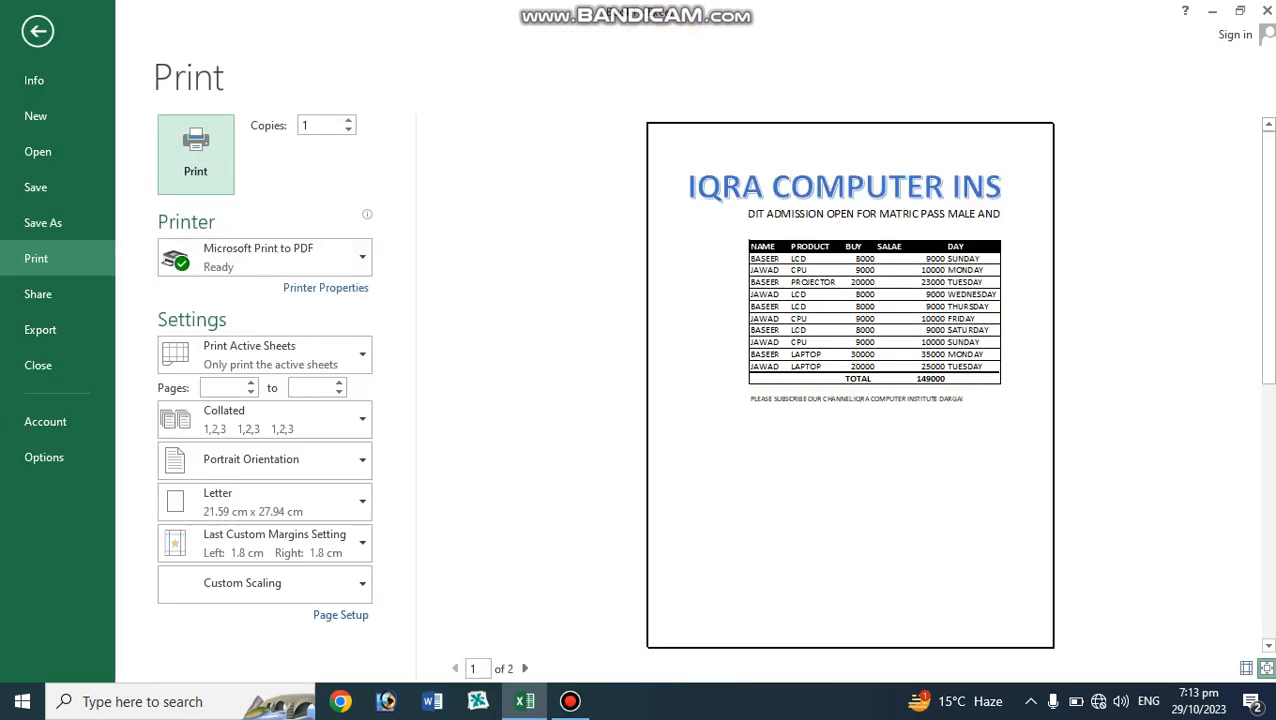
left_click(37, 31)
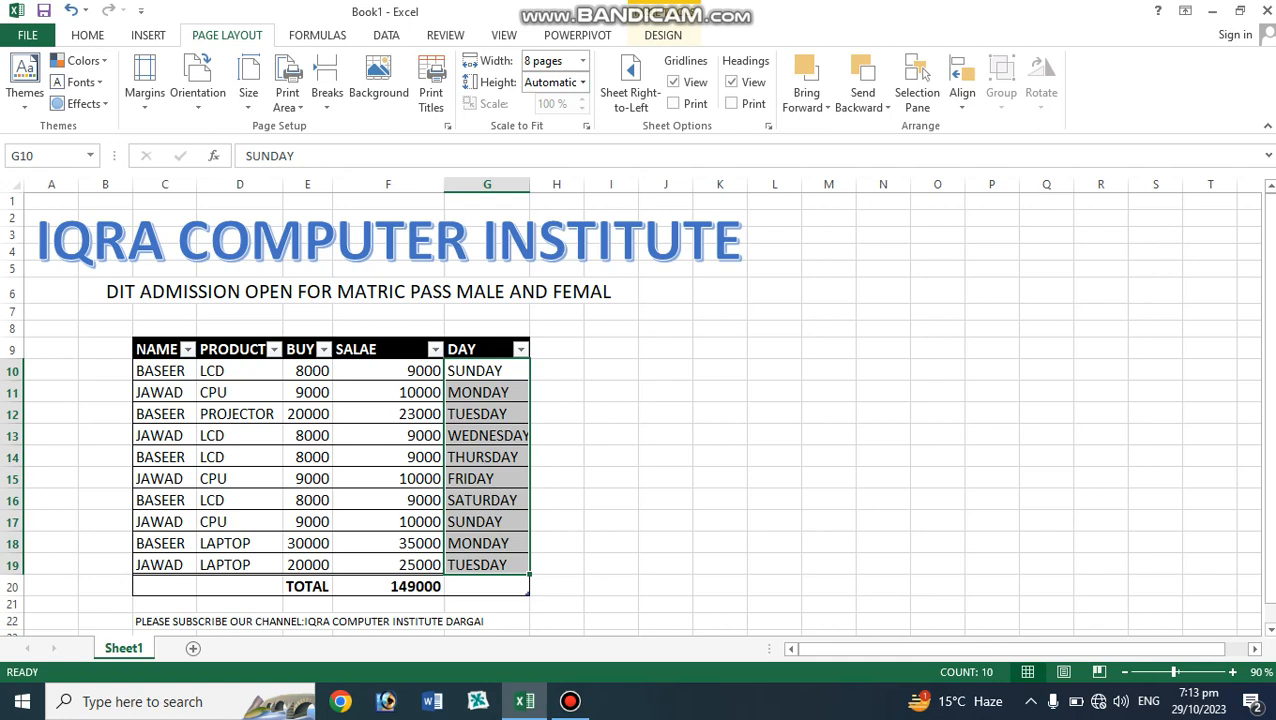
Reset the print width to Automatic.
left_click(582, 61)
left_click(582, 61)
left_click(487, 312)
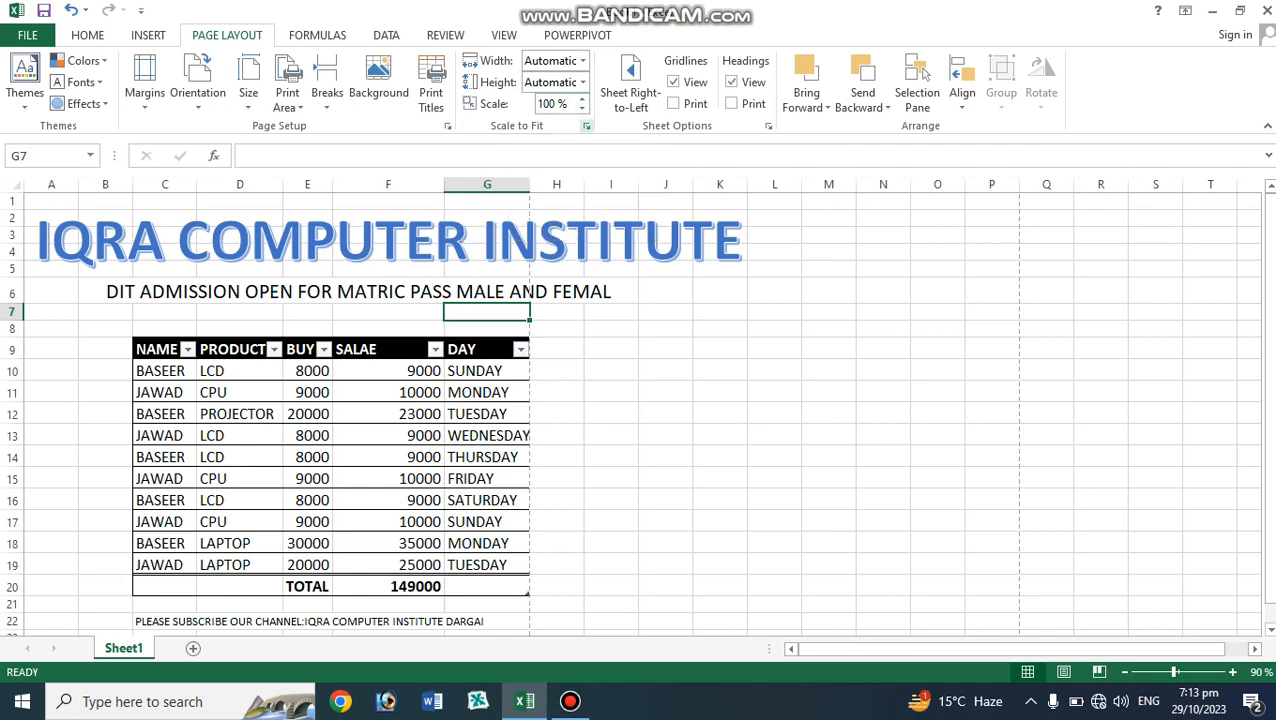
In Page Setup, fit the sheet to 1 page wide by 1 page tall and preview the printout.
left_click(586, 126)
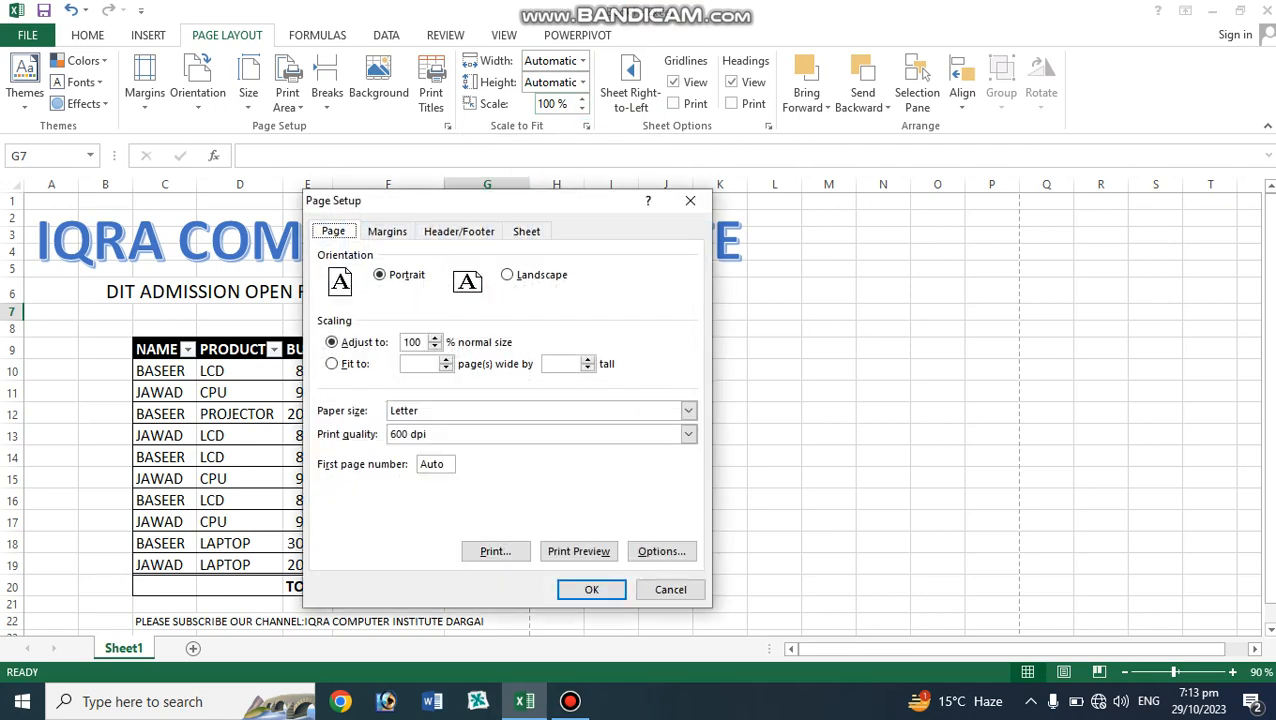
left_click(332, 364)
left_click(446, 360)
key("Tab")
type("1")
left_click(578, 551)
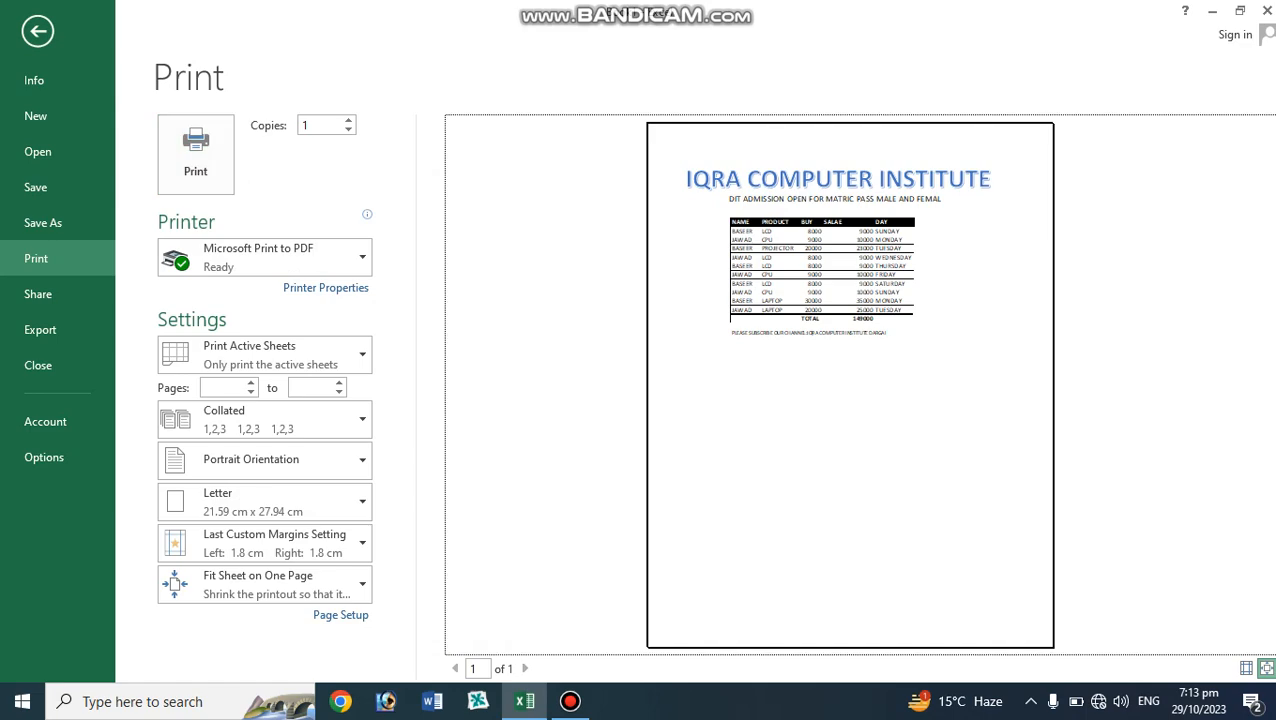
left_click(38, 31)
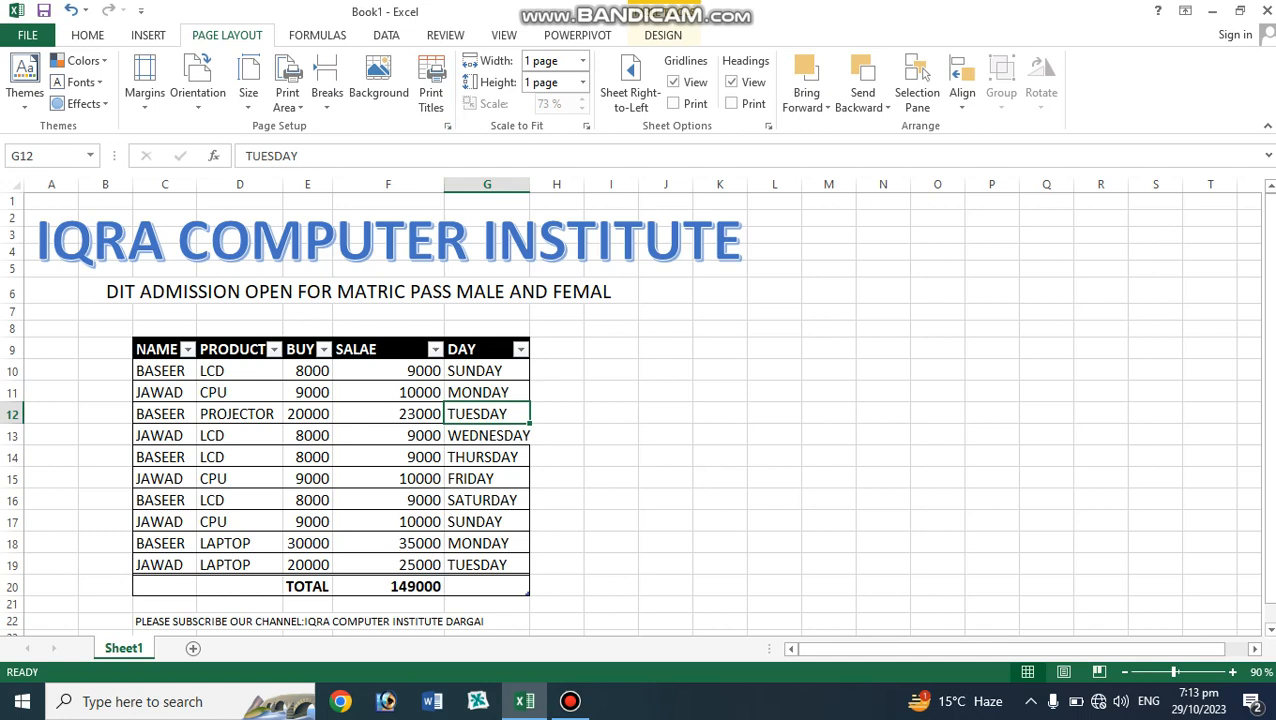
Switch the sheet direction to right-to-left and back to left-to-right.
left_click(388, 436)
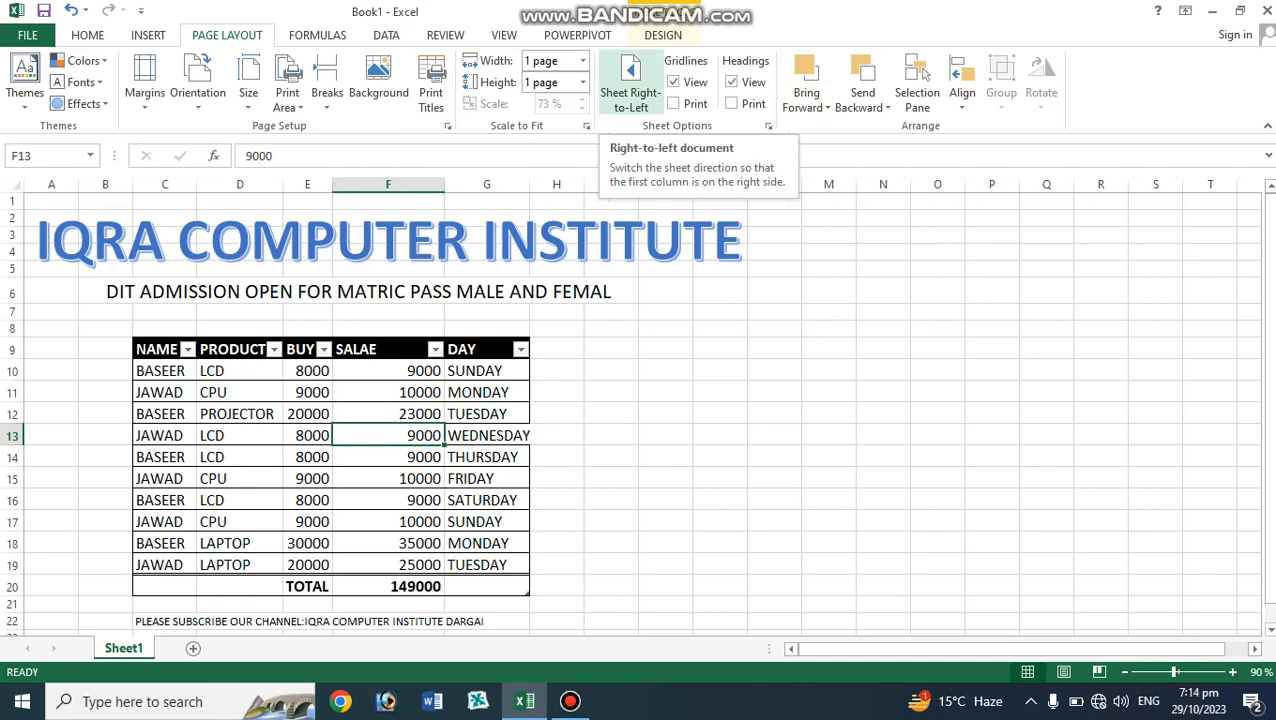
left_click(630, 85)
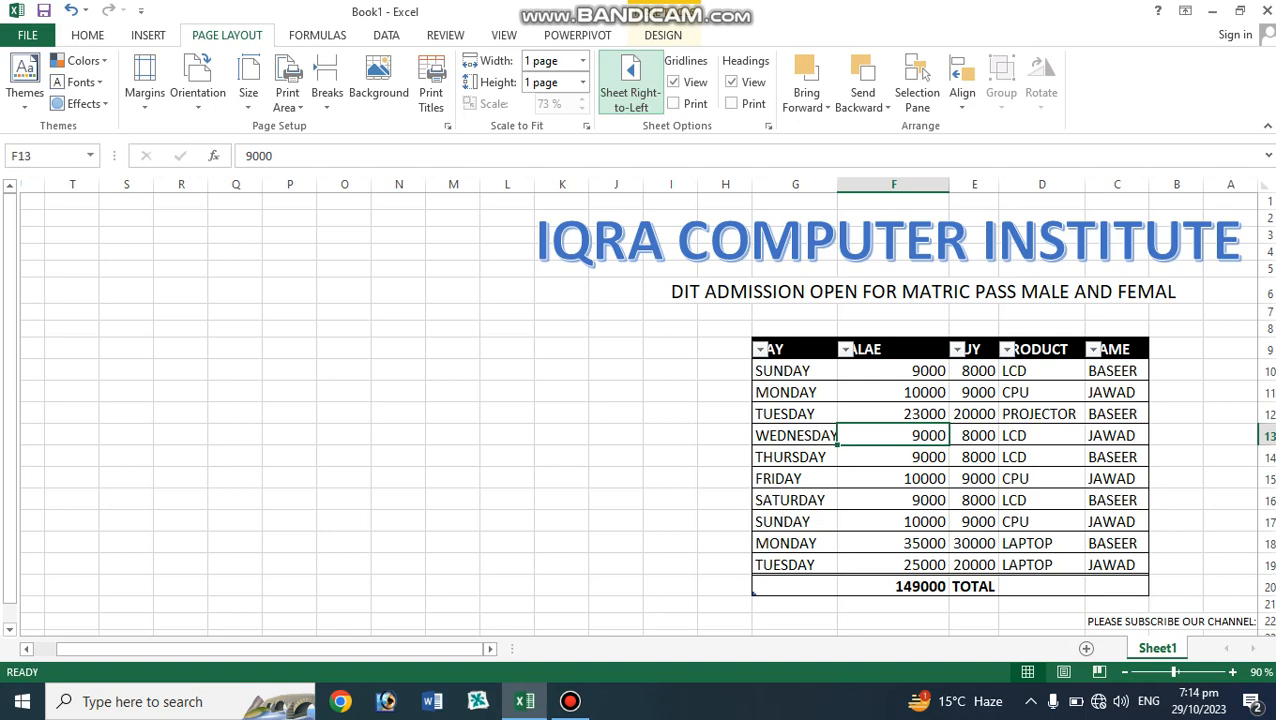
left_click(630, 85)
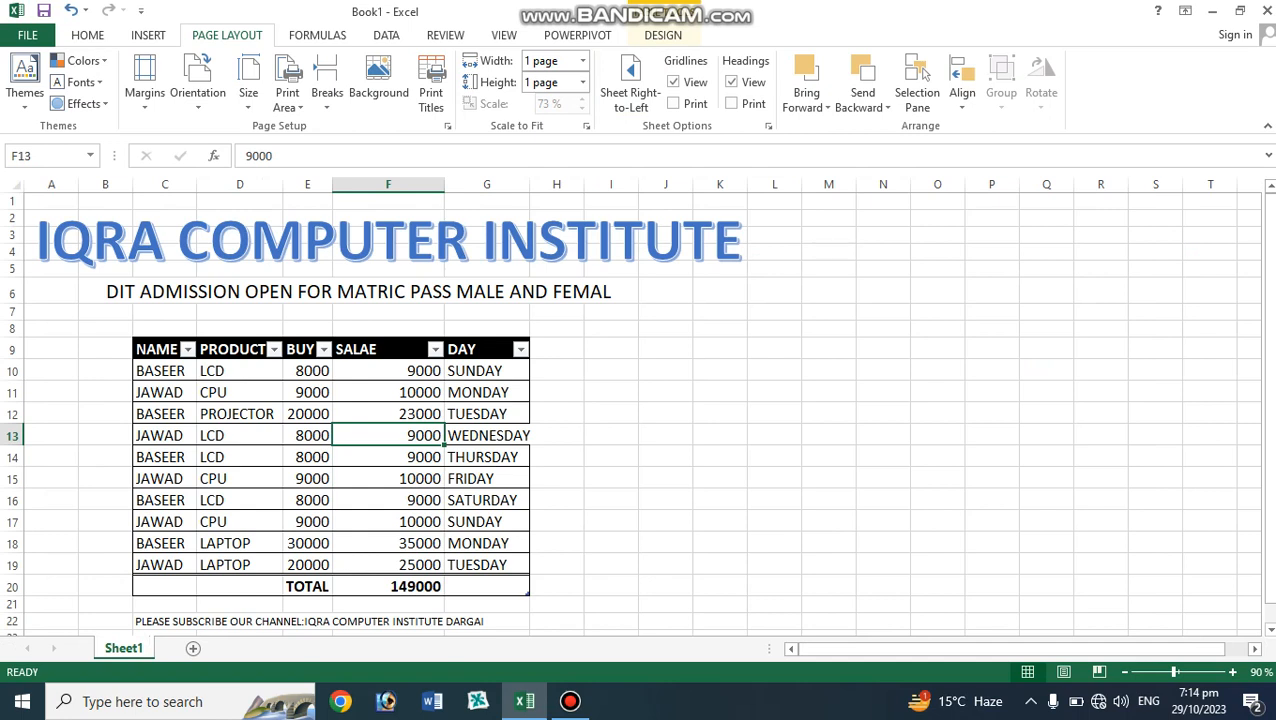
Toggle the on-screen gridlines off and on several times.
left_click(388, 392)
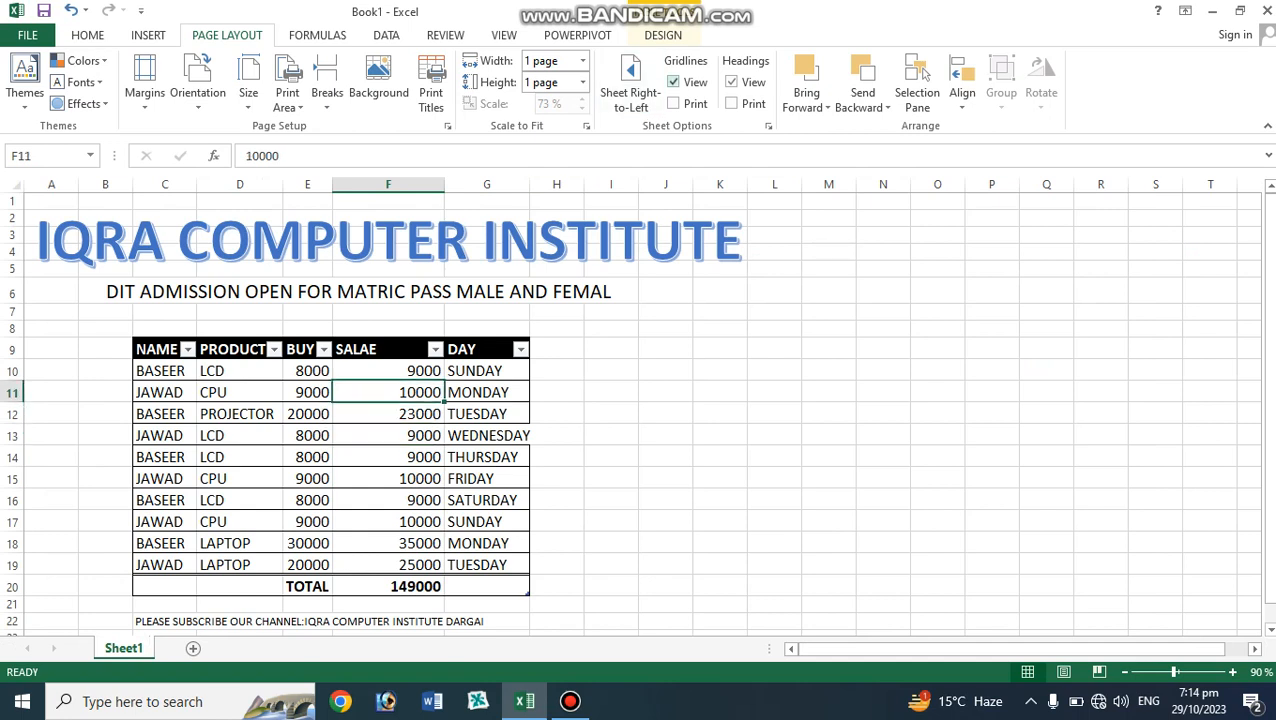
left_click(673, 82)
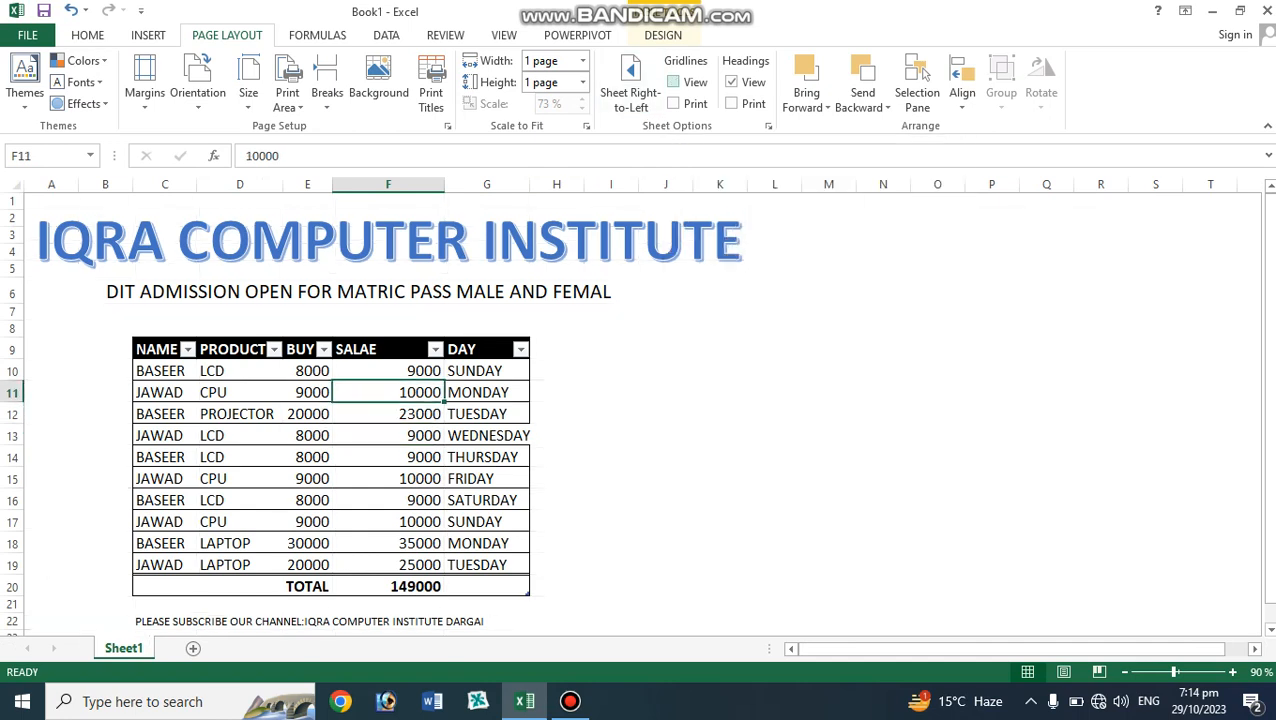
left_click(673, 82)
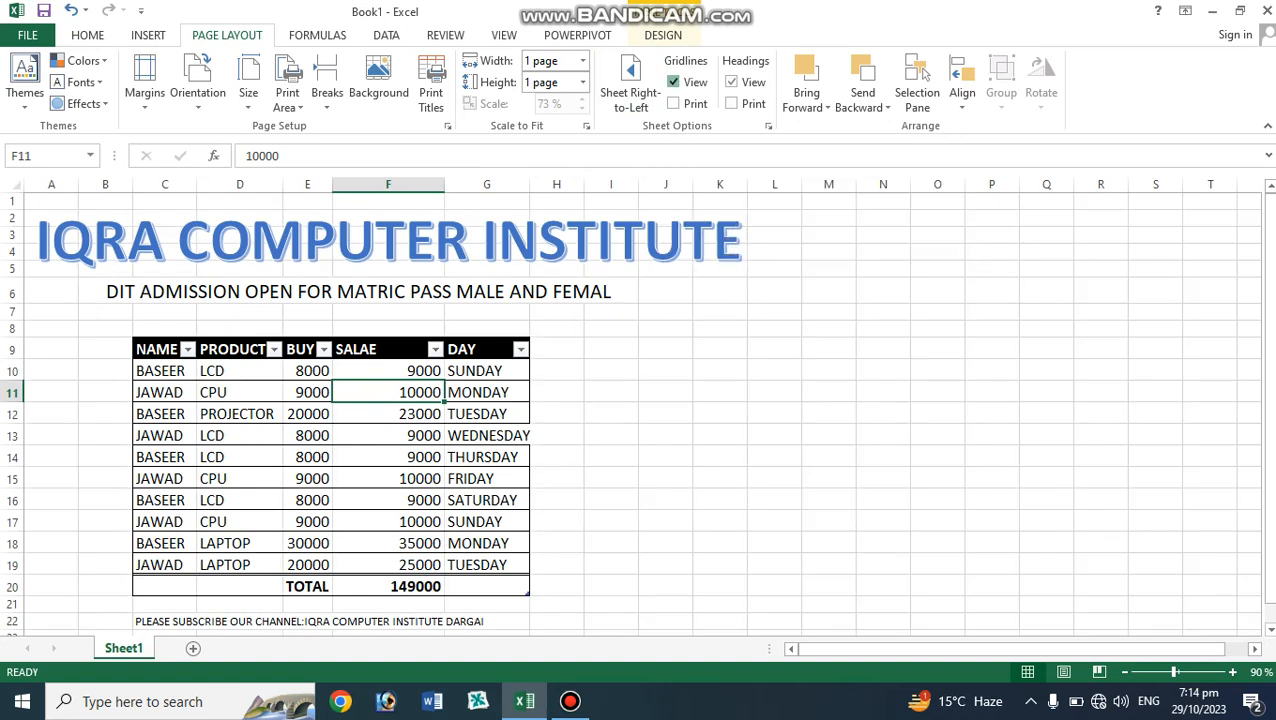
left_click(673, 82)
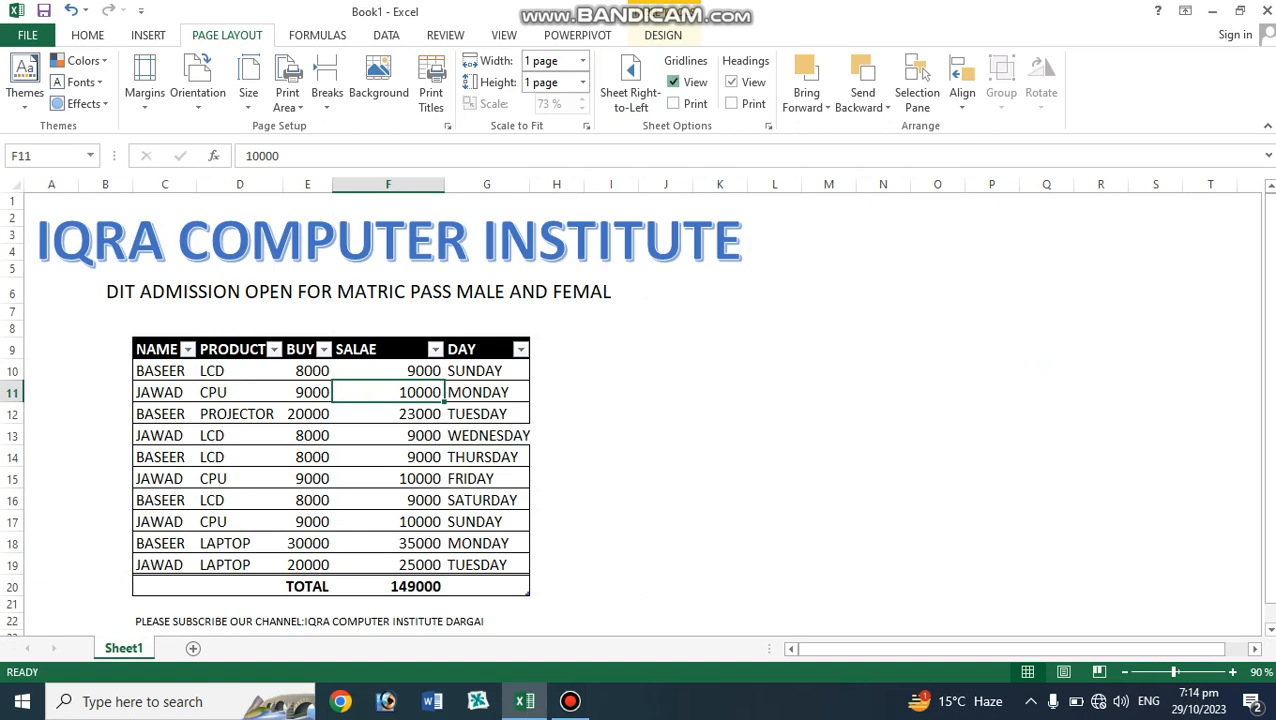
left_click(673, 82)
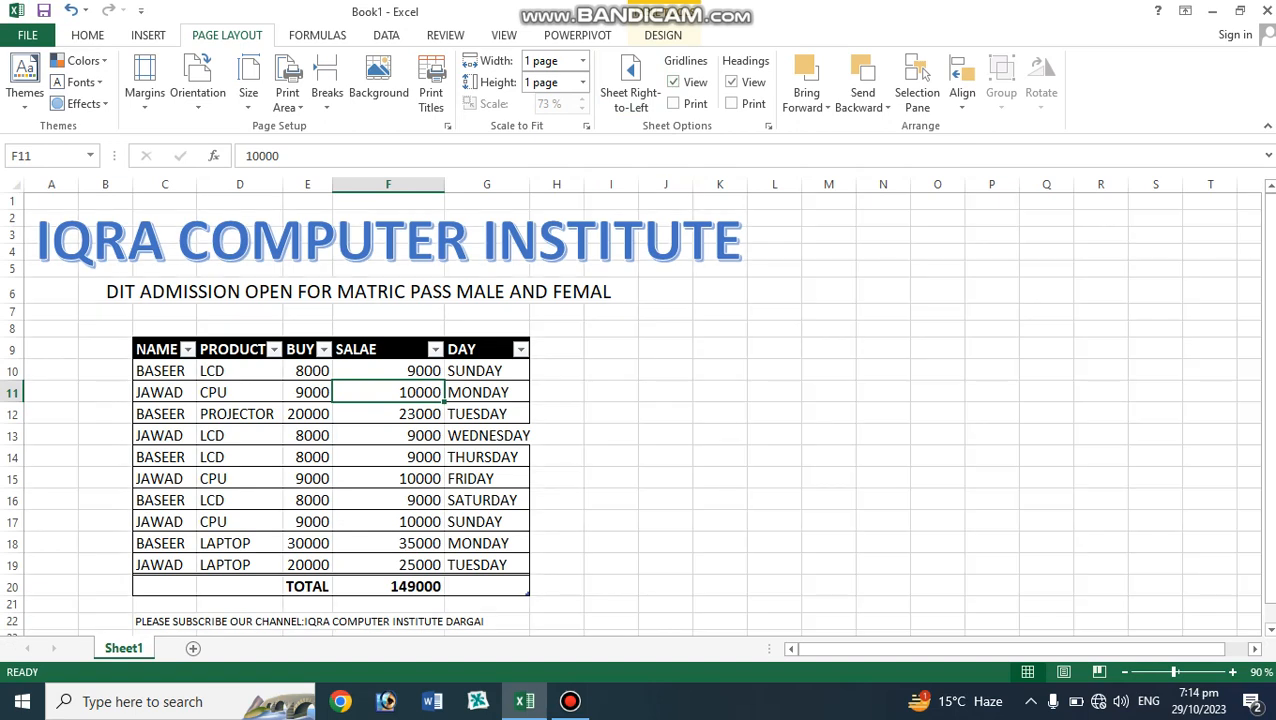
left_click(673, 82)
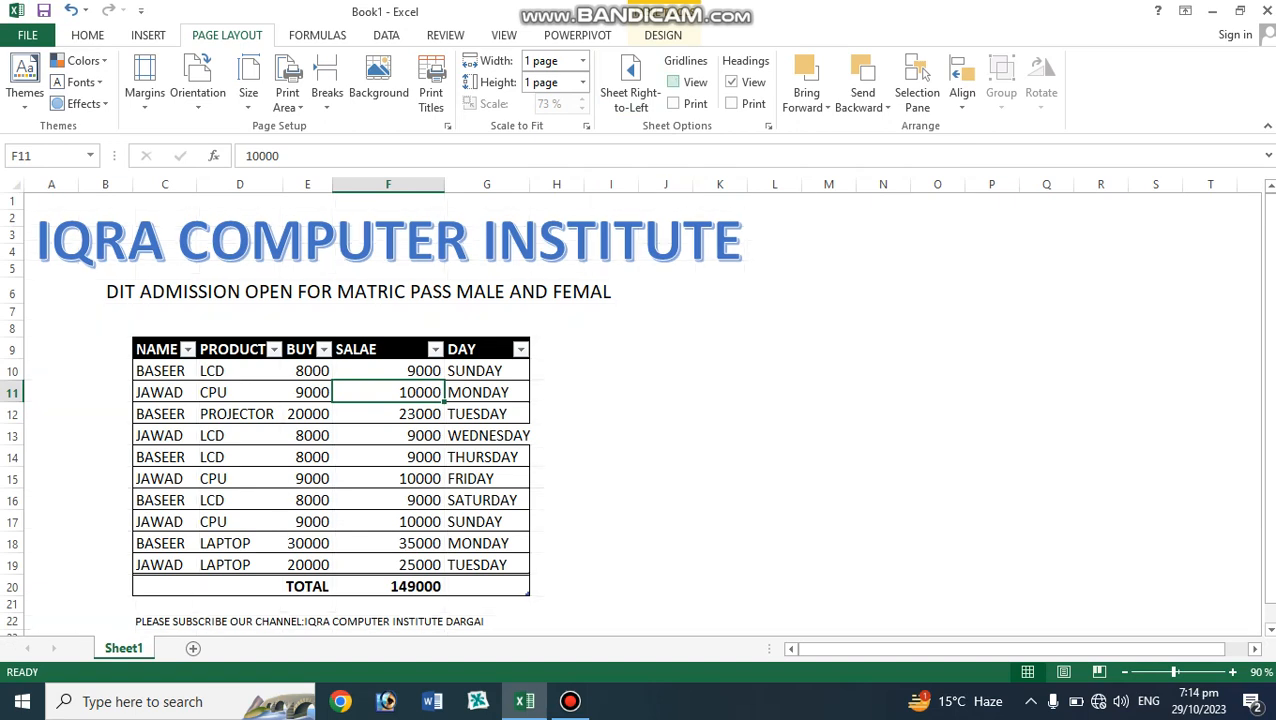
left_click(673, 82)
Turn on printing of gridlines and preview the printout from Page Setup.
left_click(673, 103)
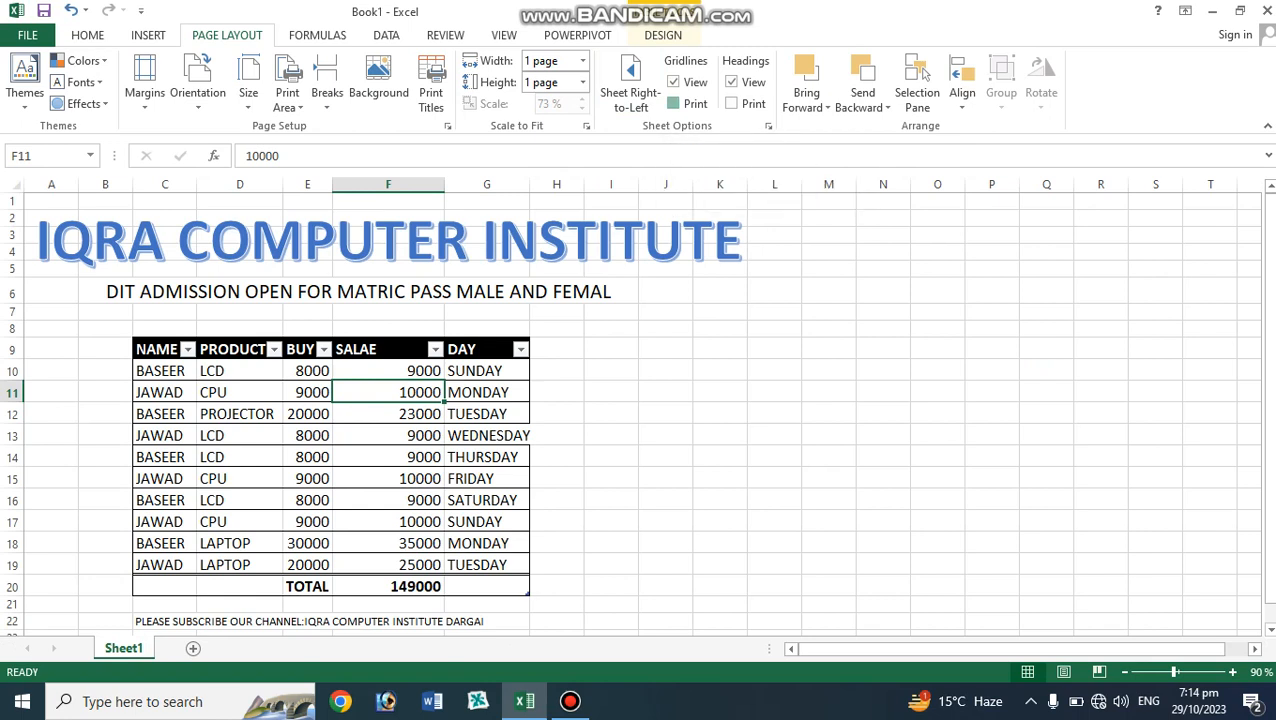
left_click(556, 371)
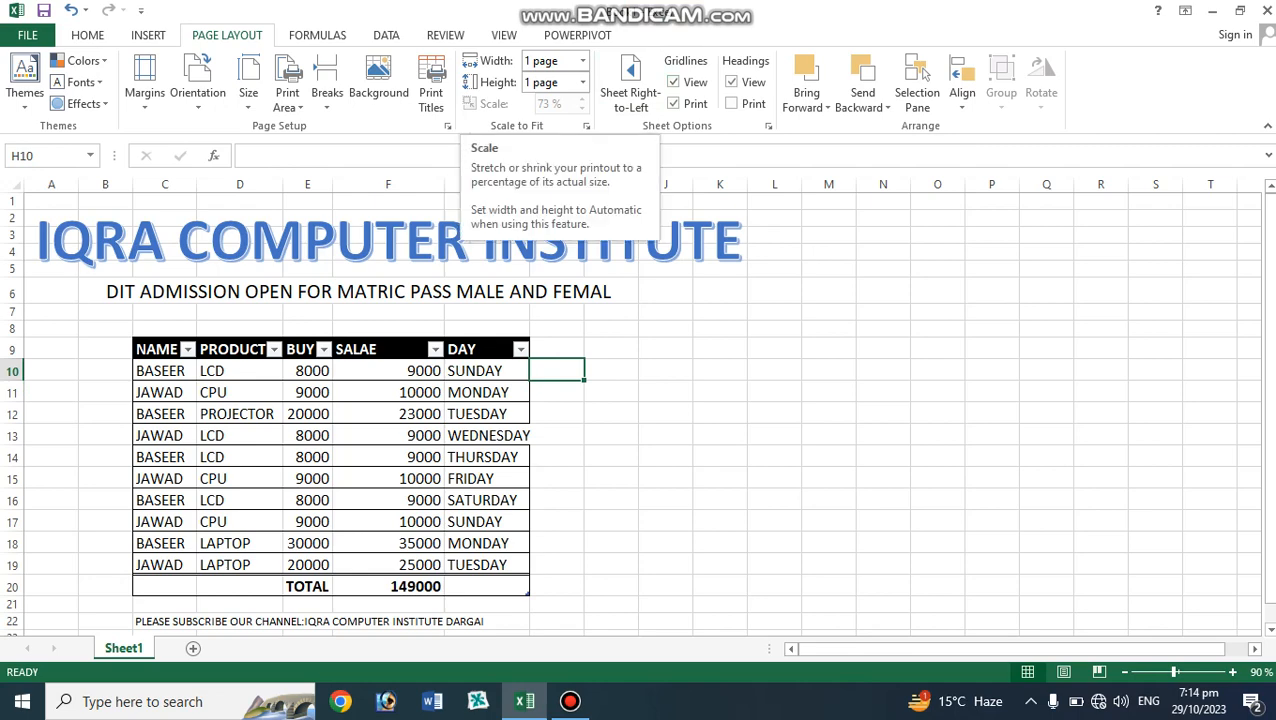
left_click(586, 126)
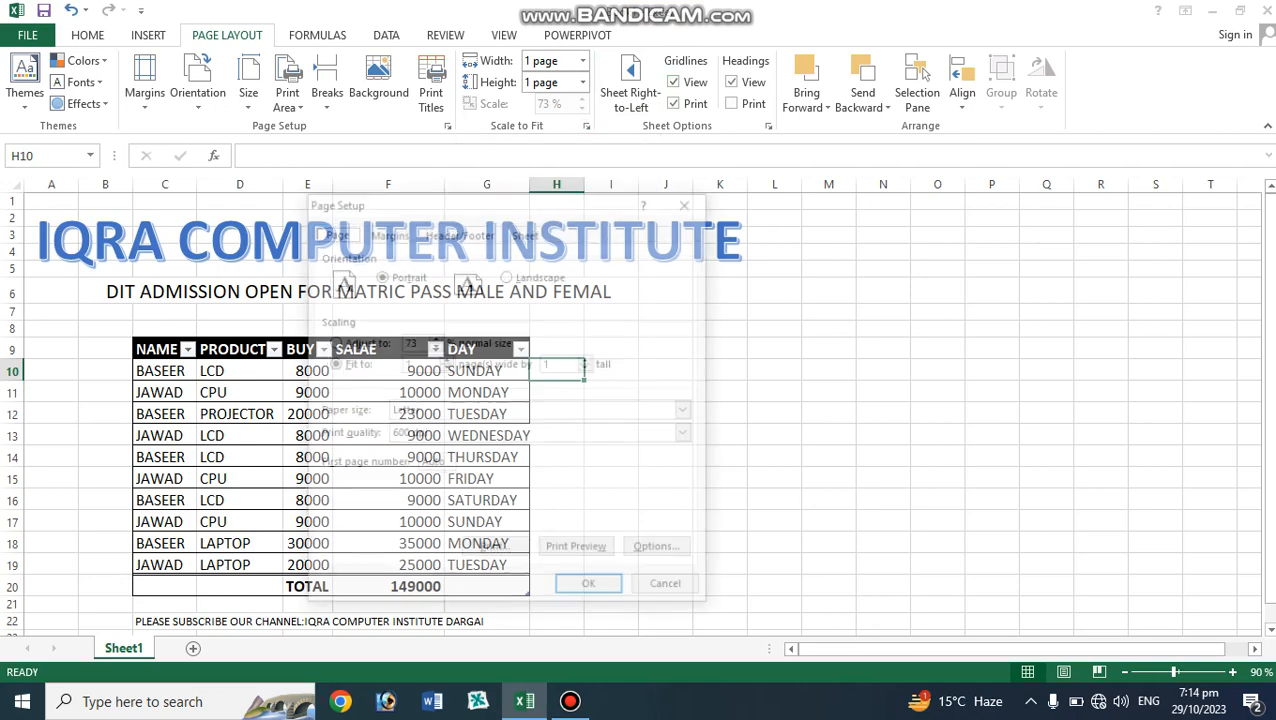
left_click(578, 551)
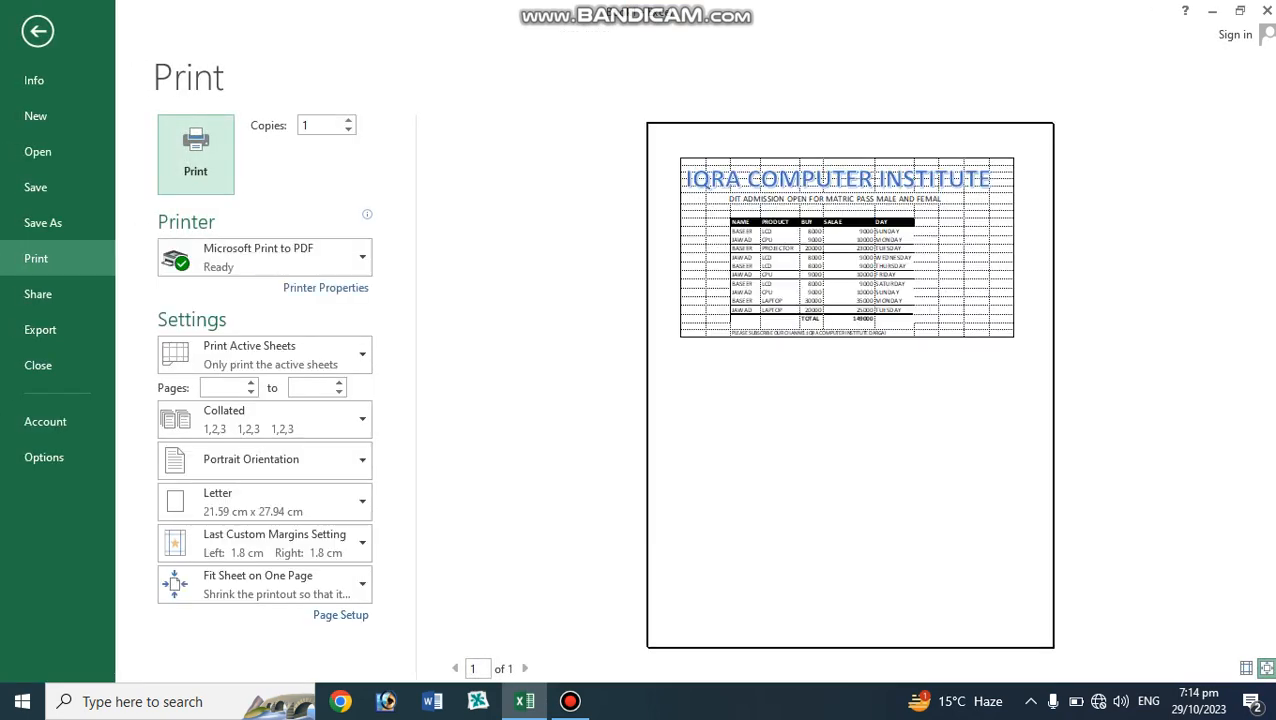
left_click(37, 30)
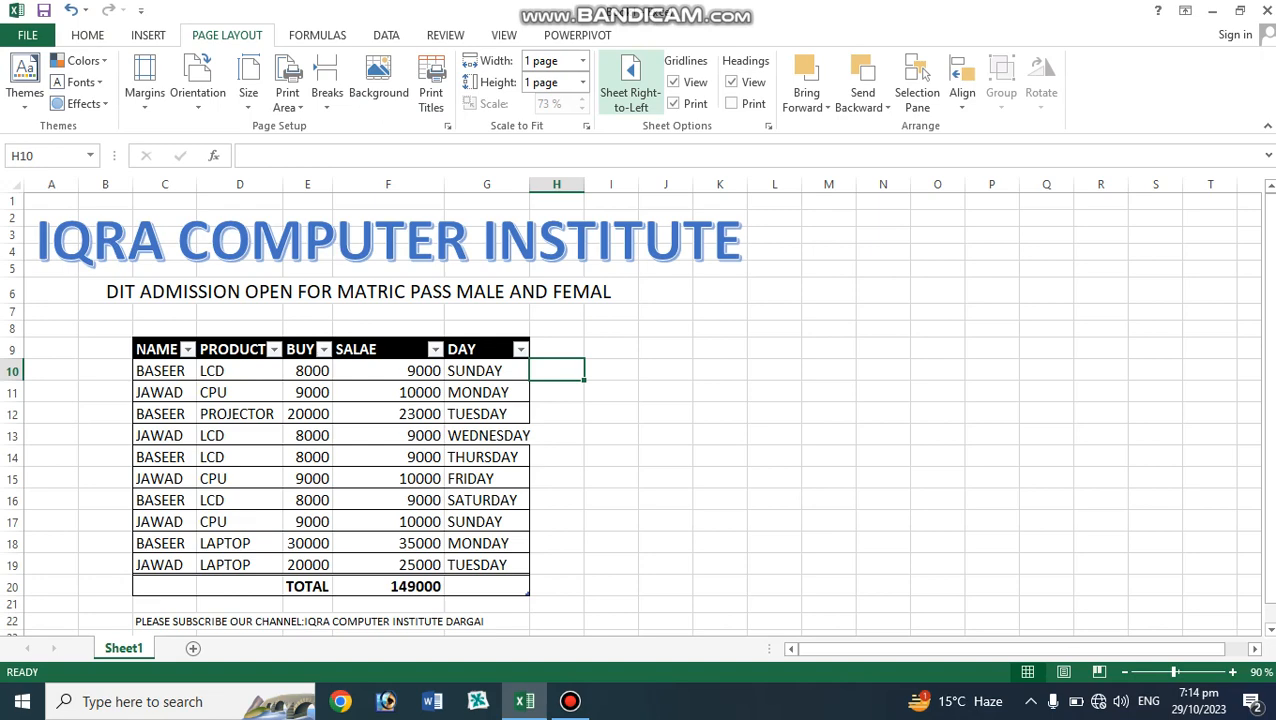
Turn off gridline printing and preview the printout again.
left_click(674, 104)
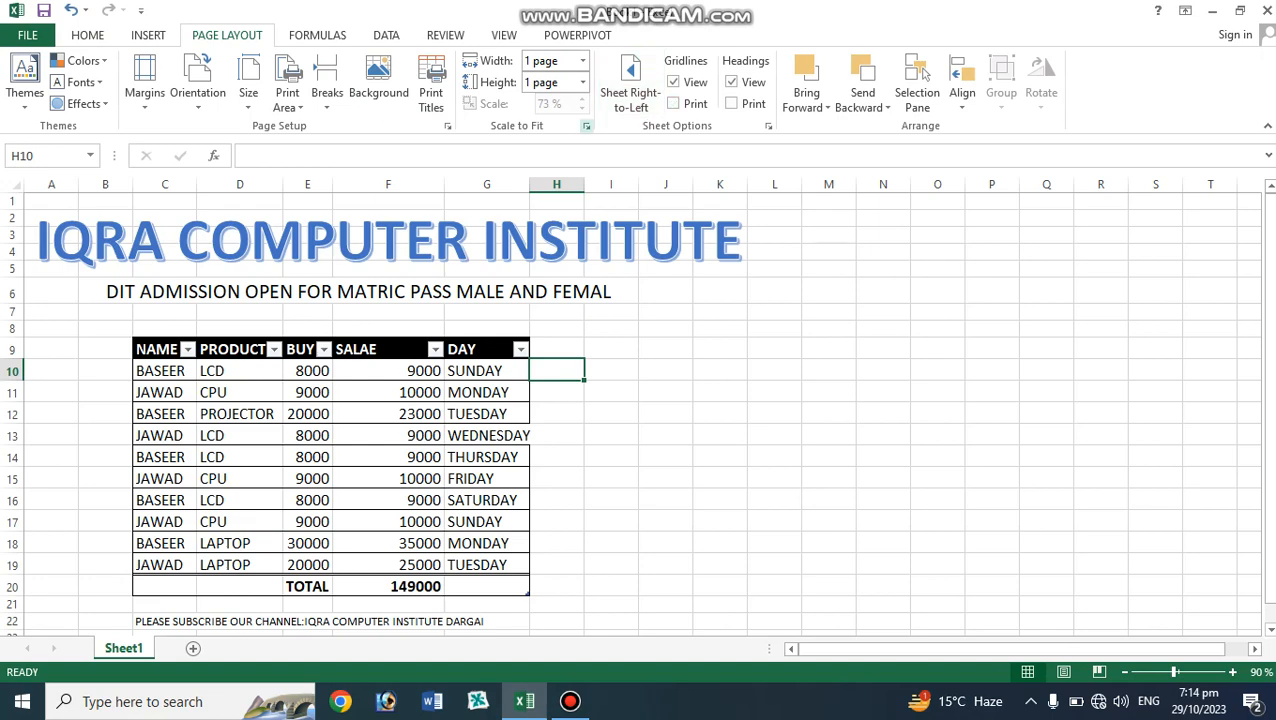
left_click(587, 126)
left_click(578, 551)
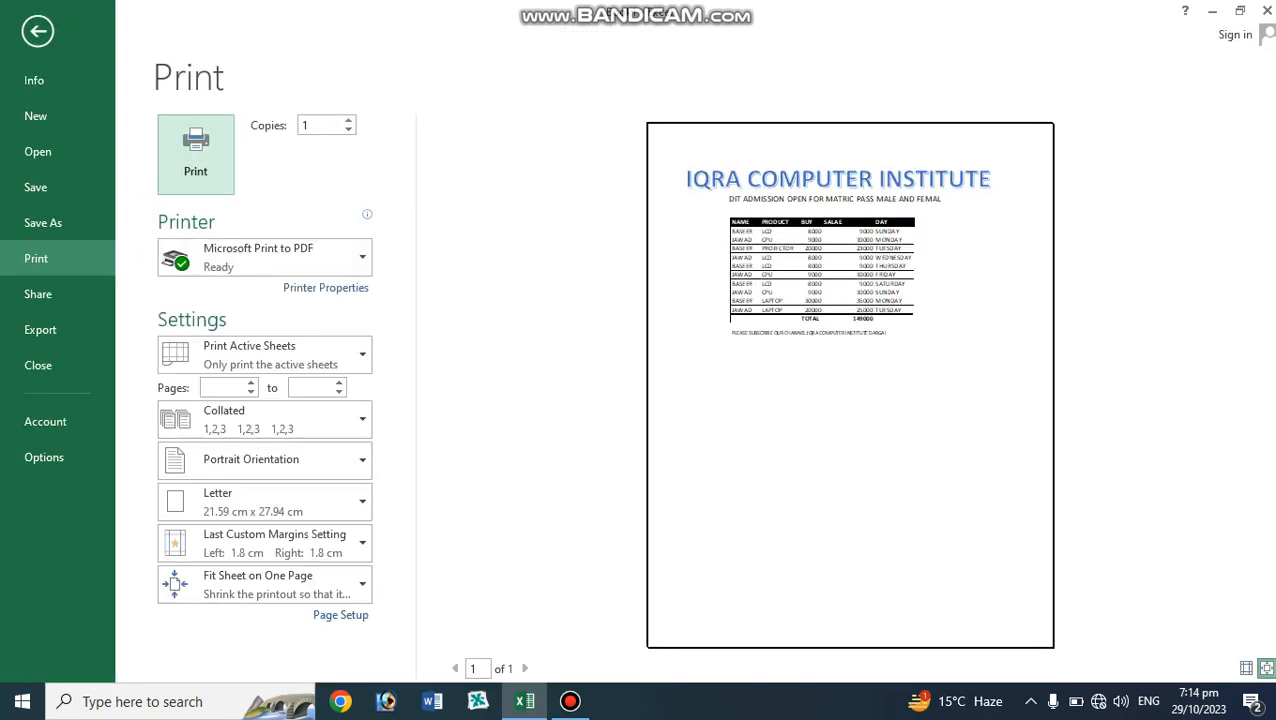
left_click(38, 31)
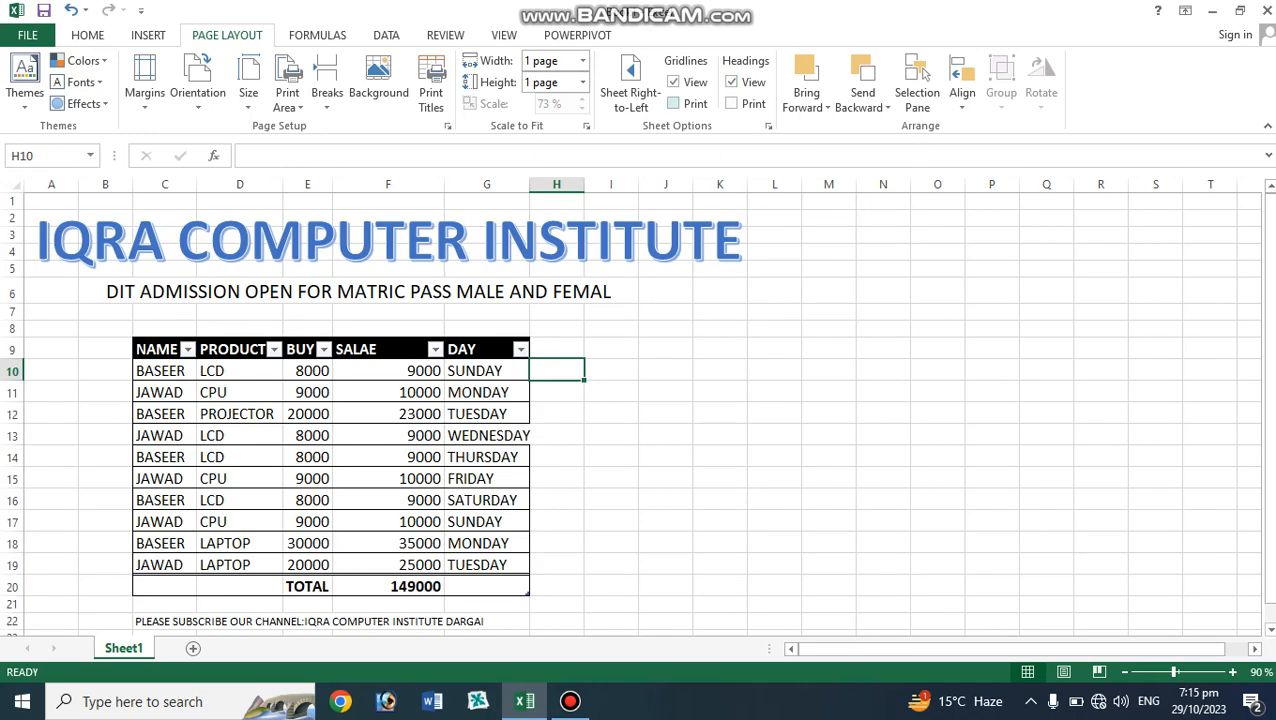
Preview the printout once more from Page Setup.
left_click(487, 312)
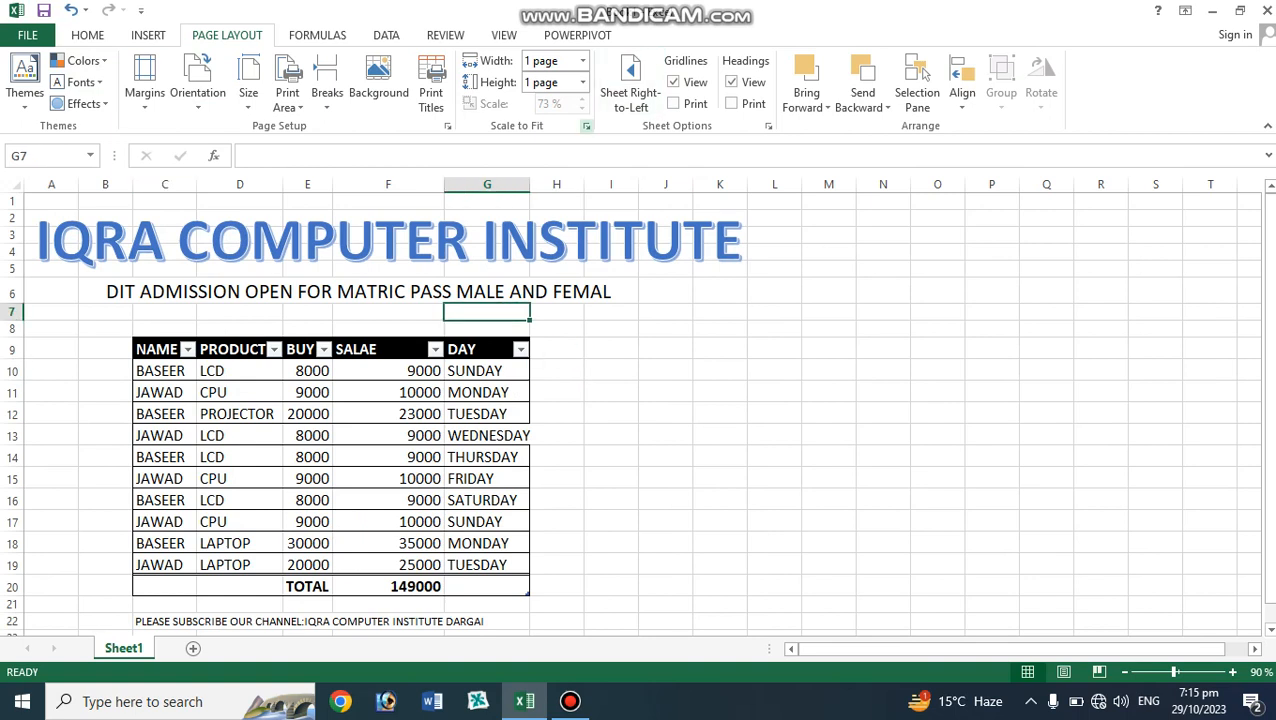
left_click(586, 126)
left_click(578, 551)
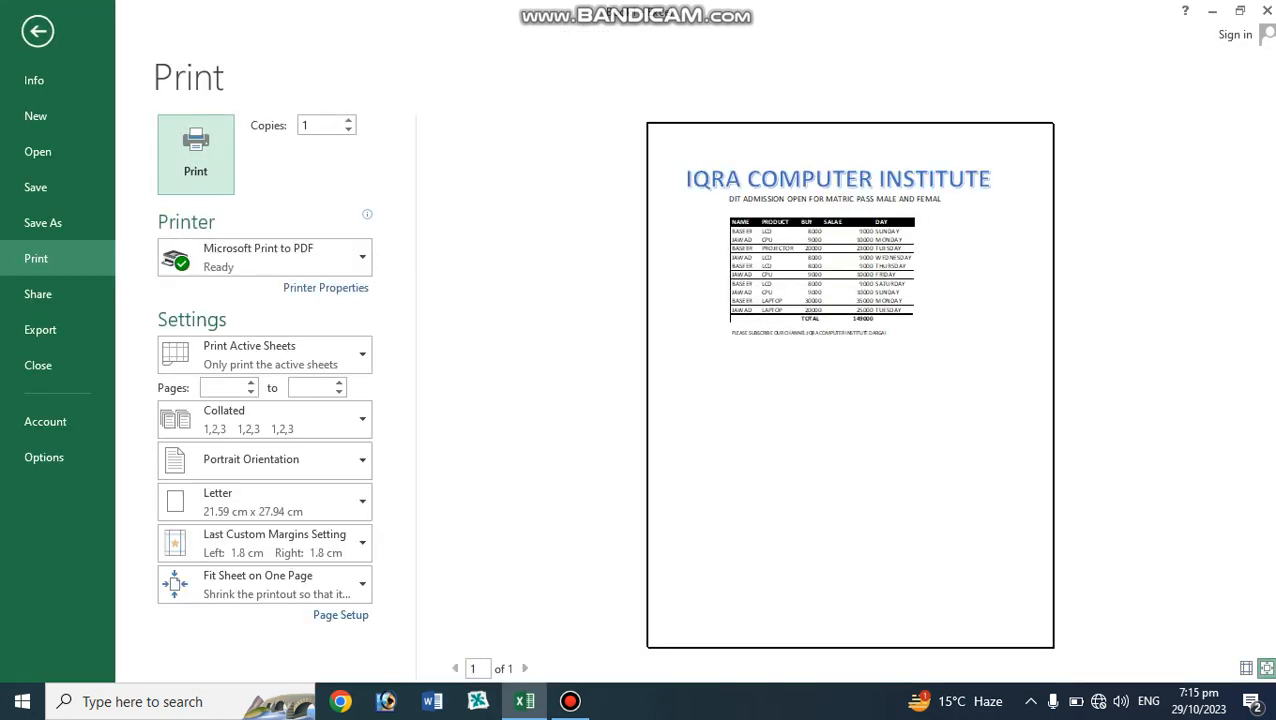
left_click(38, 31)
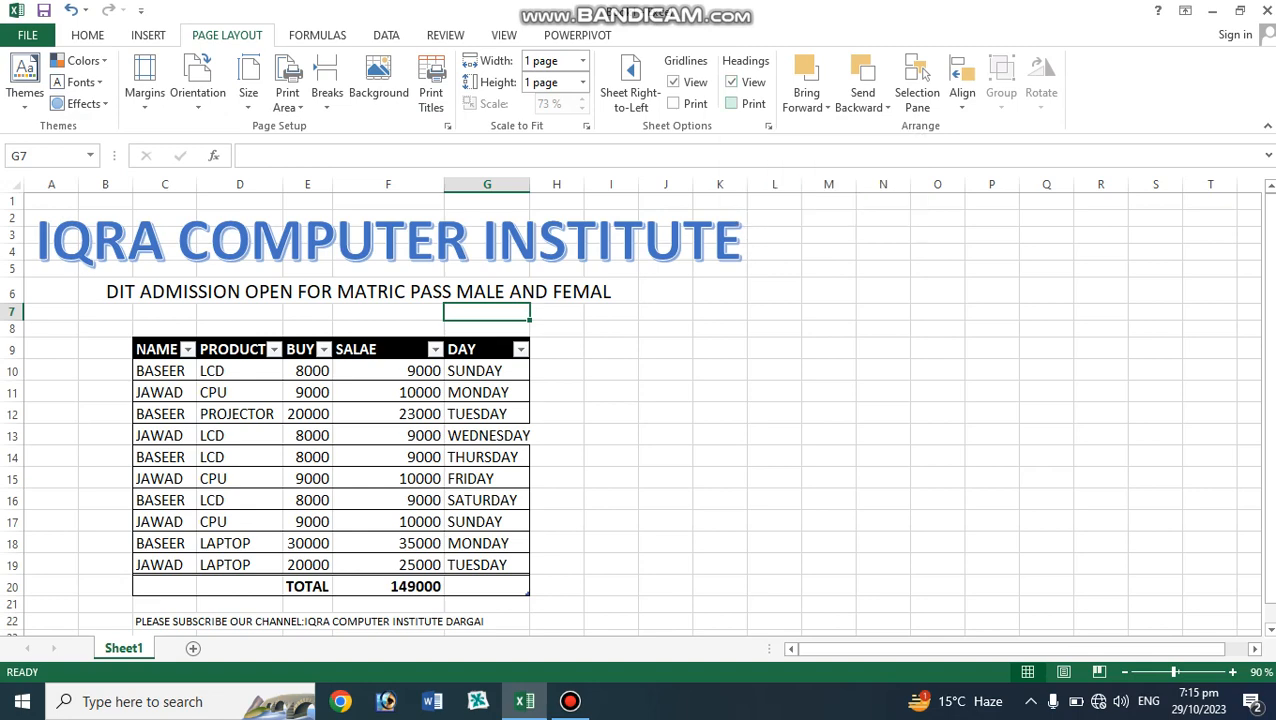
Turn on printing of row and column headings and preview the printout from Page Setup.
left_click(731, 104)
left_click(400, 291)
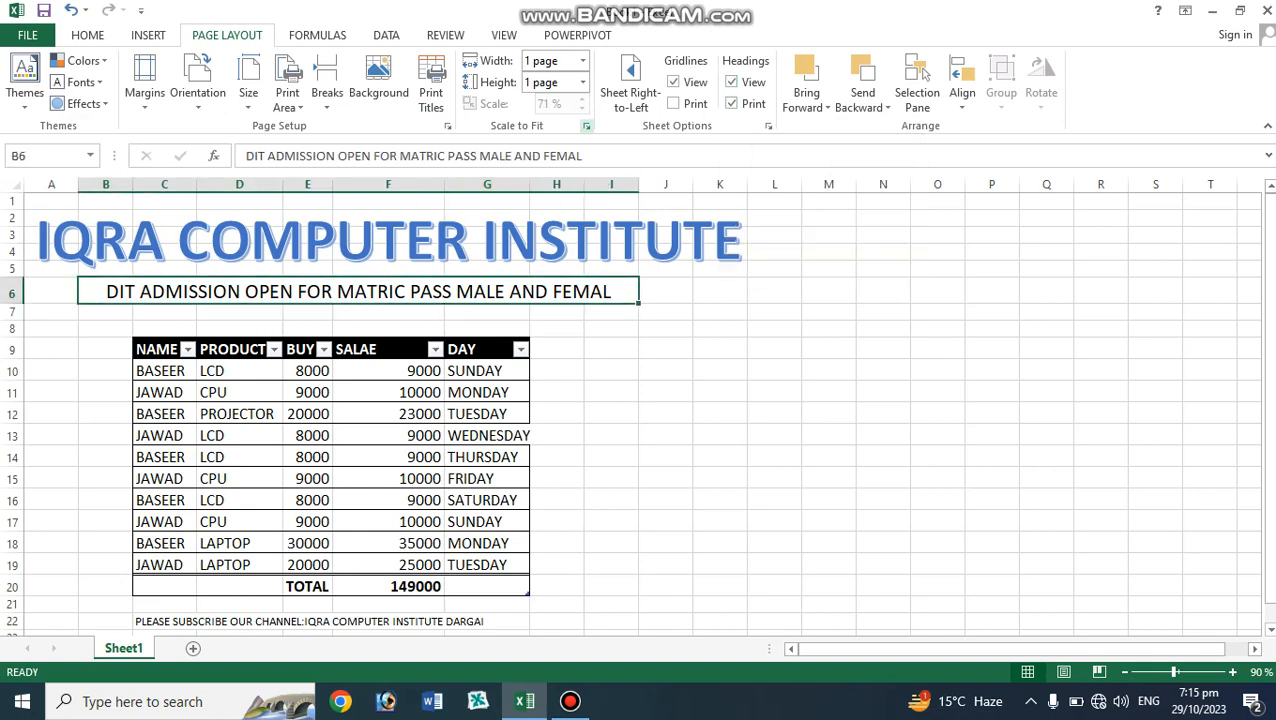
left_click(587, 126)
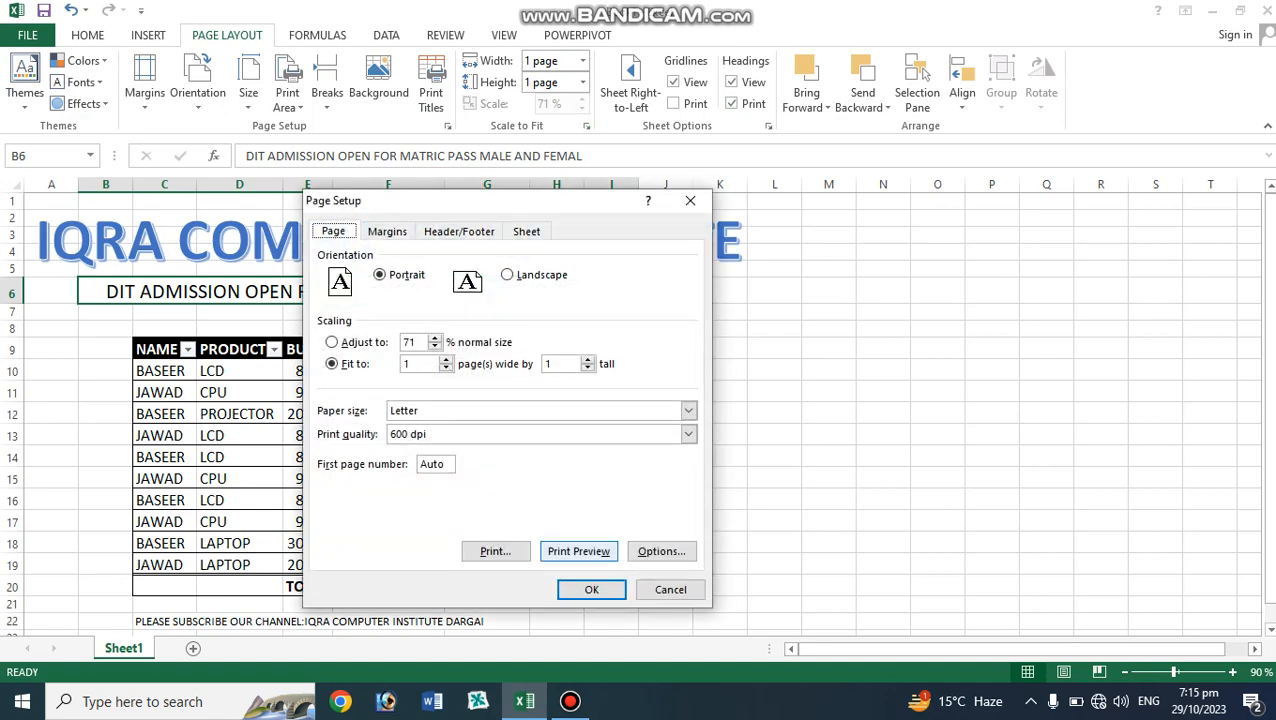
left_click(578, 551)
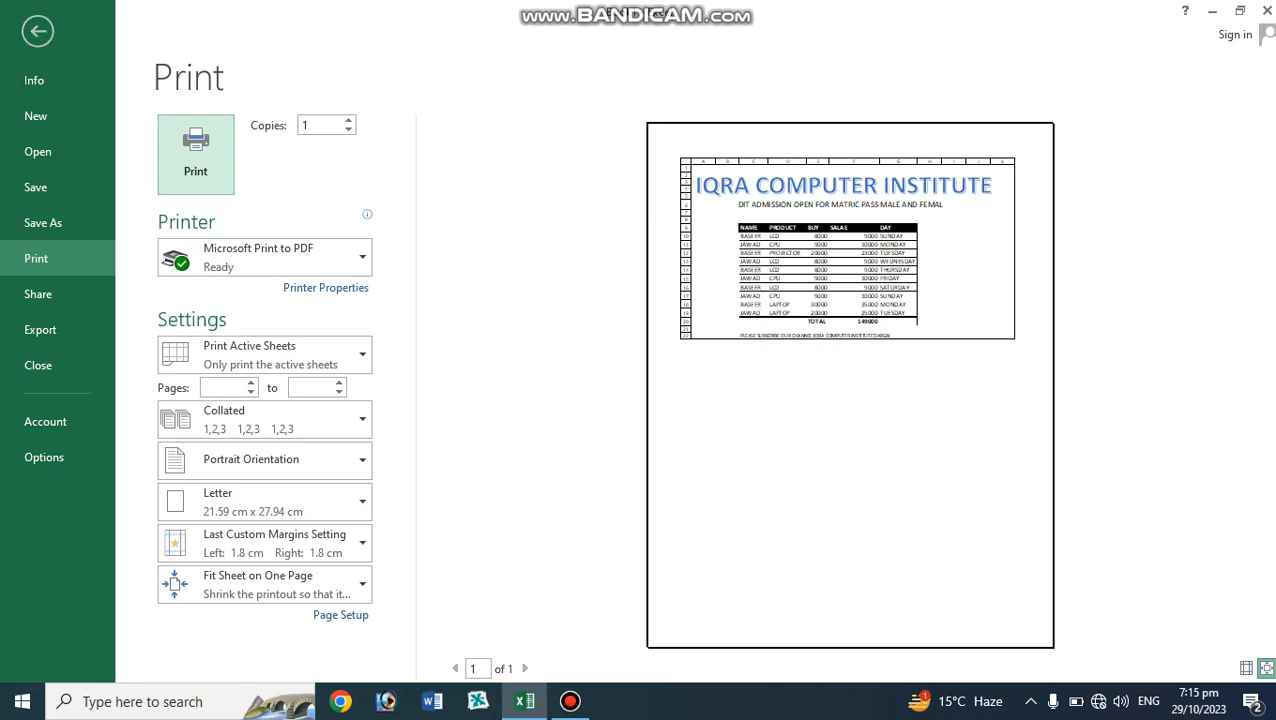
left_click(38, 31)
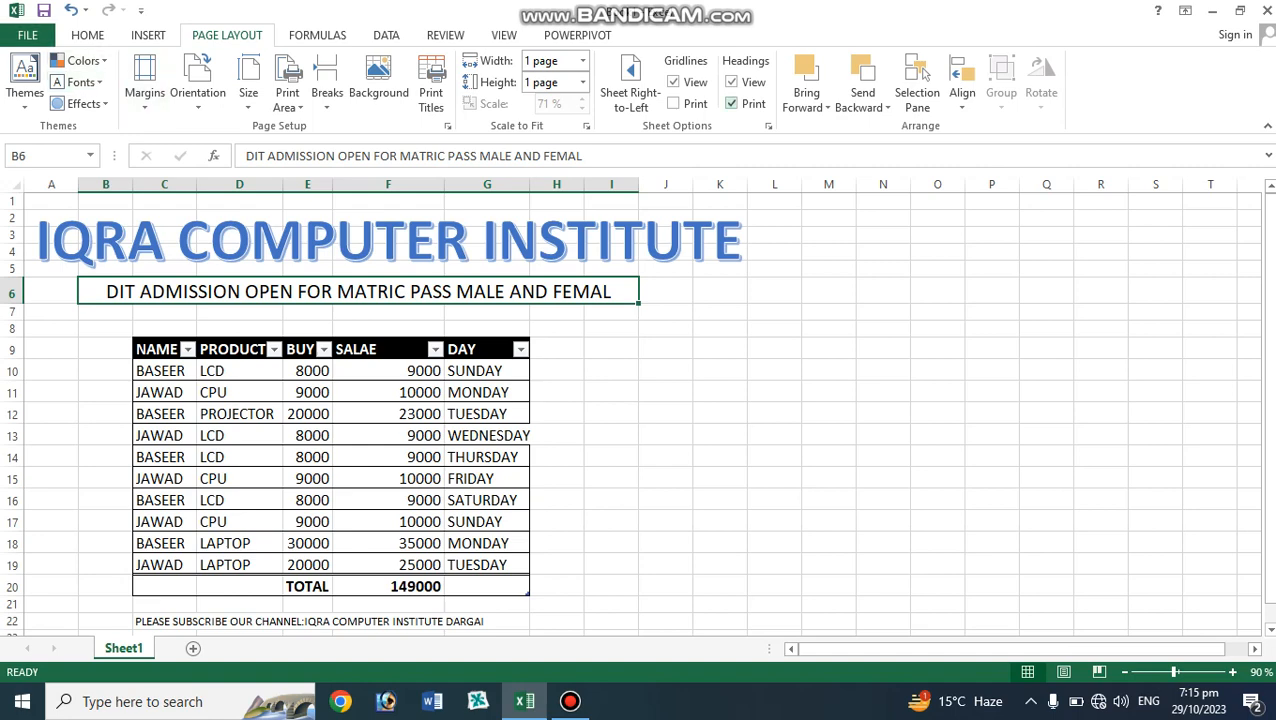
Turn off heading printing and preview the printout again.
left_click(731, 103)
left_click(586, 126)
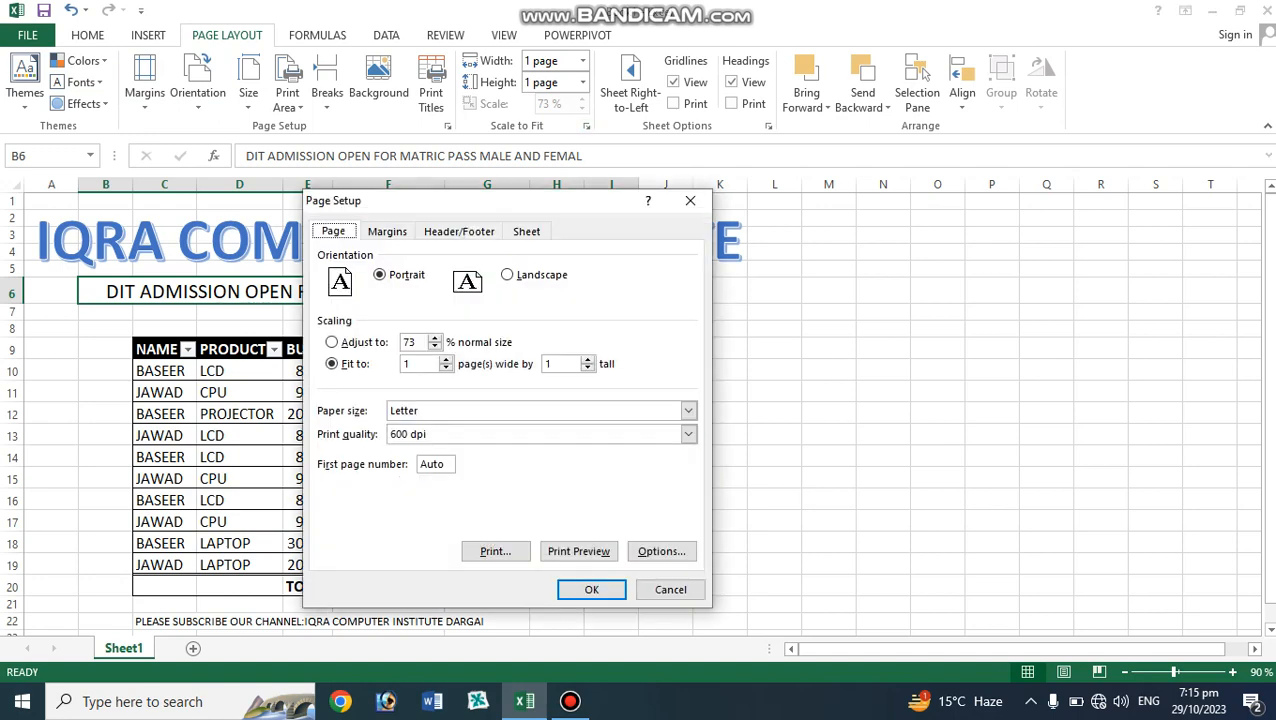
left_click(578, 551)
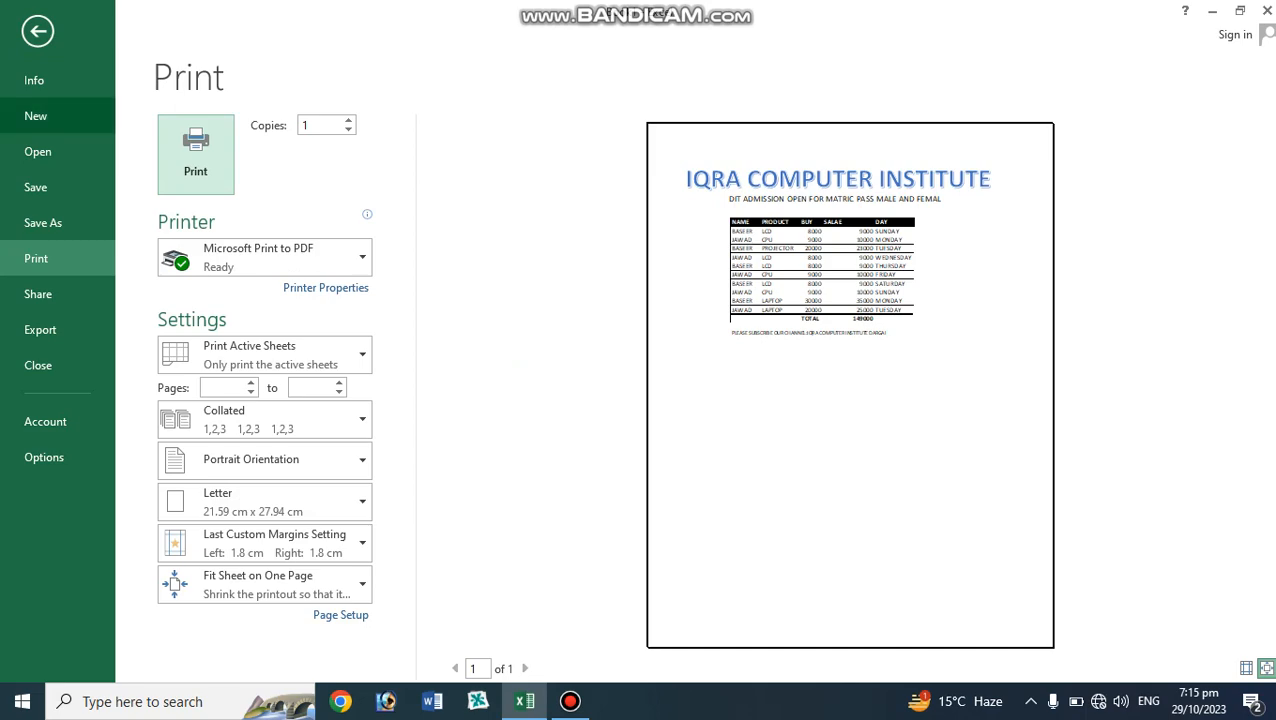
left_click(38, 31)
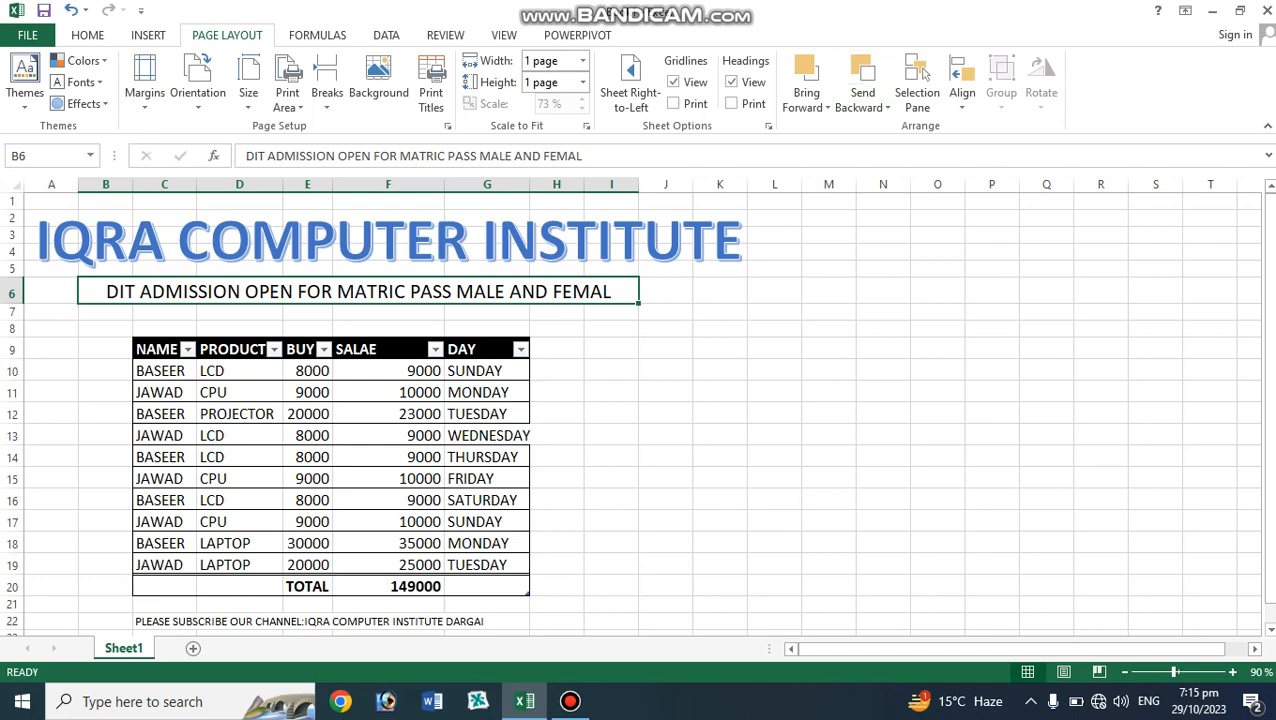
Enable Gridlines printing in the sheet's Page Setup options and preview the printout.
left_click(557, 370)
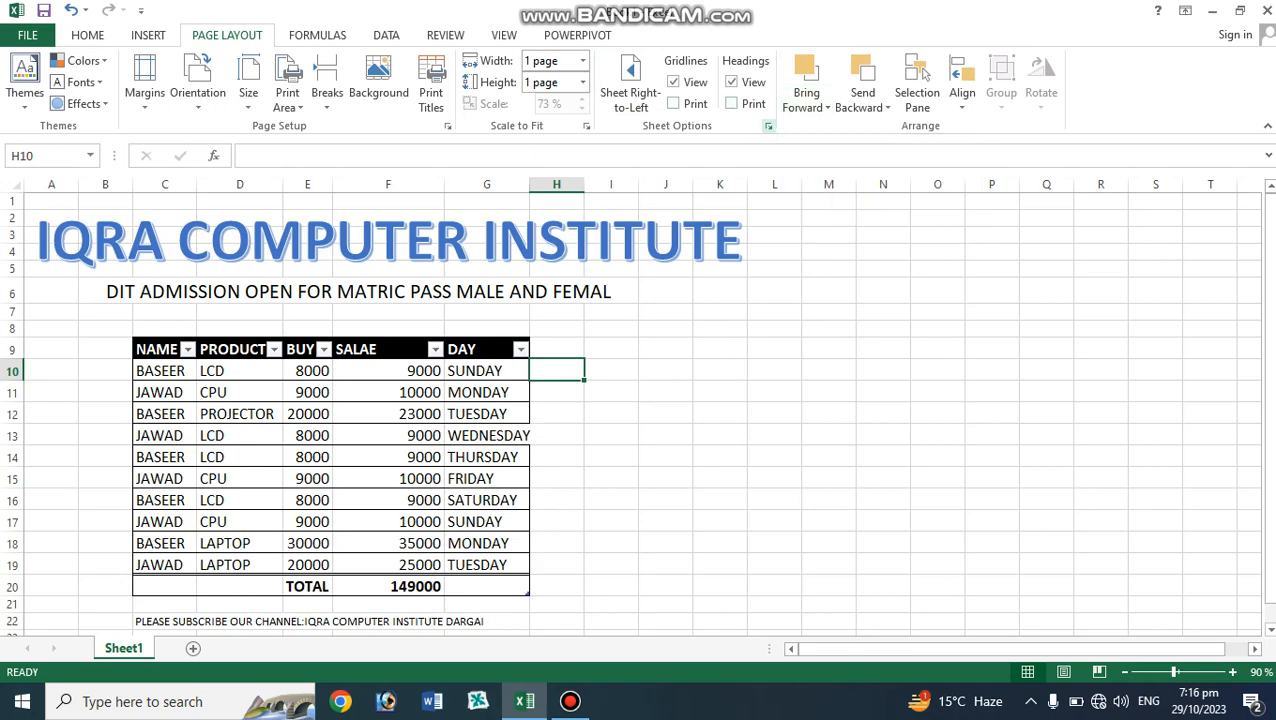
left_click(768, 126)
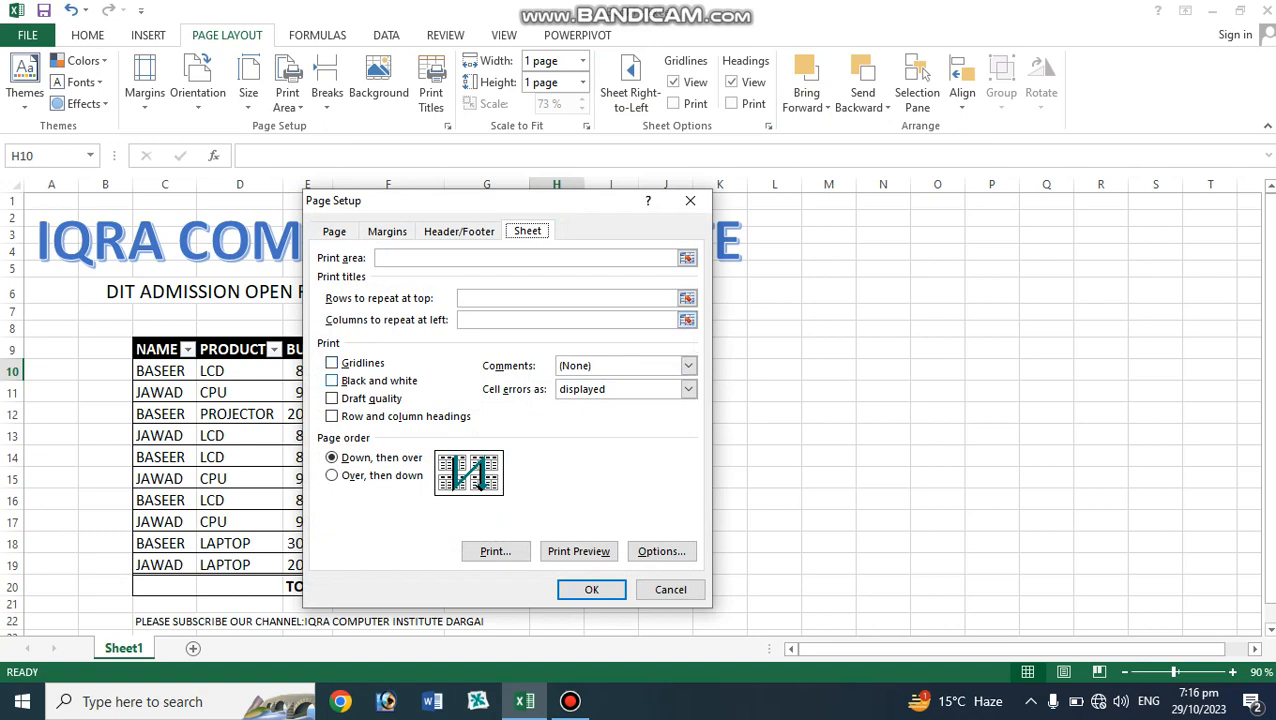
left_click(333, 363)
left_click(591, 589)
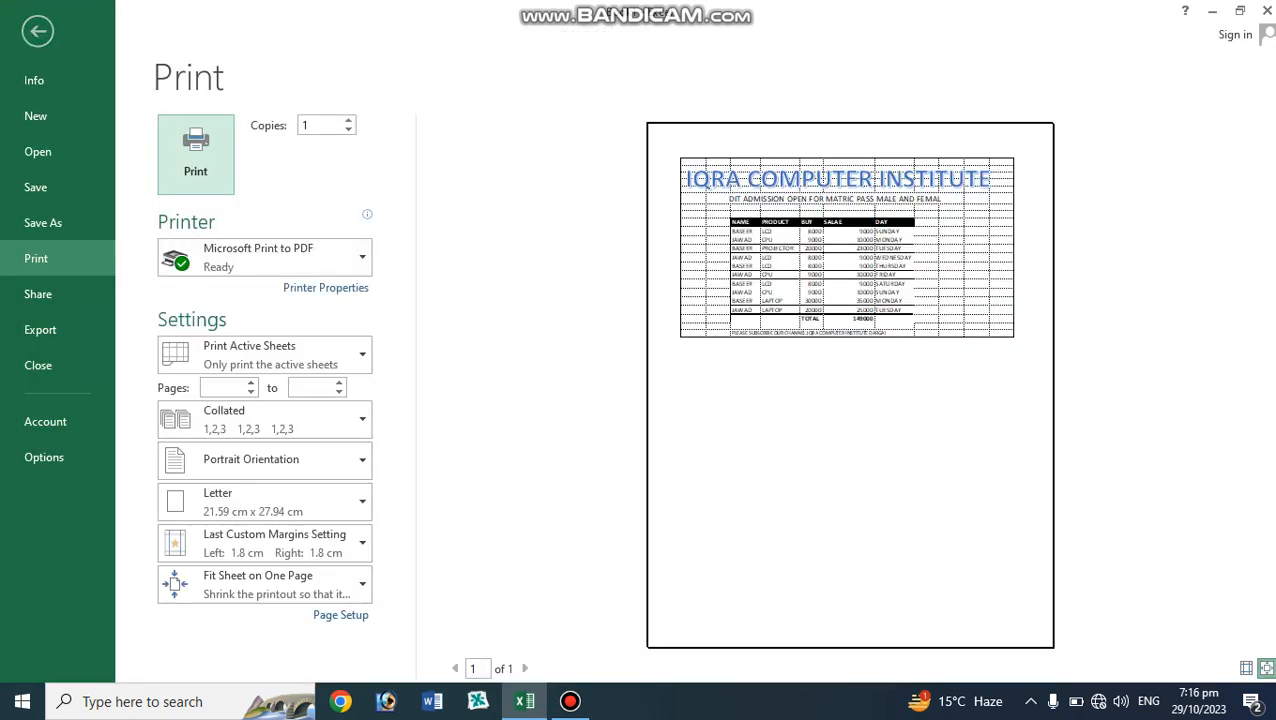
left_click(37, 31)
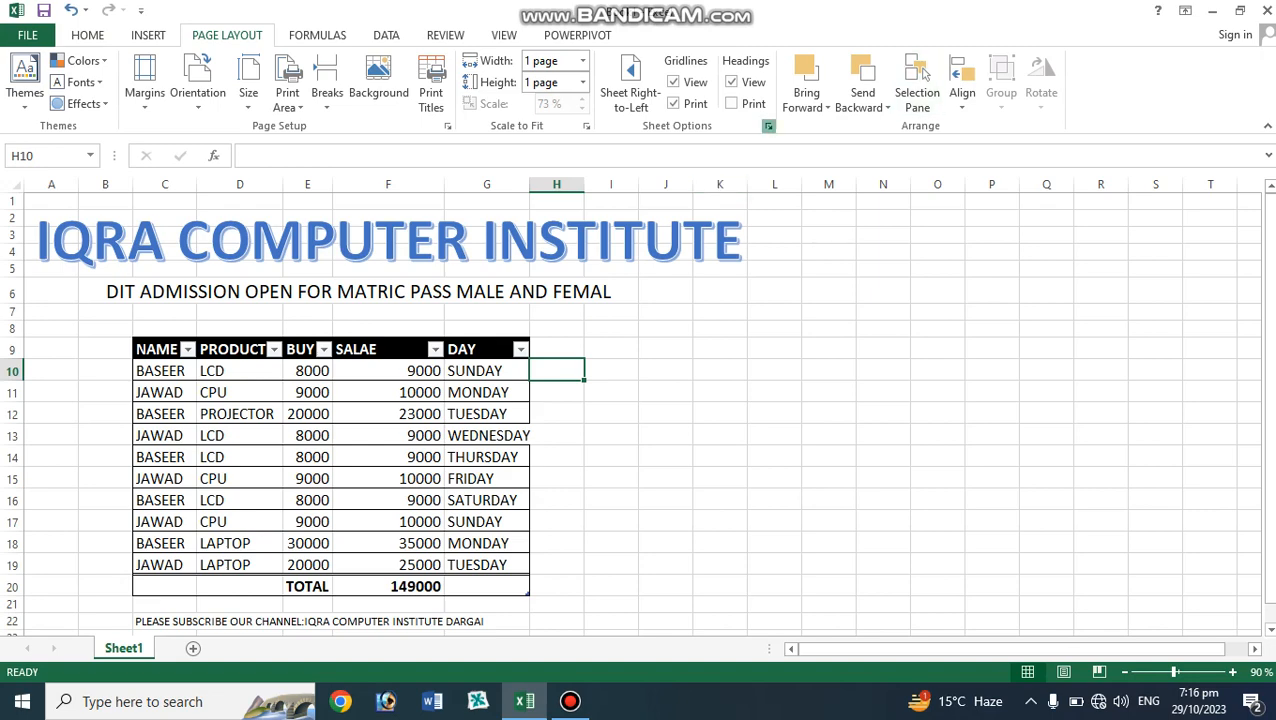
Swap Gridlines printing for Black and white printing and preview the printout.
left_click(768, 126)
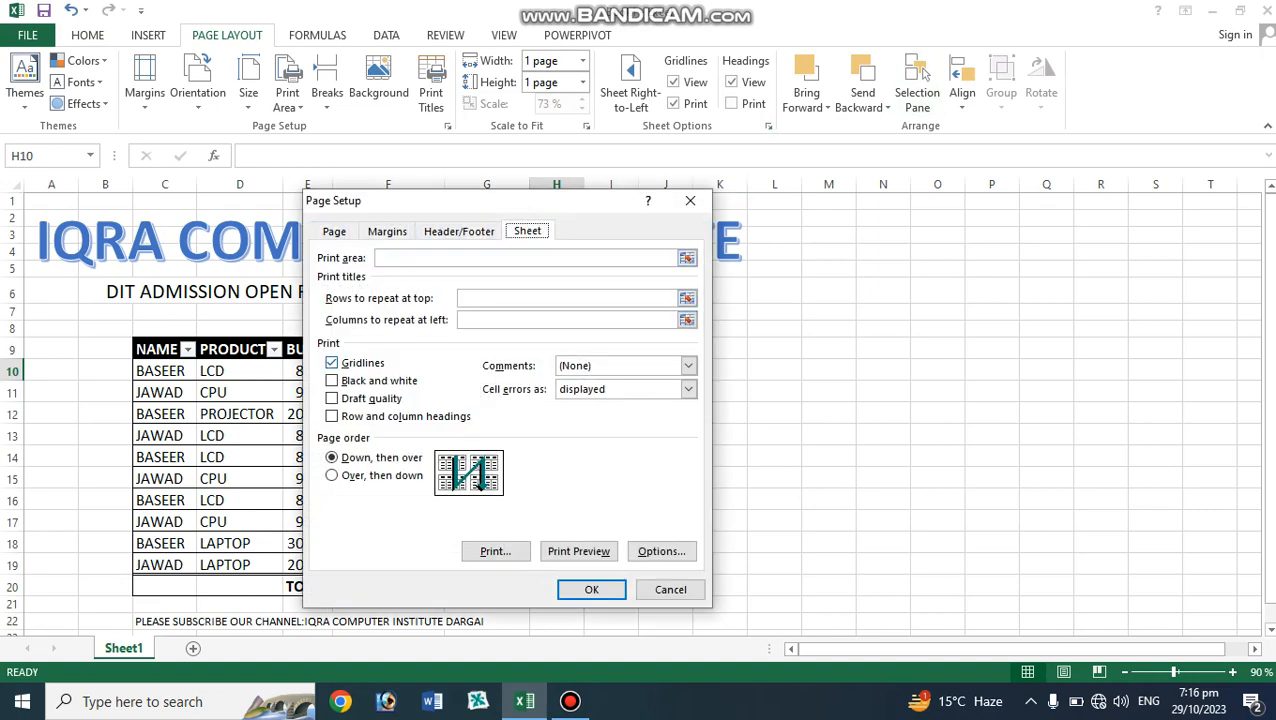
left_click(332, 363)
left_click(332, 381)
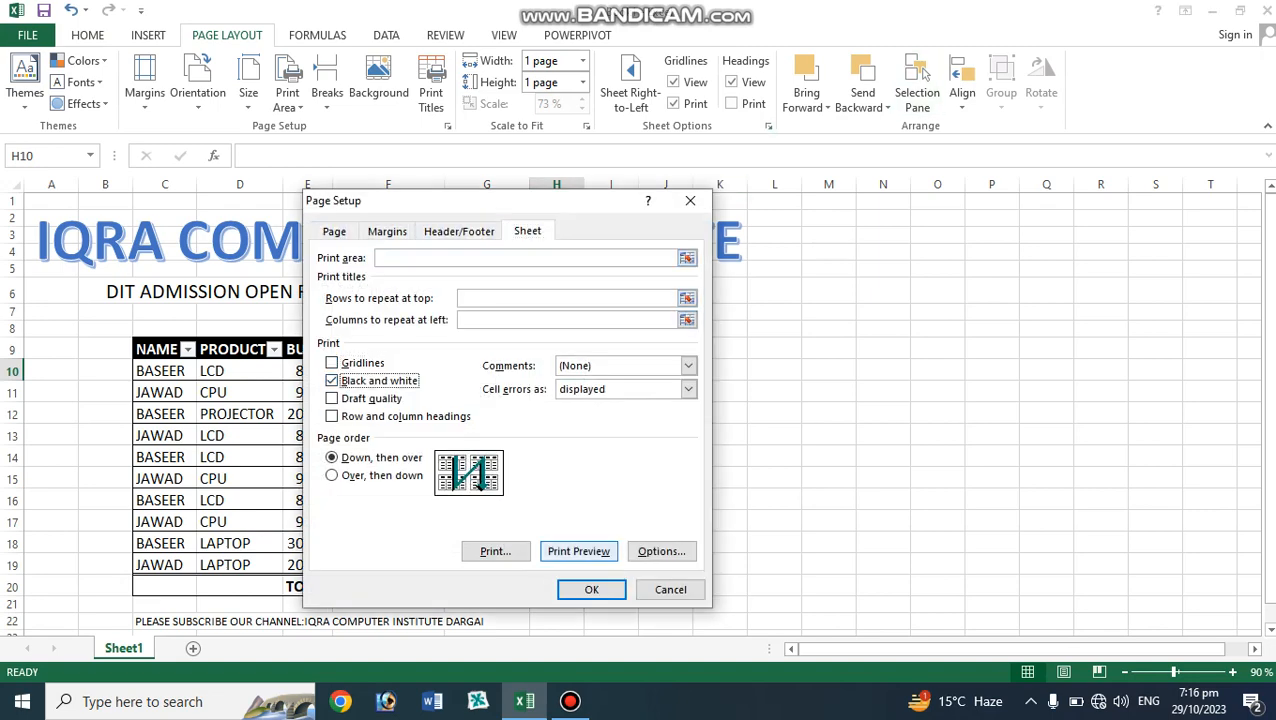
left_click(578, 551)
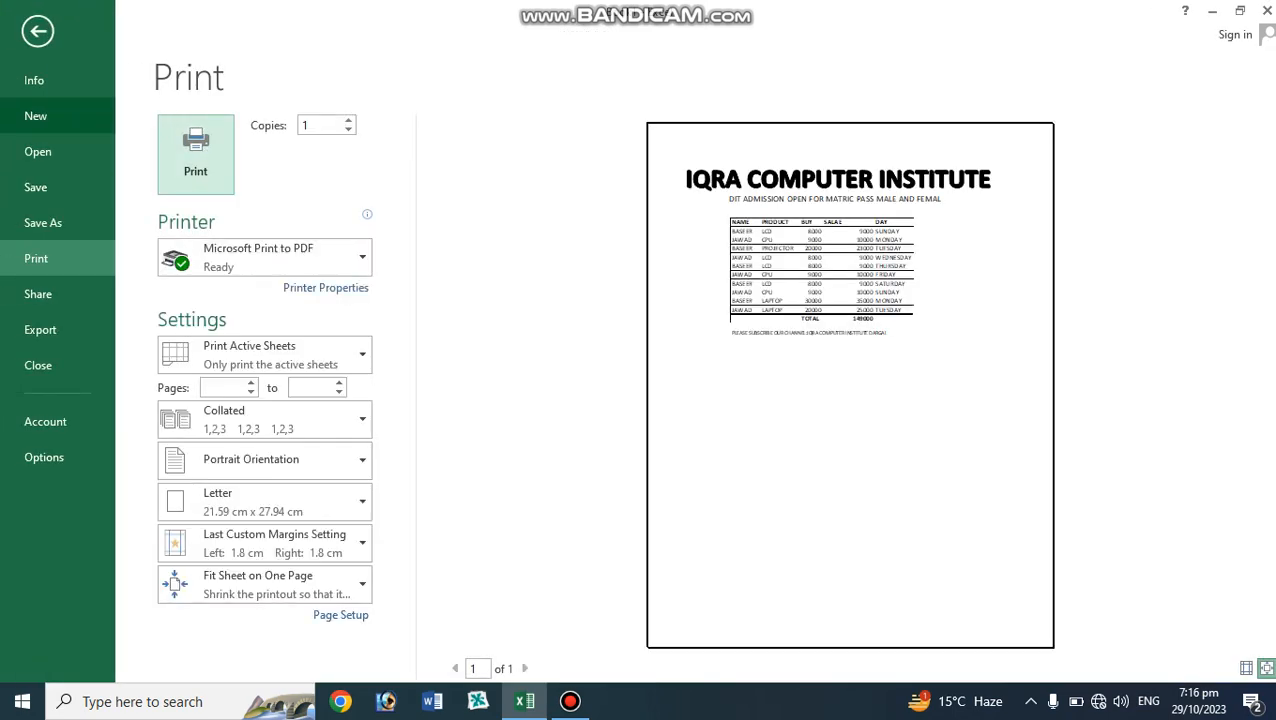
key("Escape")
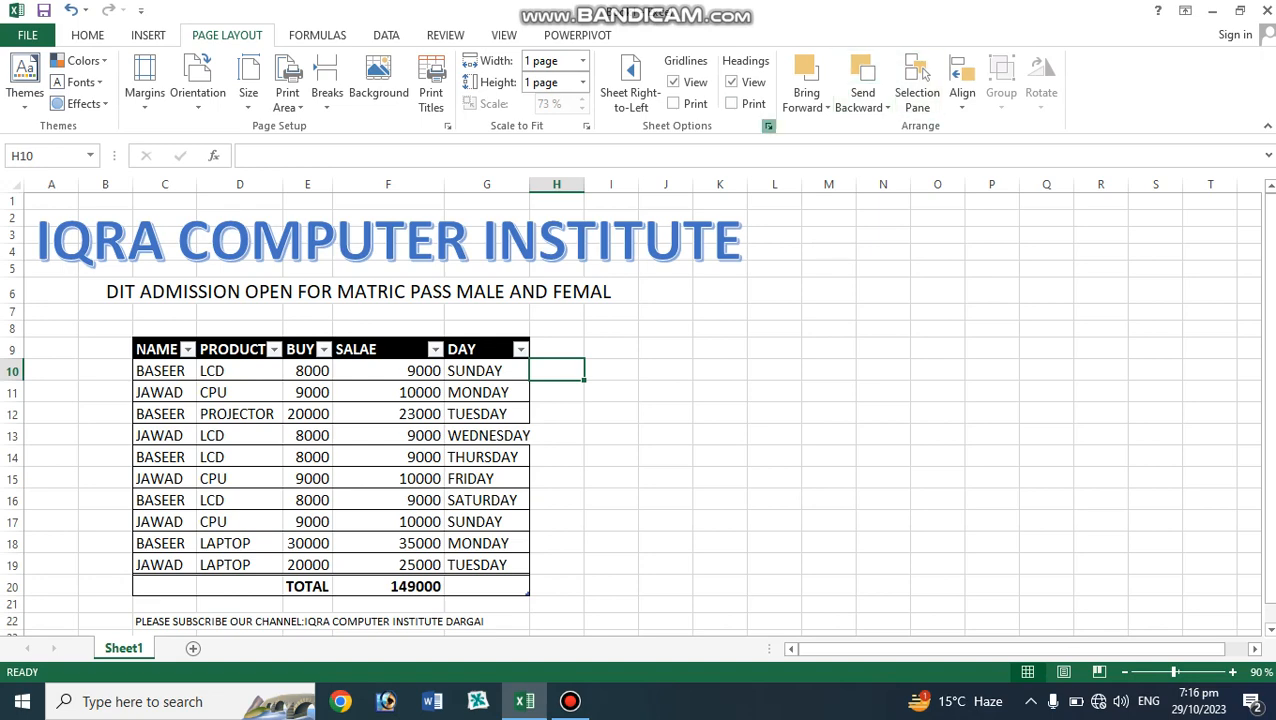
Swap Black and white for Draft quality printing and preview the printout.
left_click(768, 126)
left_click(332, 381)
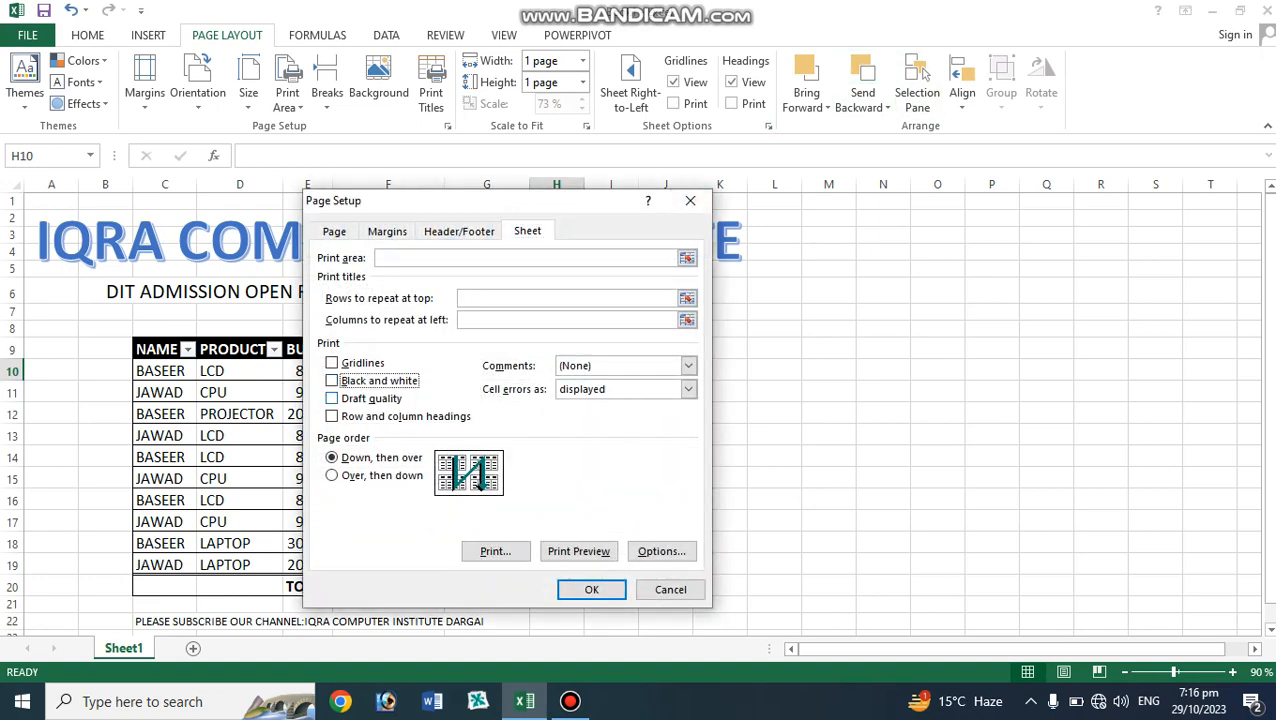
left_click(332, 398)
left_click(578, 551)
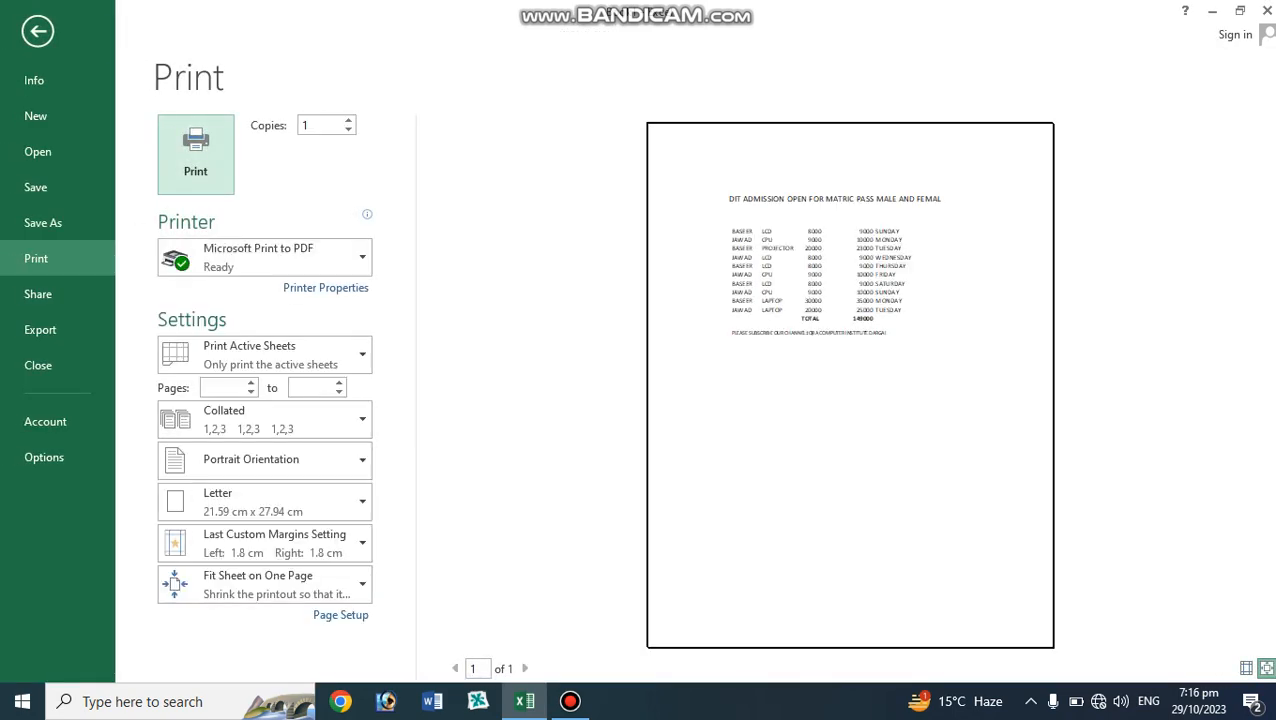
left_click(38, 31)
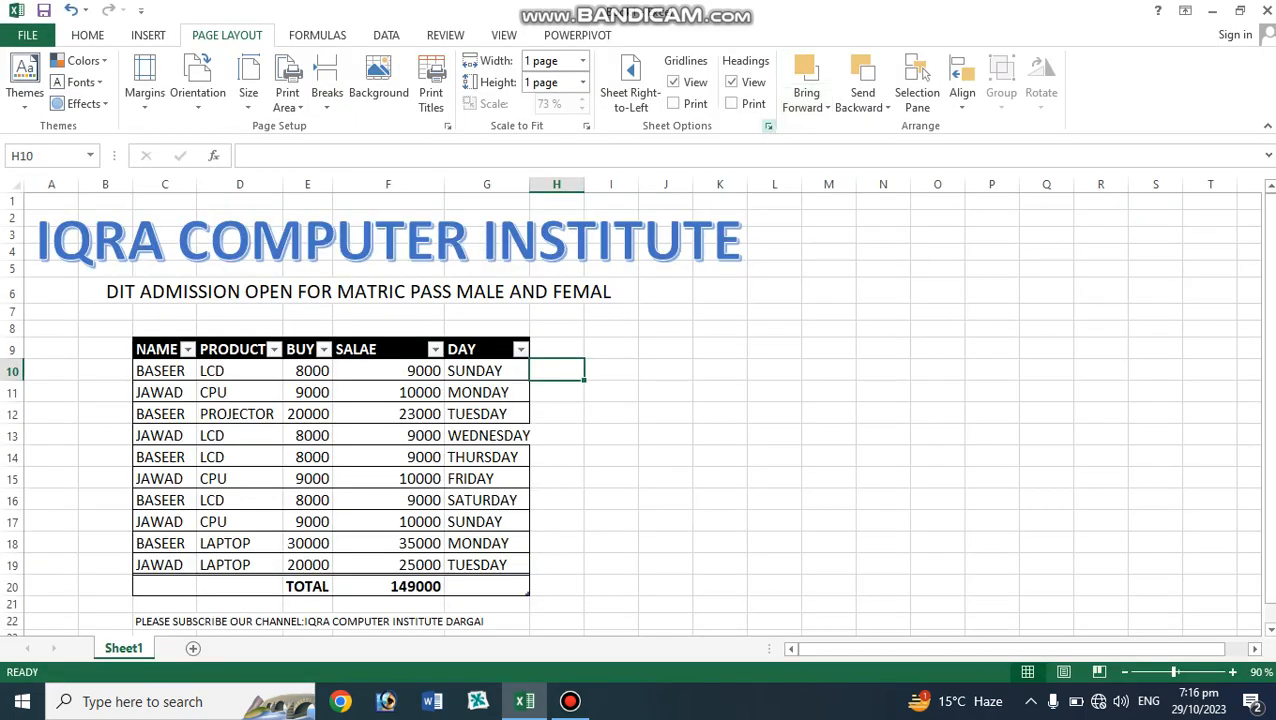
Swap Draft quality for Row and column headings printing and preview the printout.
left_click(768, 126)
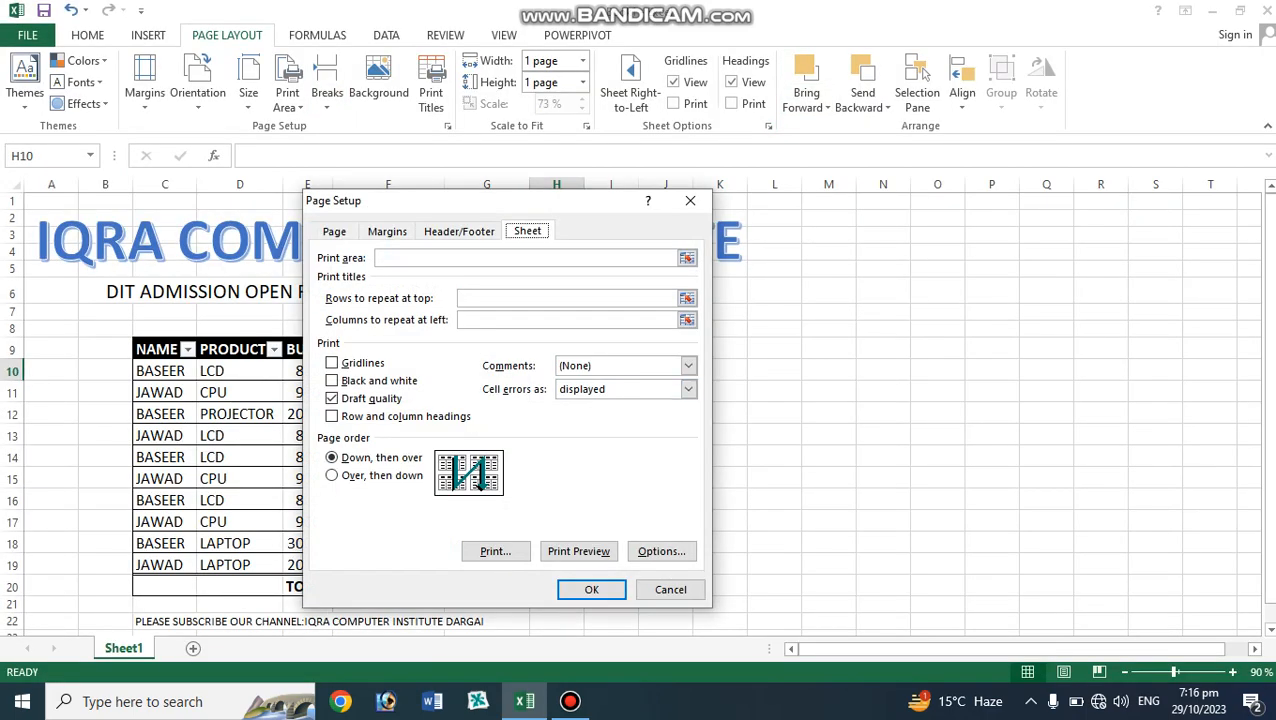
left_click(332, 398)
left_click(332, 416)
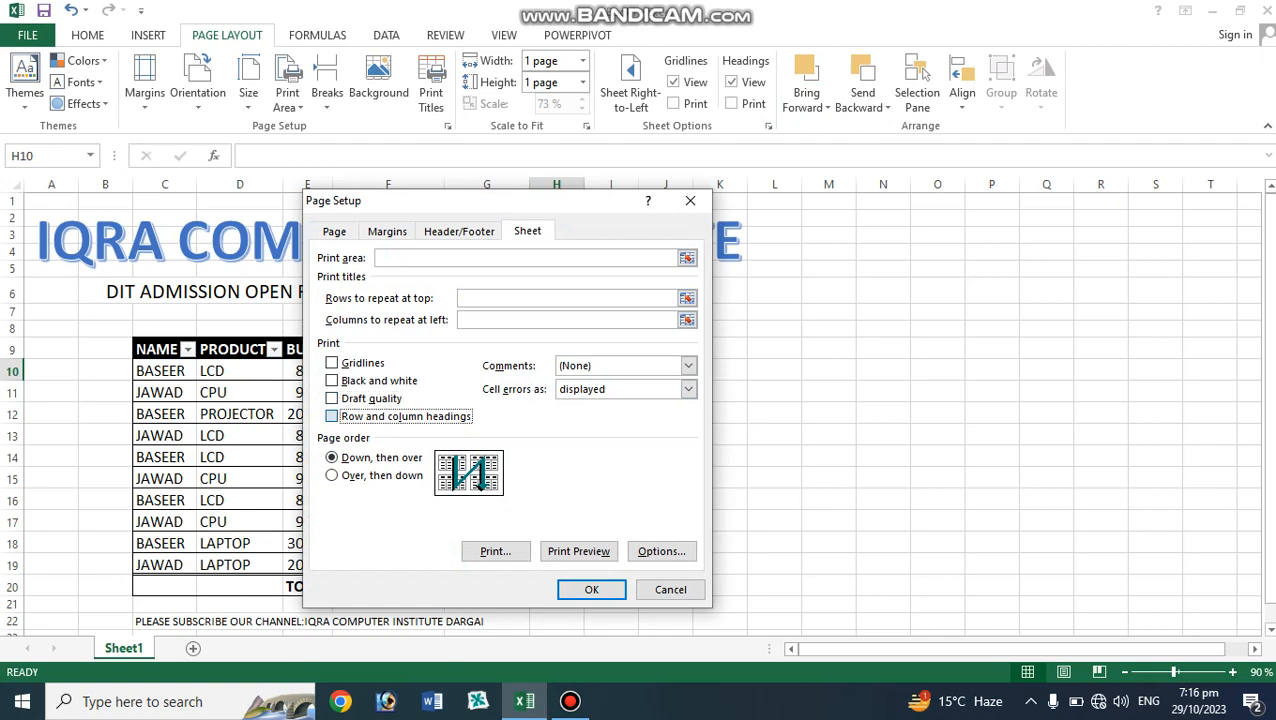
left_click(578, 551)
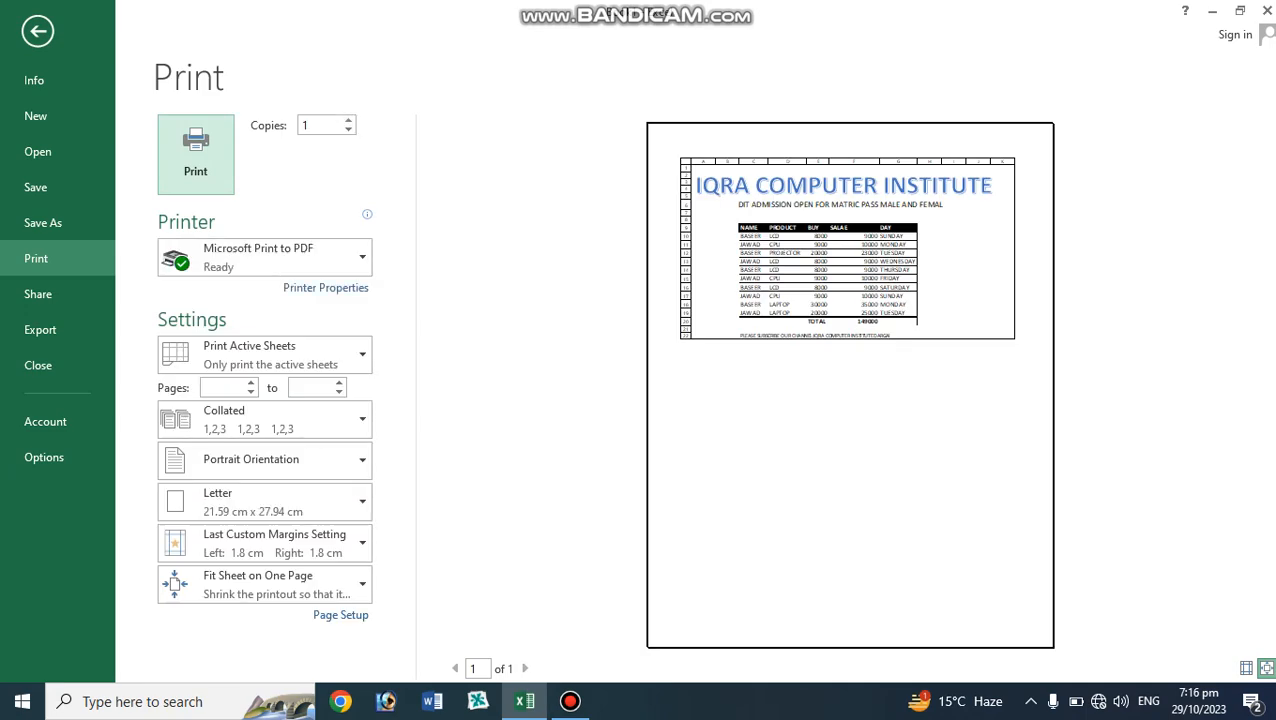
left_click(38, 31)
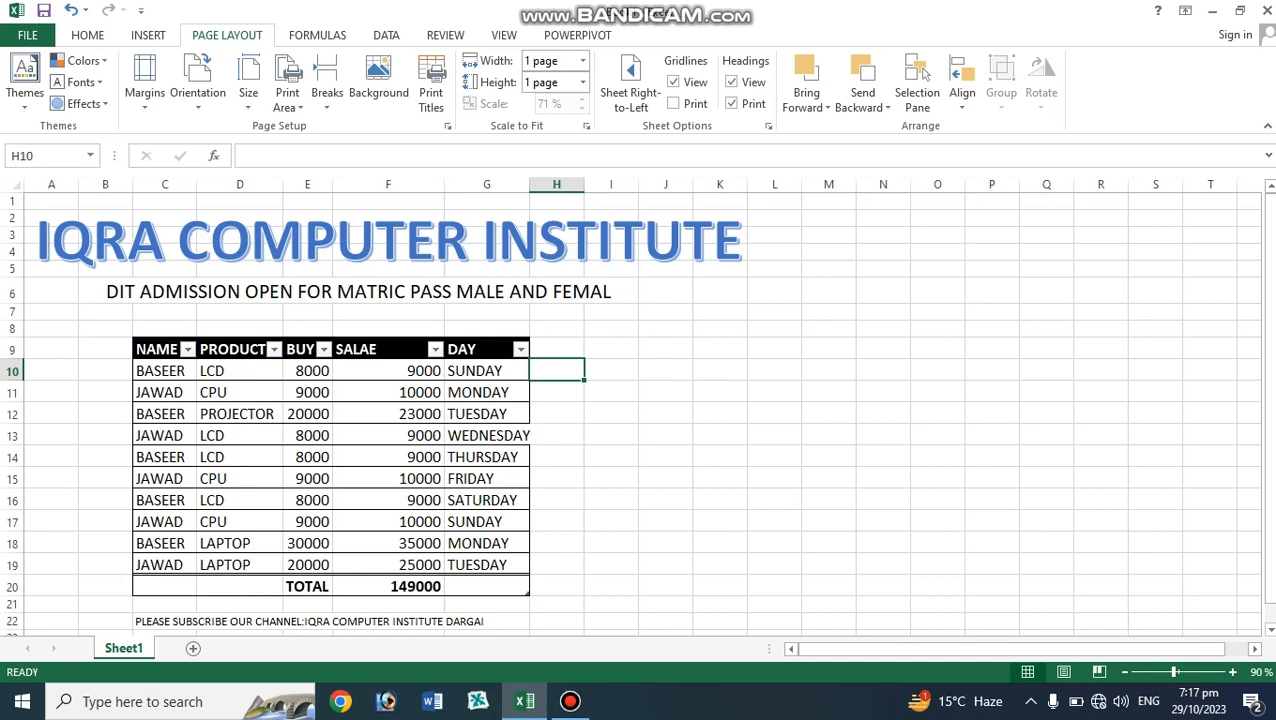
Insert picture (250) from the Flower and sendre folder on Local Disk (E:) at cell I8.
left_click(611, 414)
left_click(611, 329)
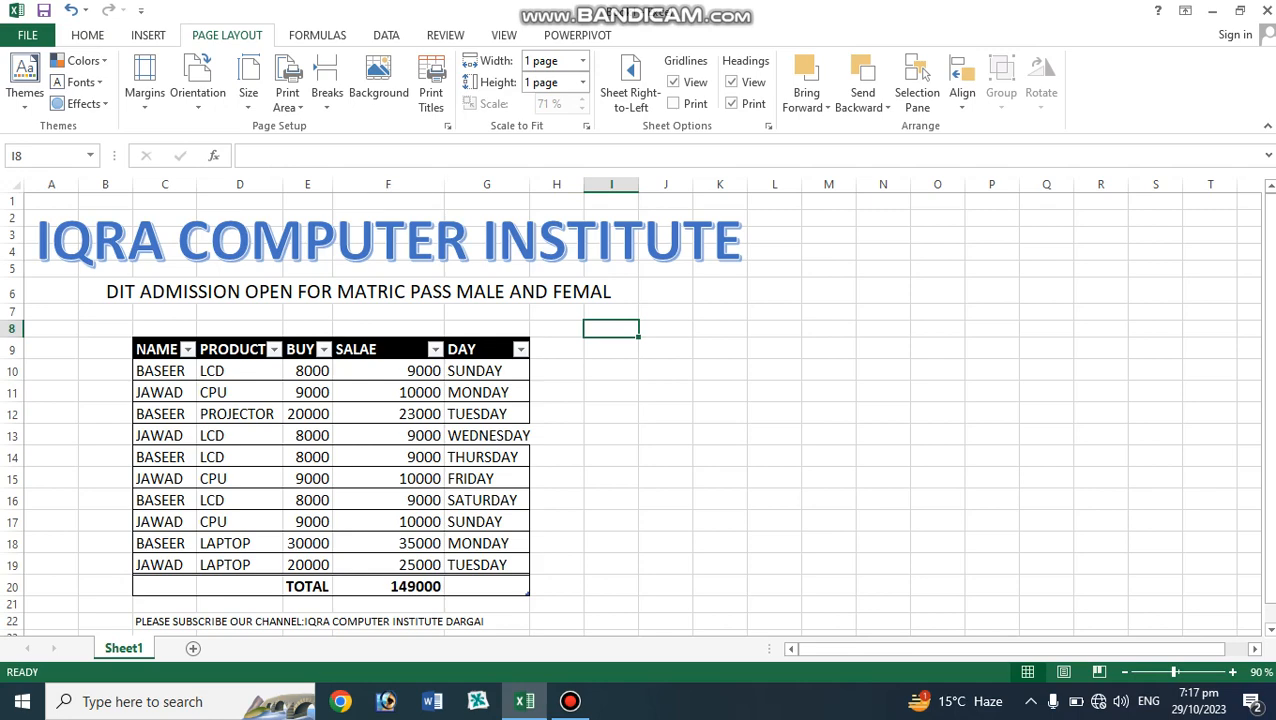
left_click(148, 35)
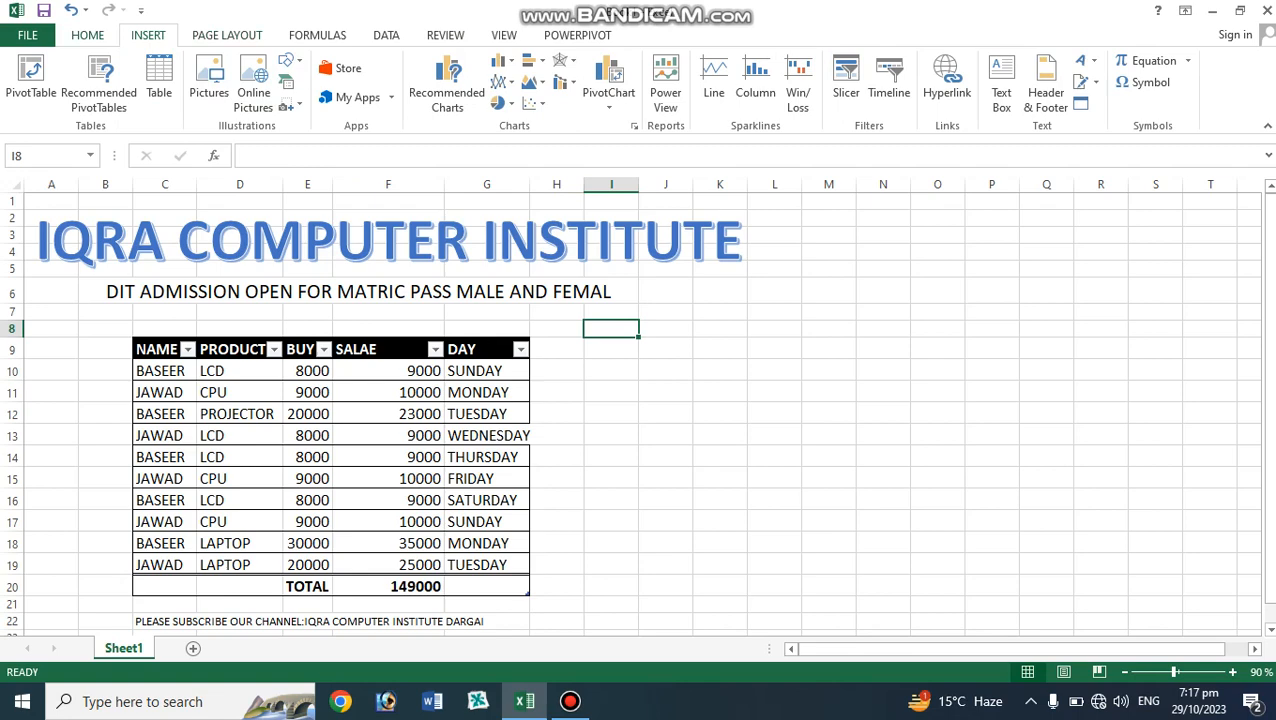
left_click(209, 80)
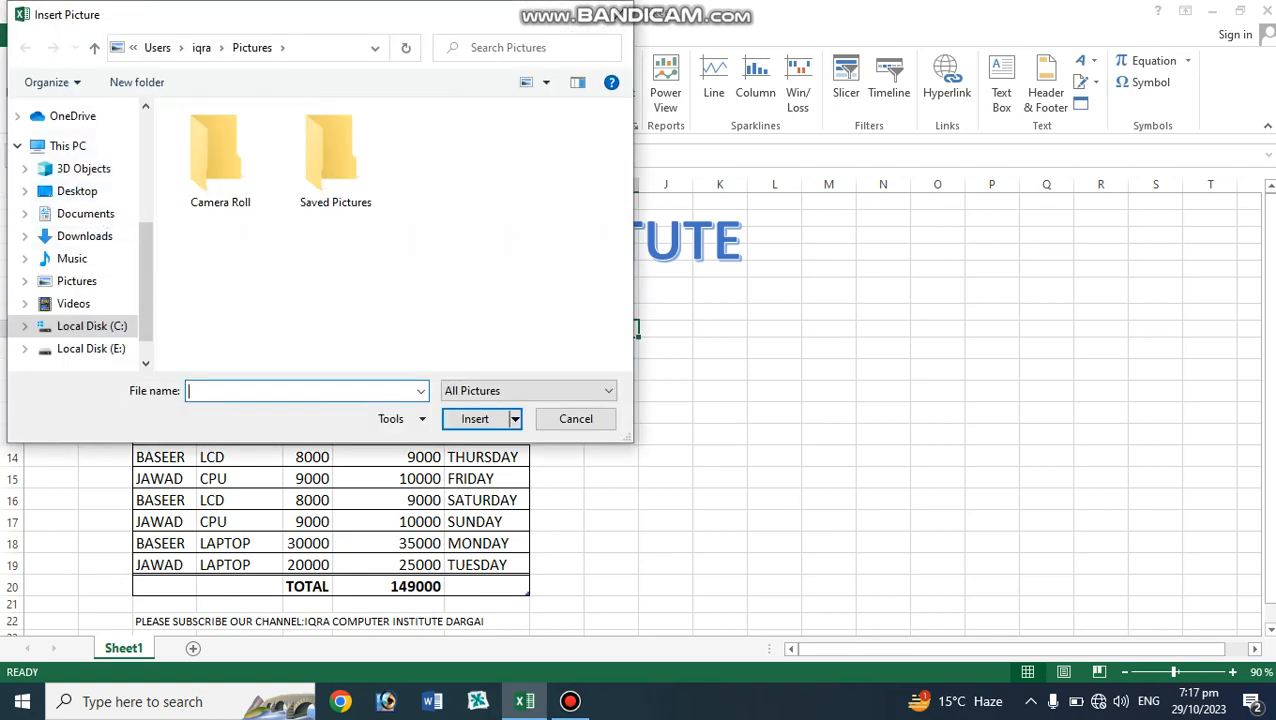
left_click(91, 348)
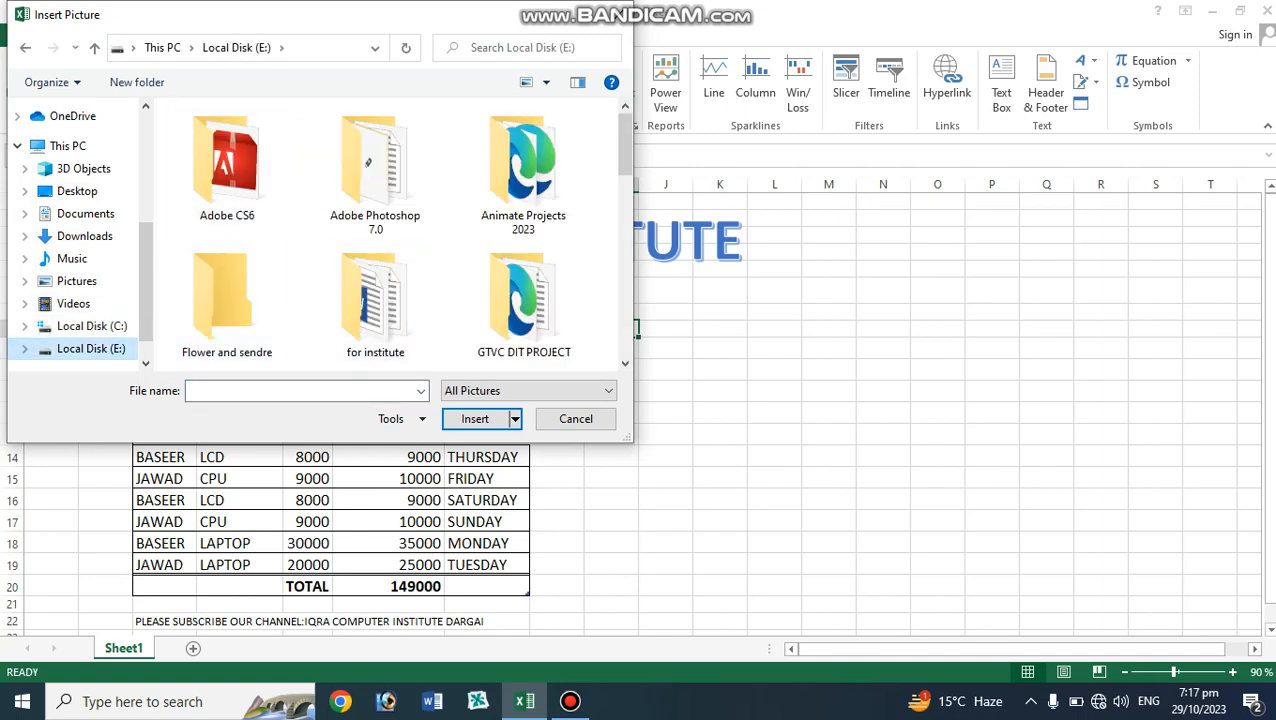
double_click(227, 300)
left_click(331, 288)
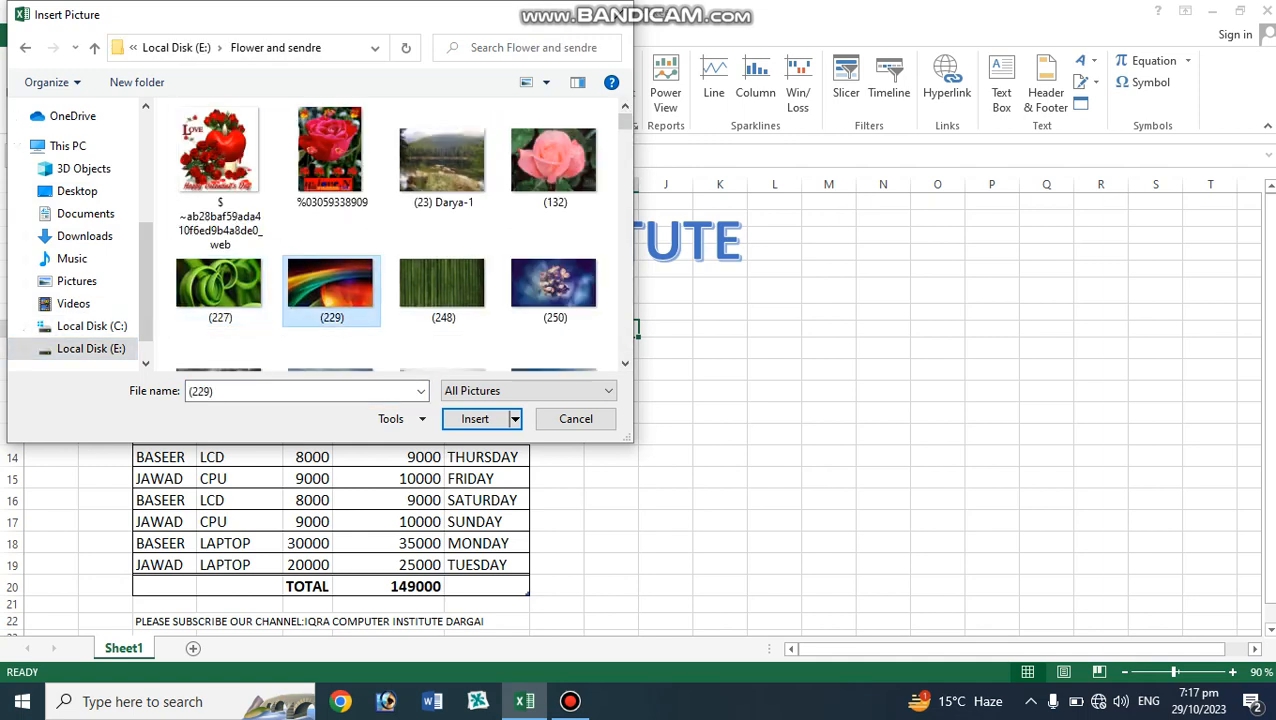
left_click(443, 160)
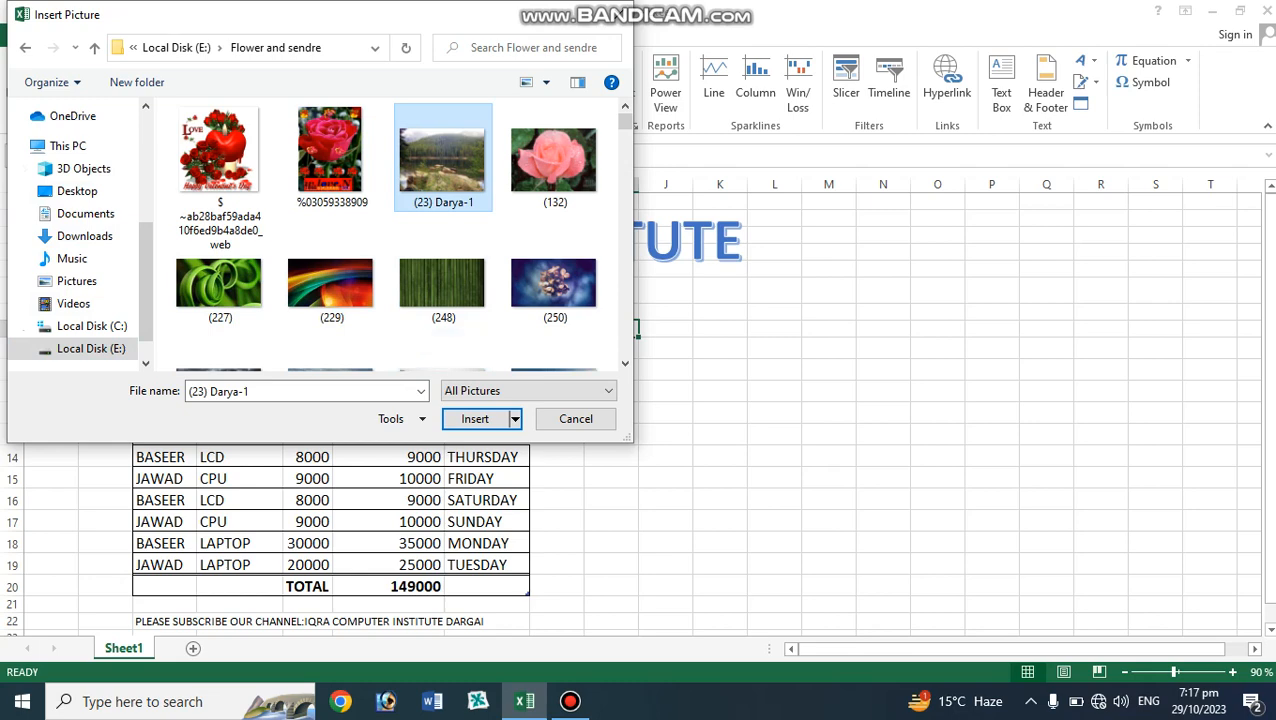
left_click(553, 285)
left_click(475, 418)
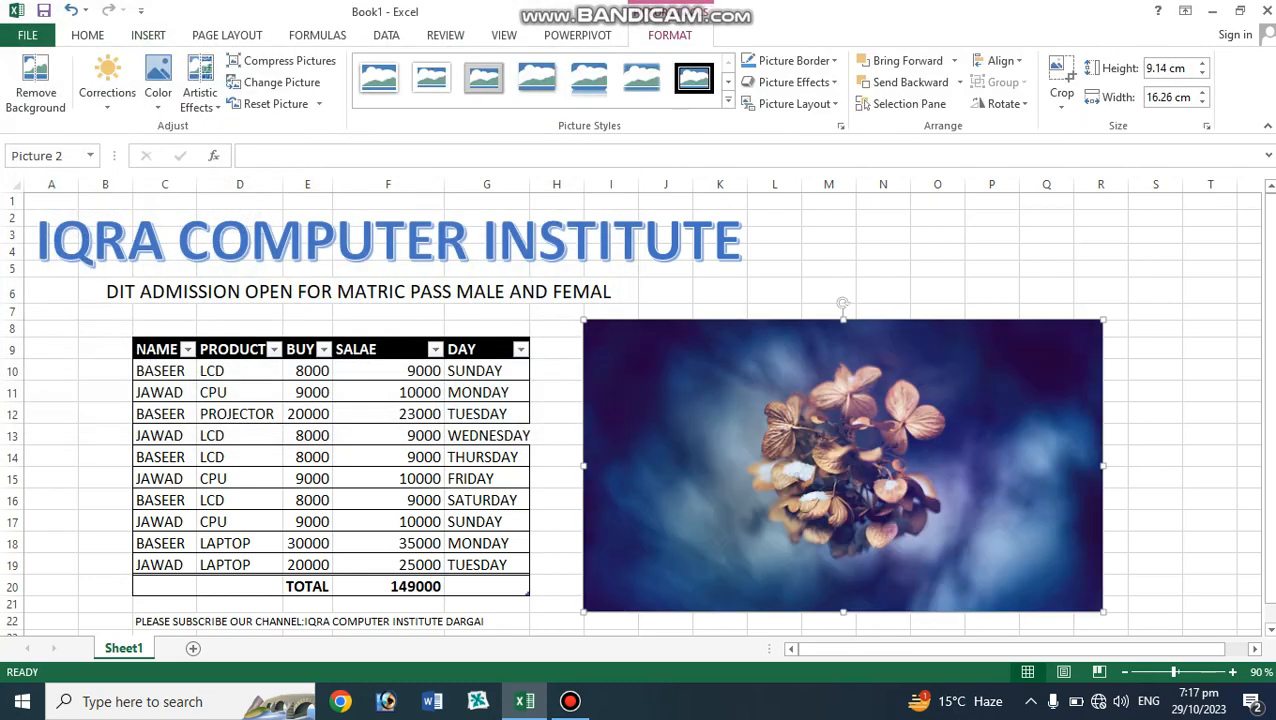
Shrink the picture to about 6.06 cm by 10.77 cm and move it to overlap the table's right side.
left_click_drag(1103, 320, 928, 418)
left_click_drag(800, 485, 656, 389)
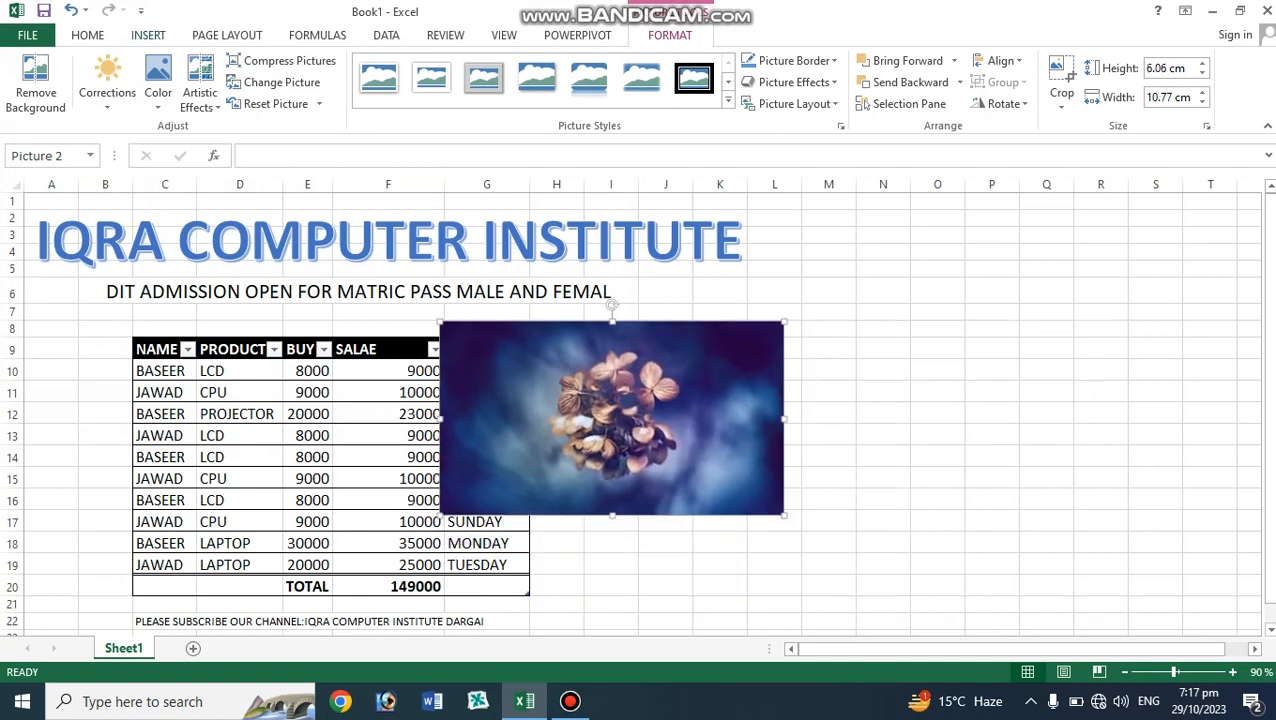
Bring the picture to front, then send it backward one level.
left_click(227, 35)
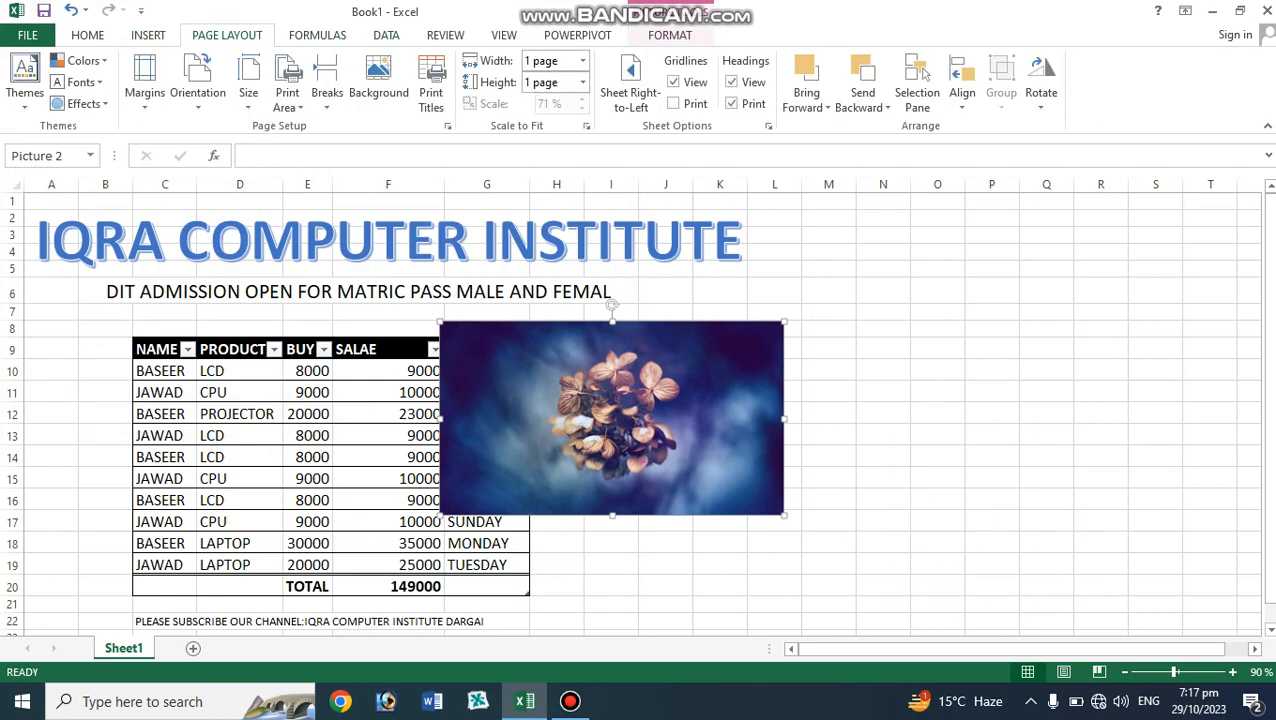
left_click(808, 107)
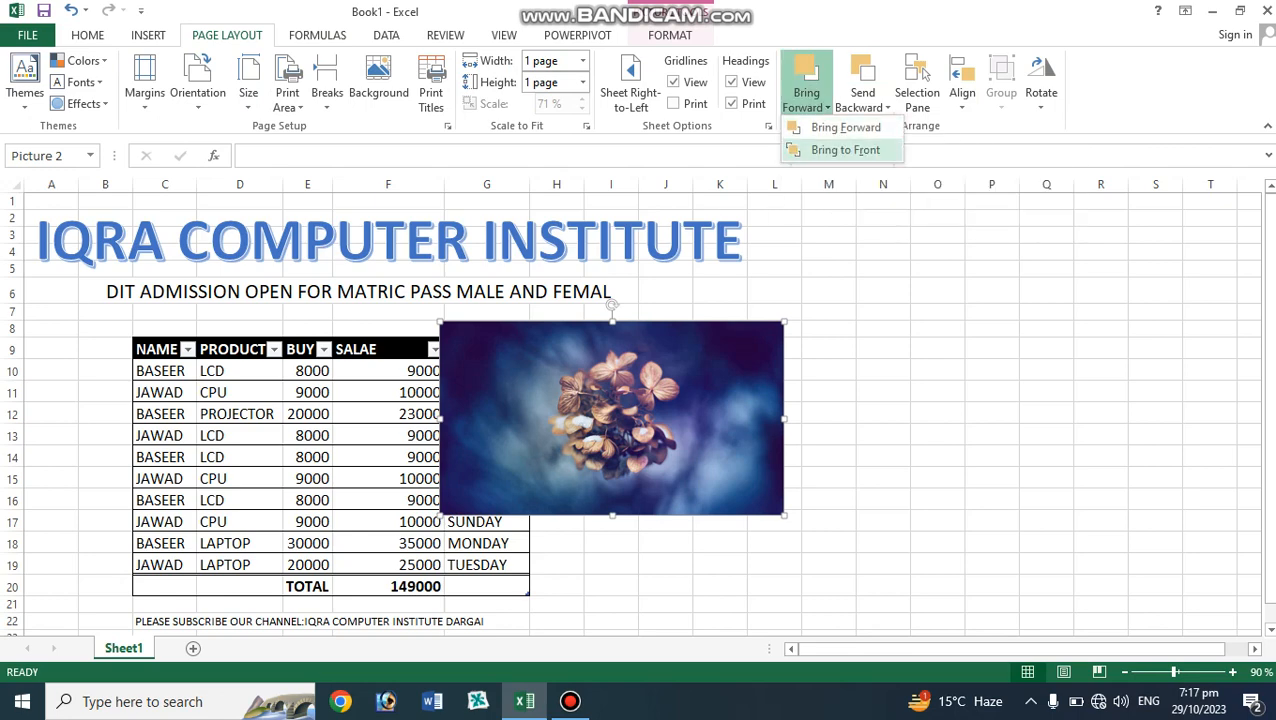
left_click(845, 149)
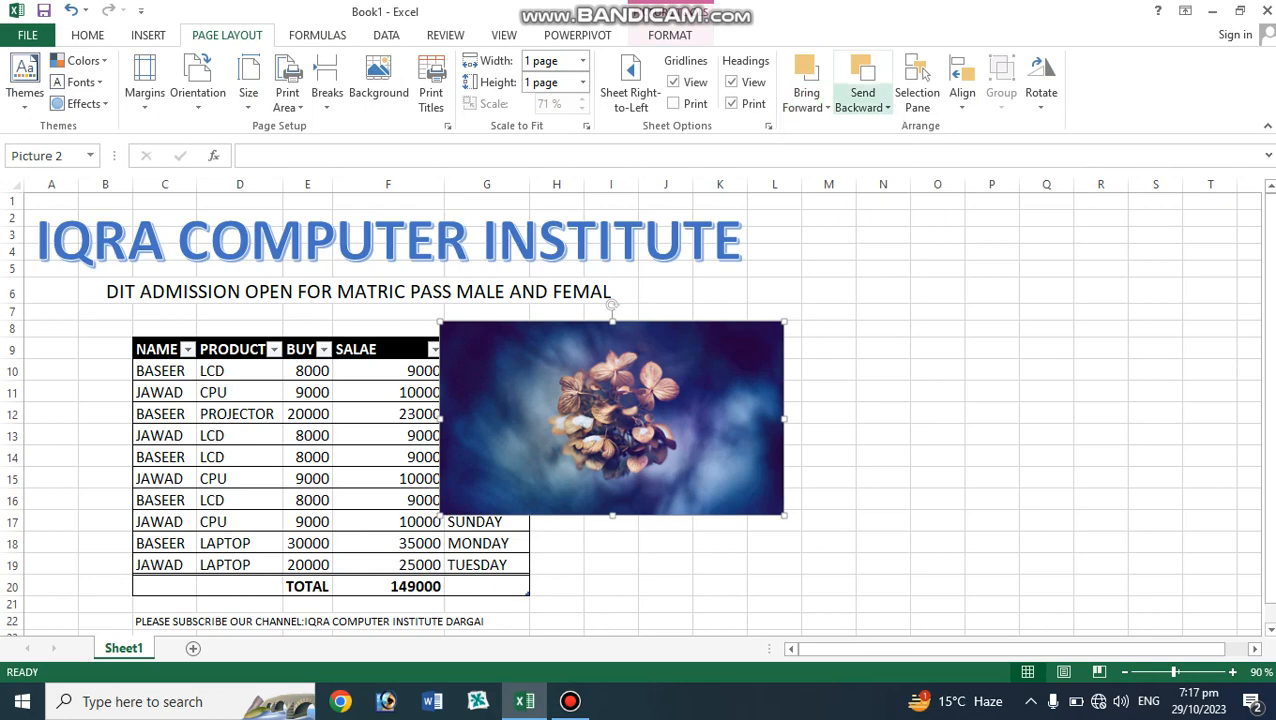
left_click(862, 100)
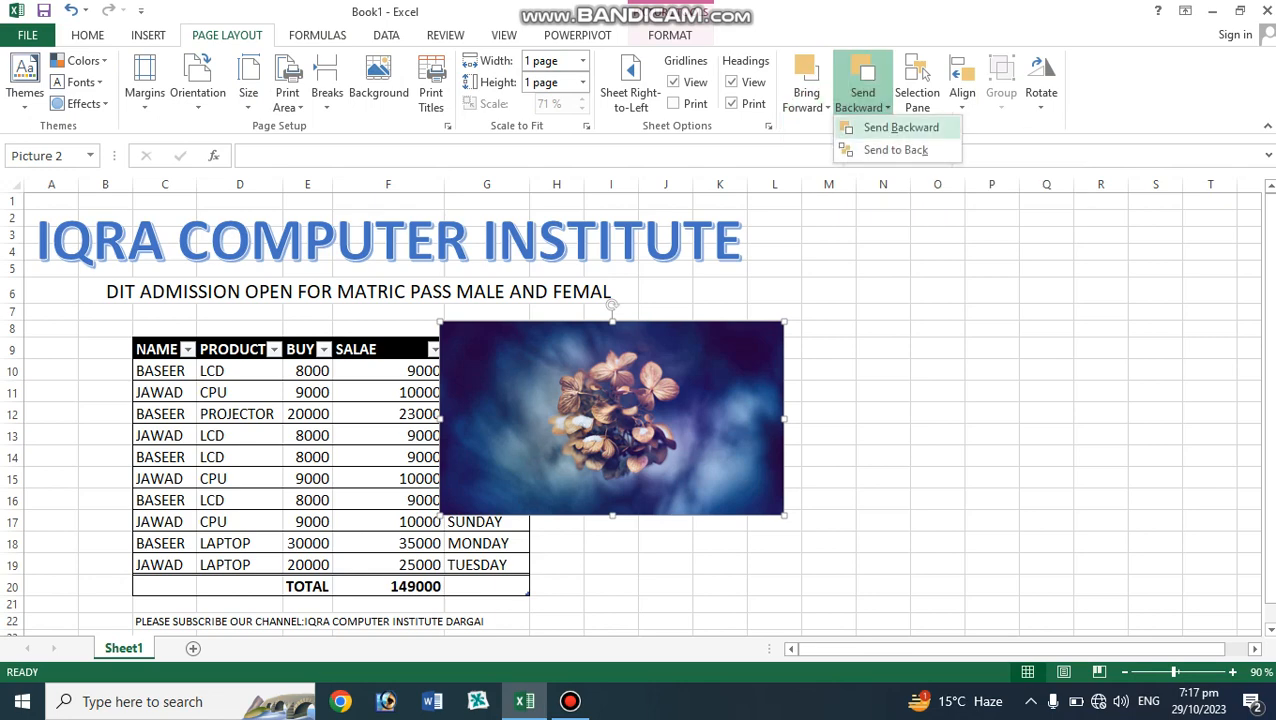
left_click(900, 128)
left_click(828, 371)
left_click(700, 400)
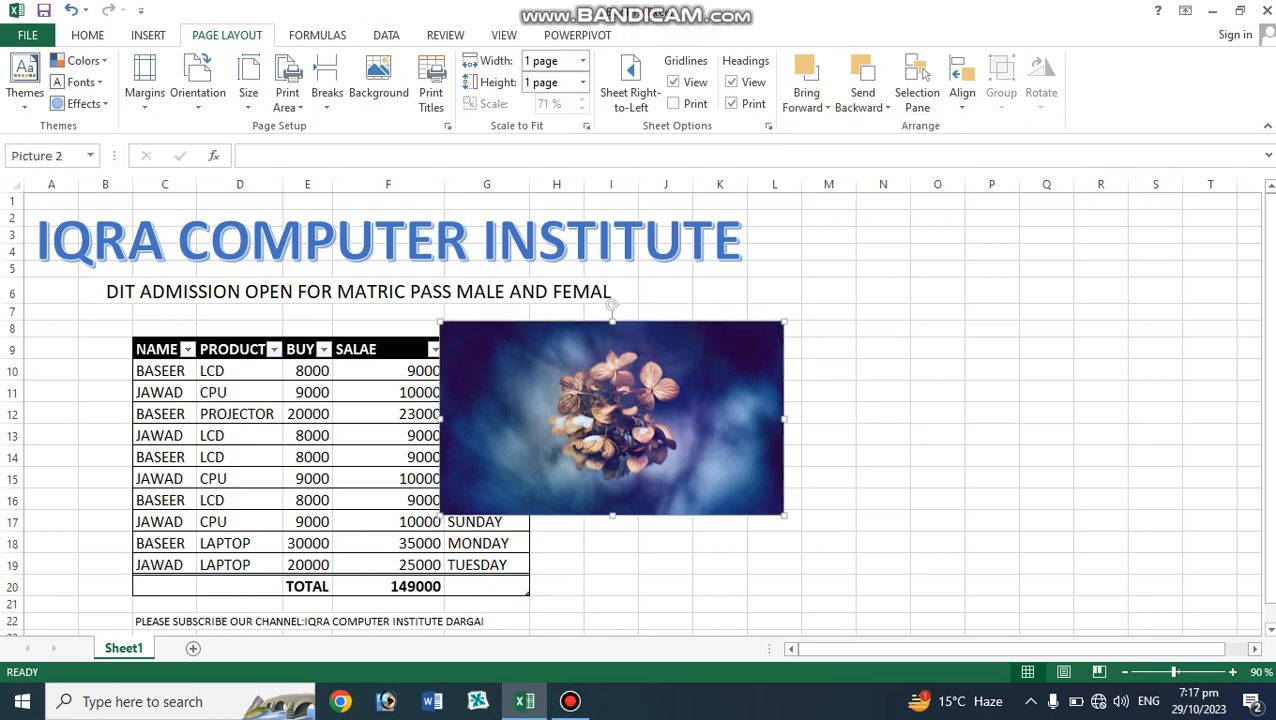
Bring the picture to front, send it to the back, and shift it slightly right over the table.
left_click(669, 35)
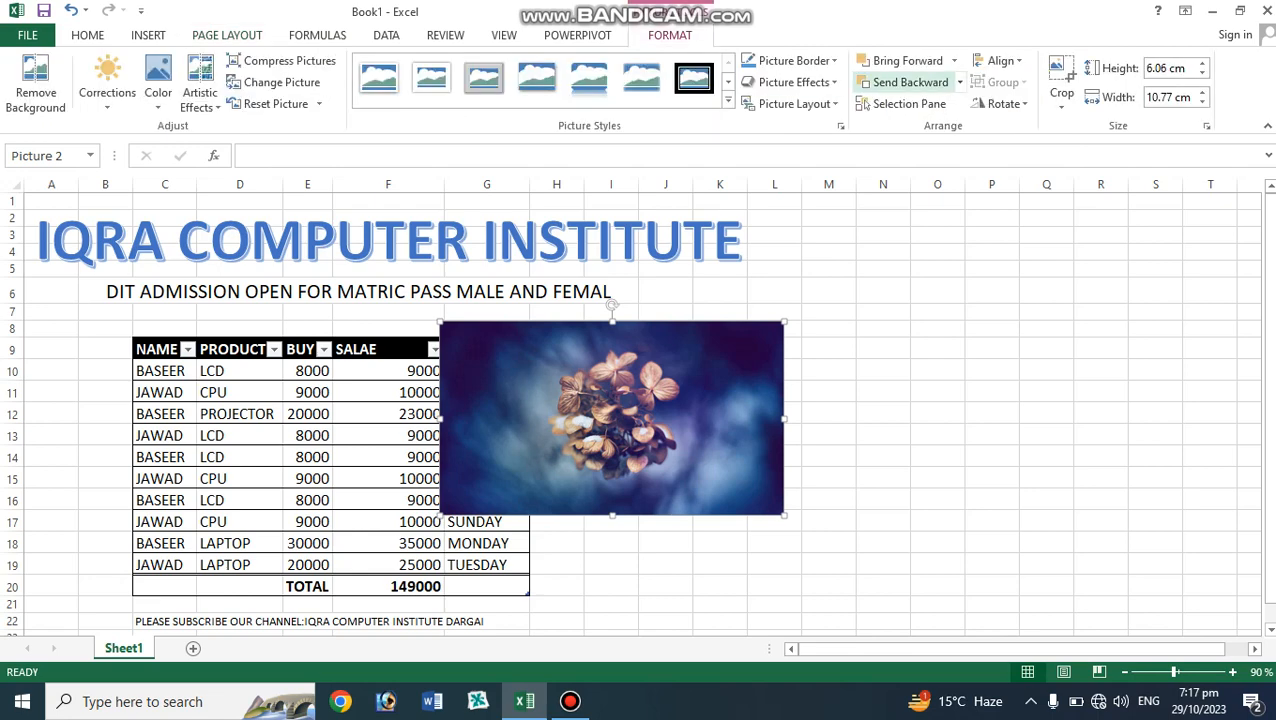
left_click(953, 60)
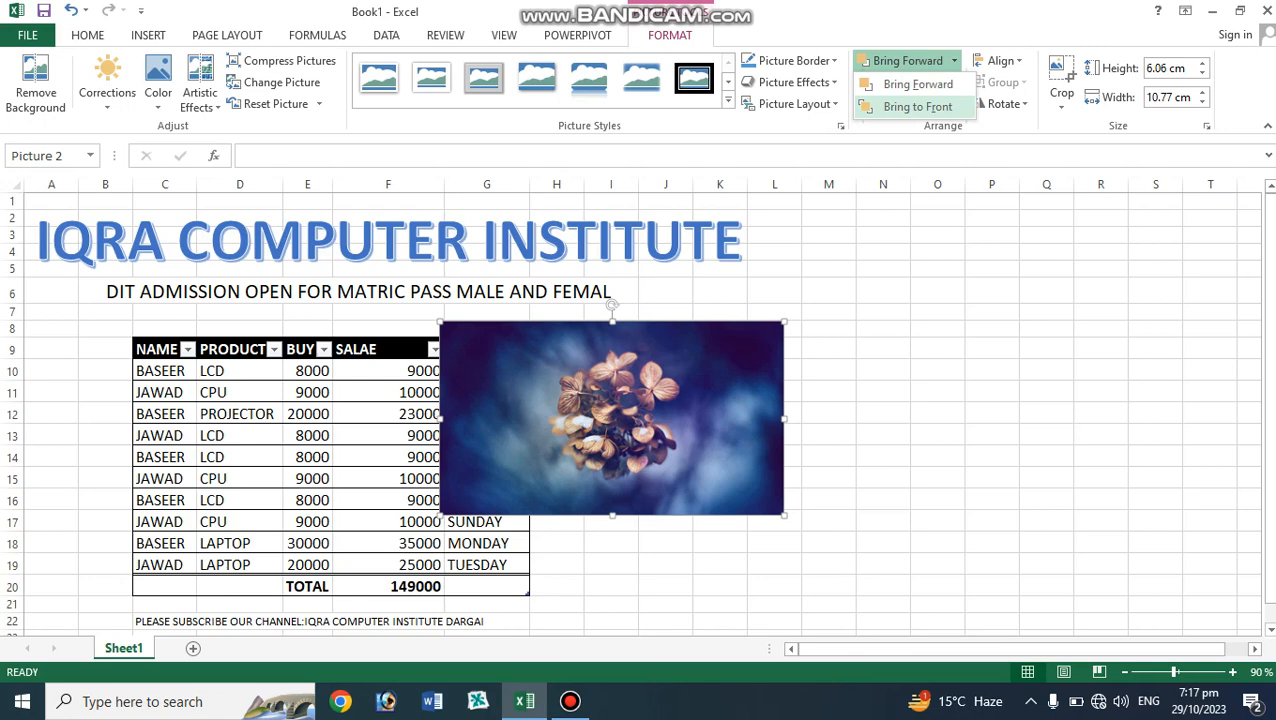
left_click(917, 106)
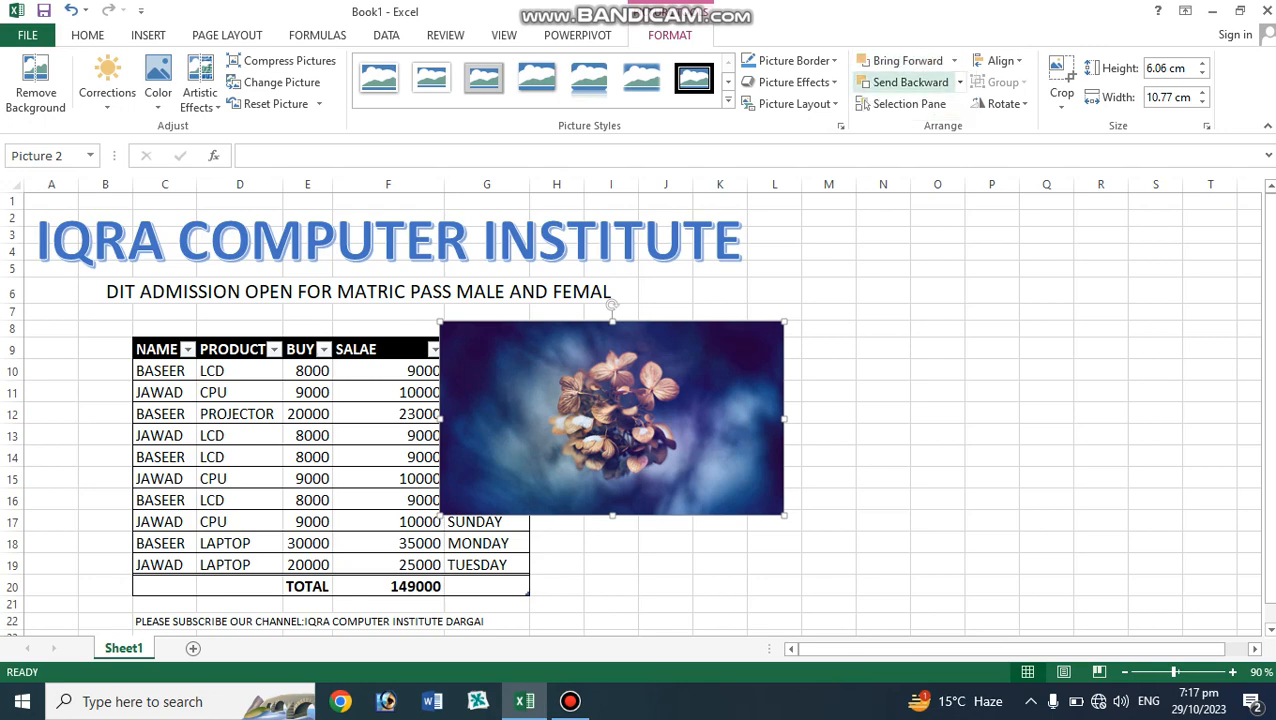
left_click(960, 82)
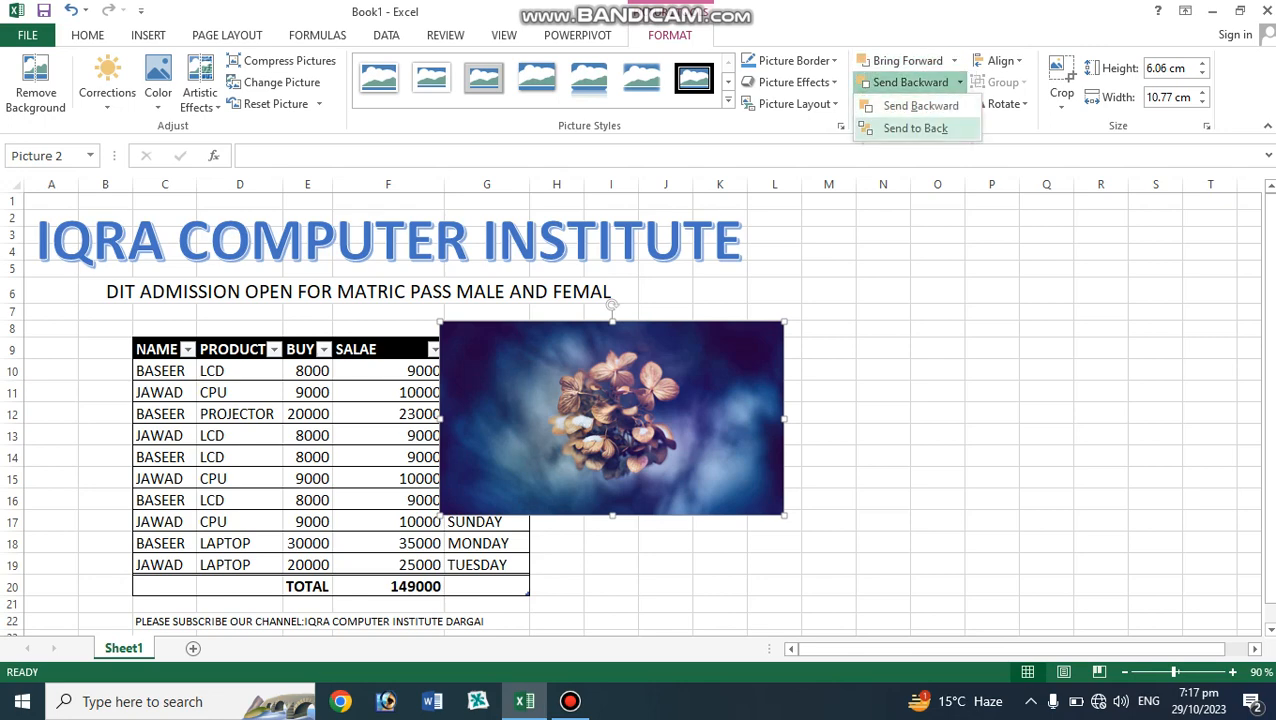
left_click(915, 128)
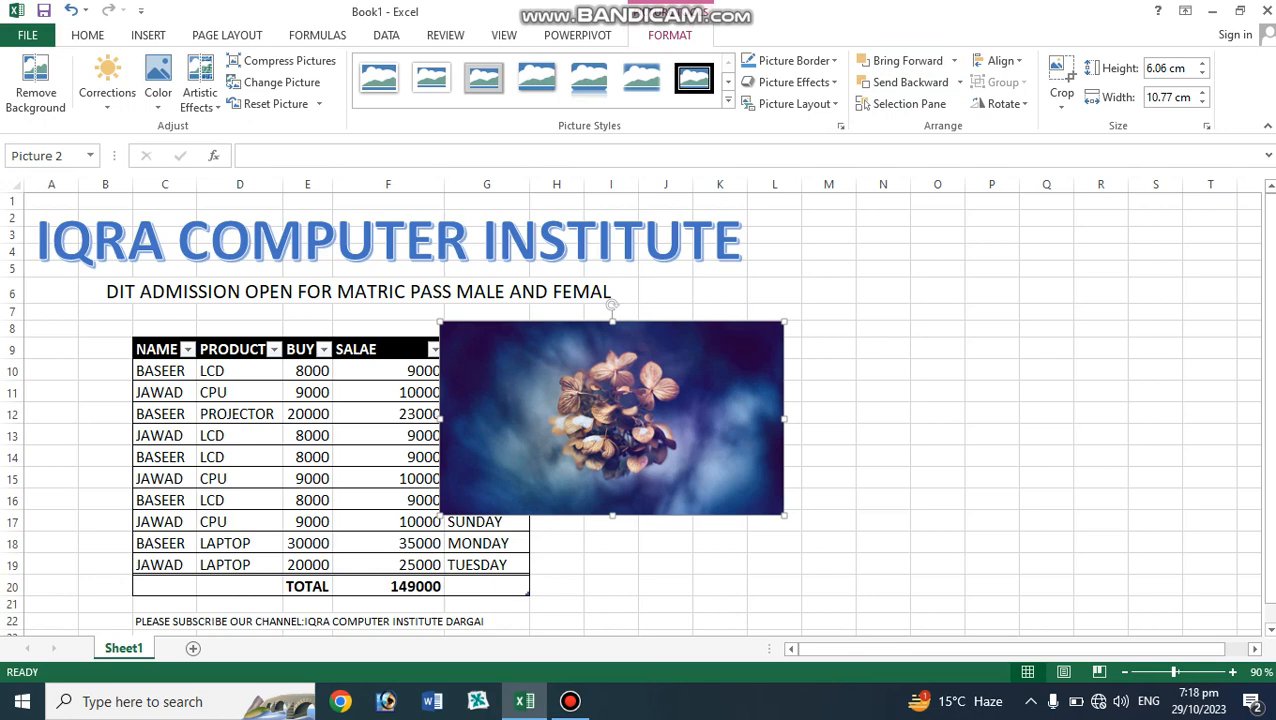
mouse_move(612, 418)
left_mouse_down()
mouse_move(650, 355)
mouse_move(584, 403)
mouse_move(634, 418)
left_mouse_up()
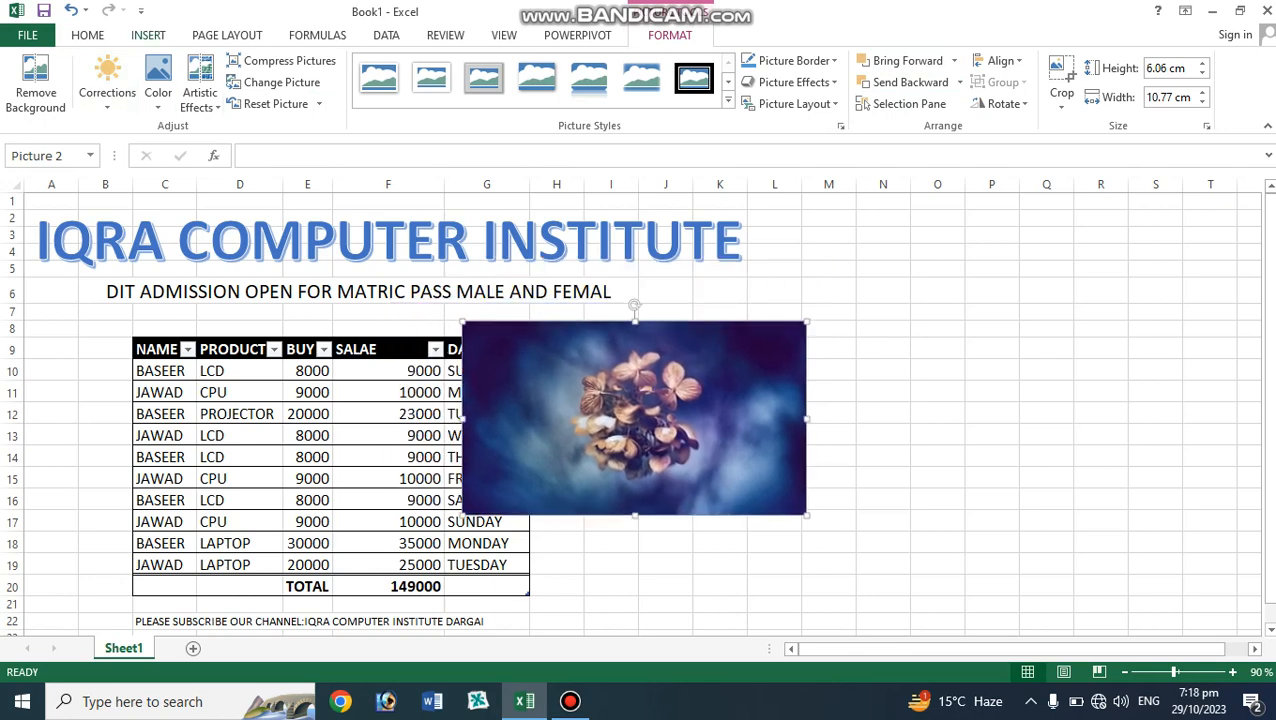
Draw a rectangle shape about 5.8 cm wide and 5 cm tall overlapping the table and the picture's lower left.
left_click(148, 35)
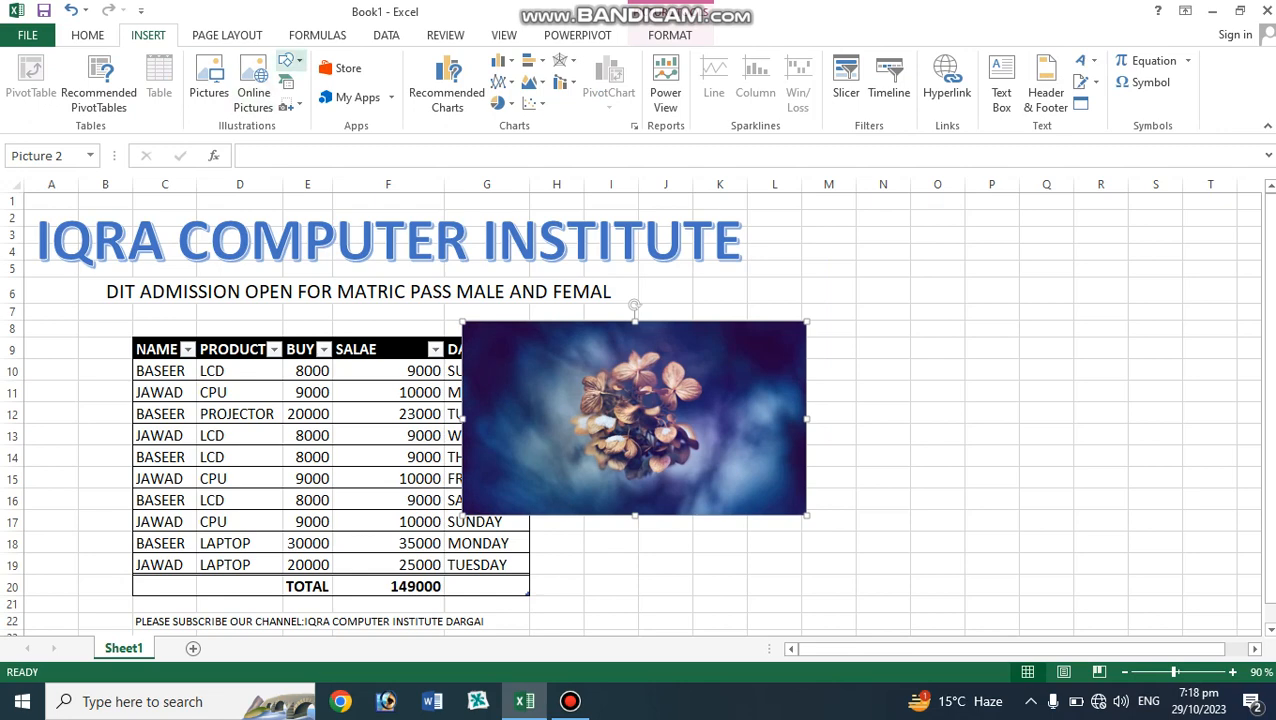
left_click(288, 62)
left_click(343, 104)
left_click_drag(416, 402, 602, 562)
left_click(725, 544)
left_click(706, 442)
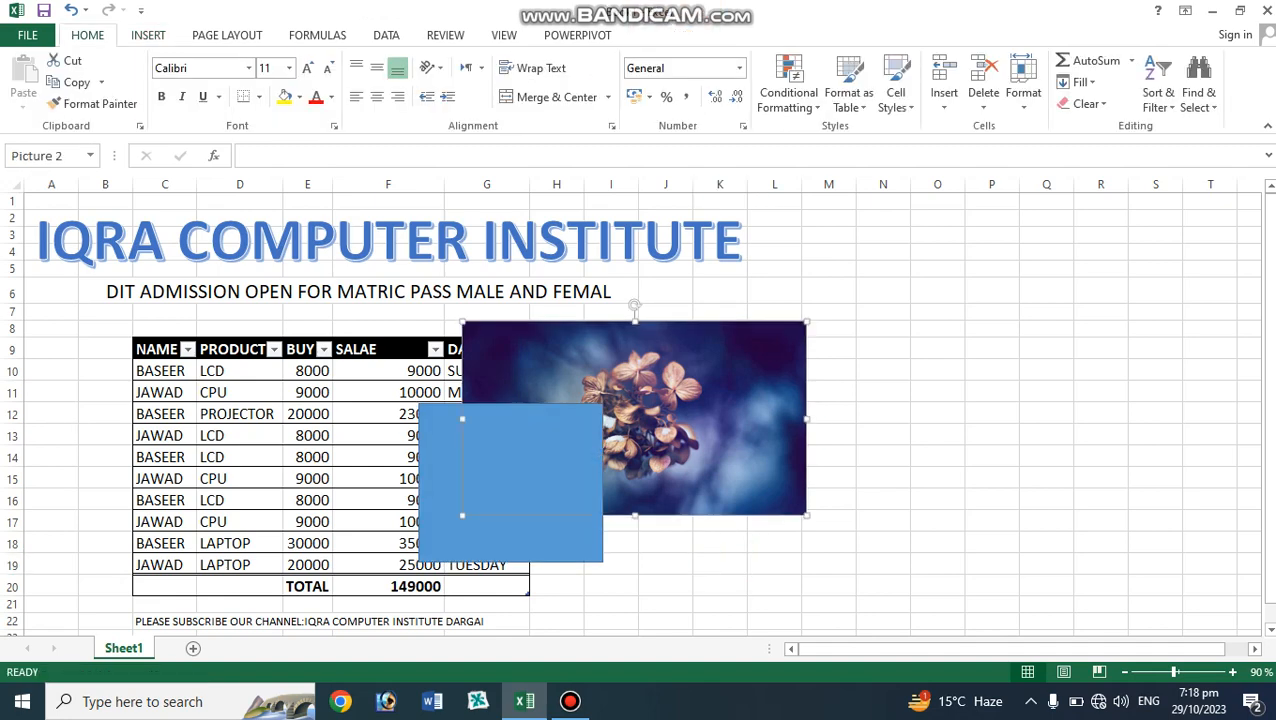
left_click(525, 475)
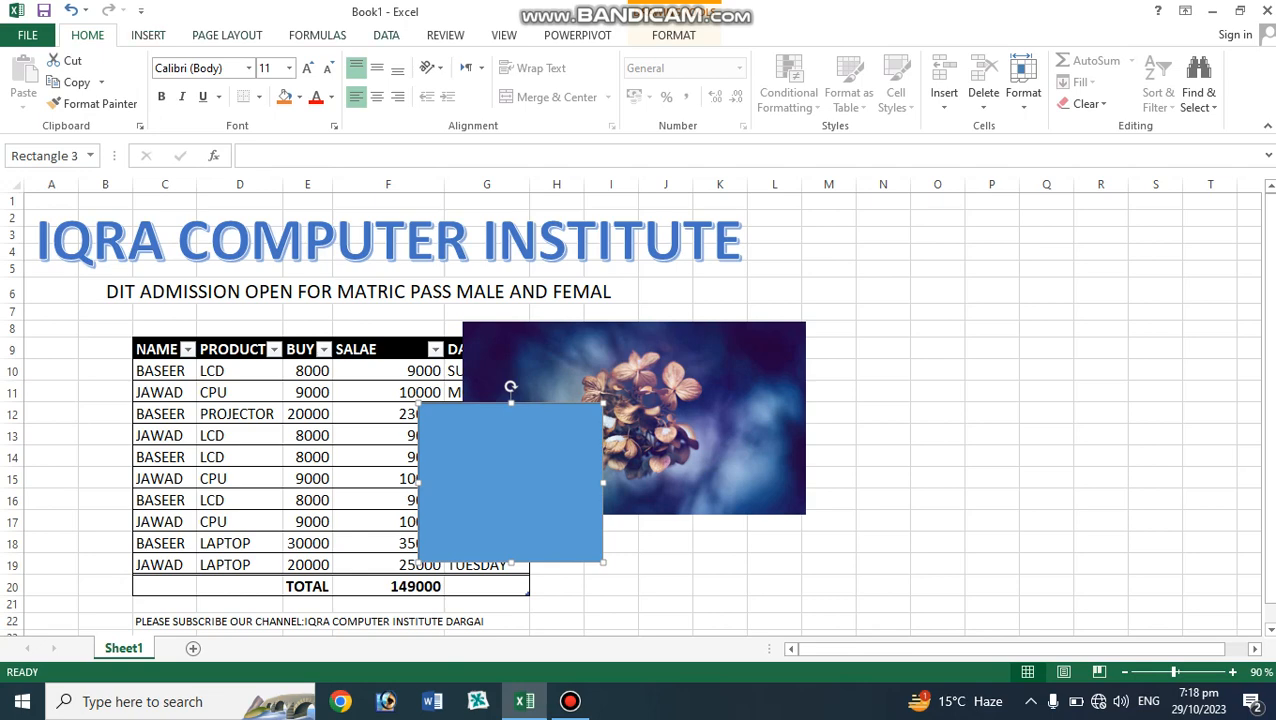
Send the rectangle backward one level.
left_click(227, 35)
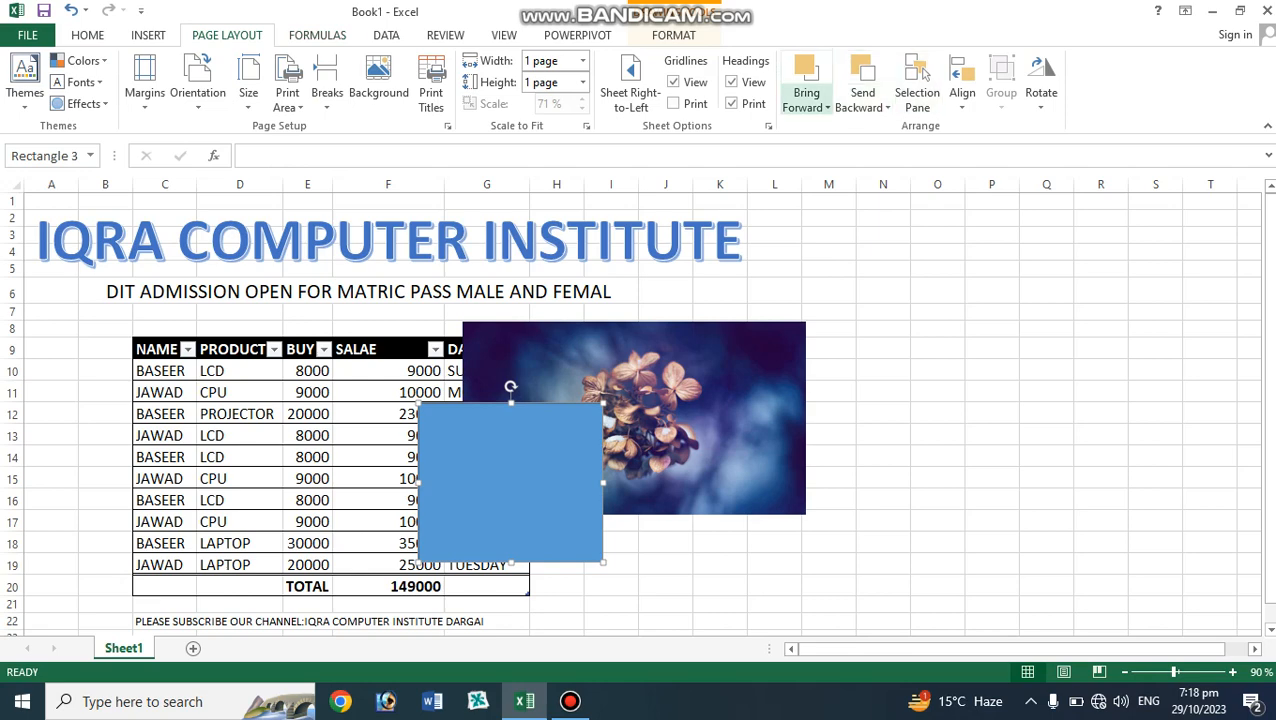
left_click(862, 104)
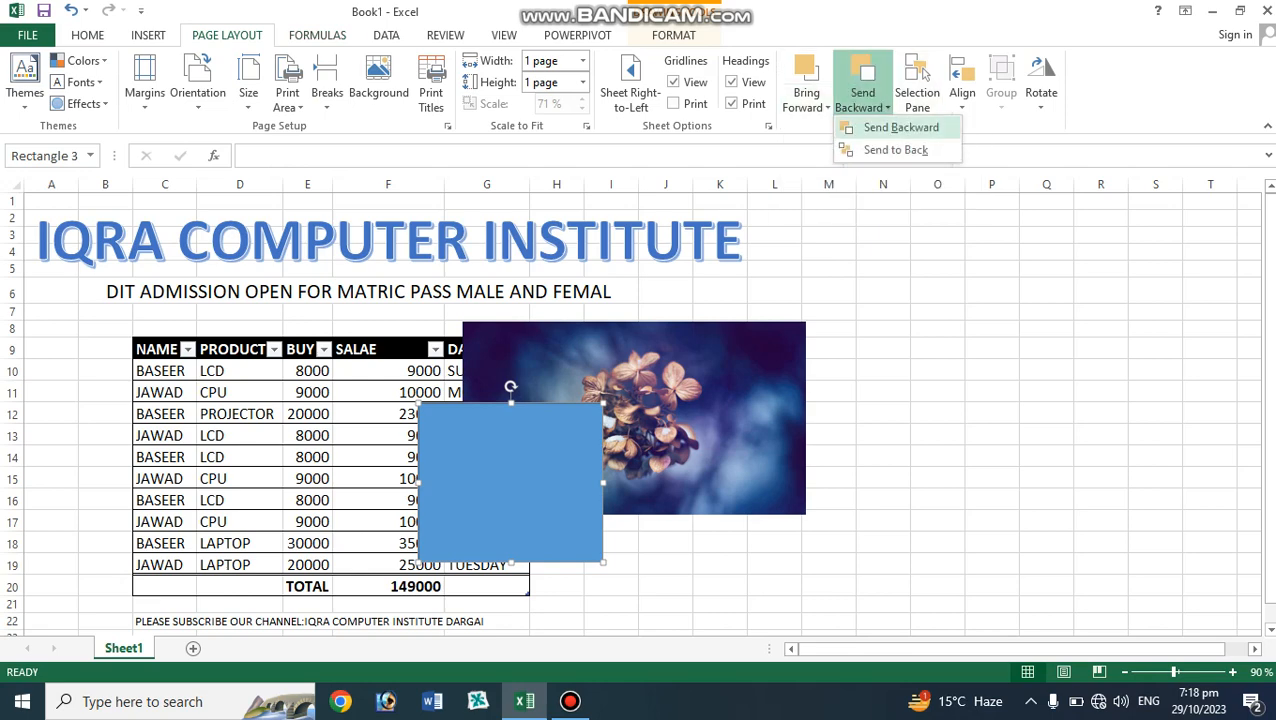
left_click(901, 128)
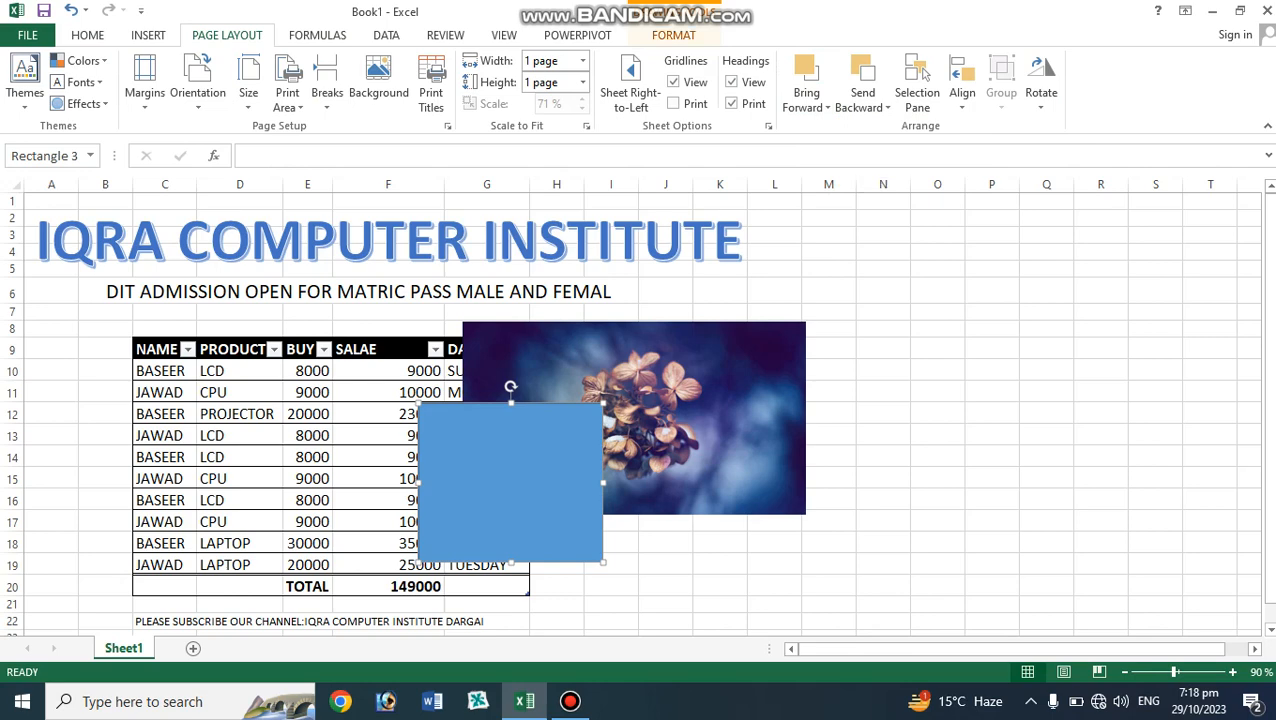
left_click(673, 35)
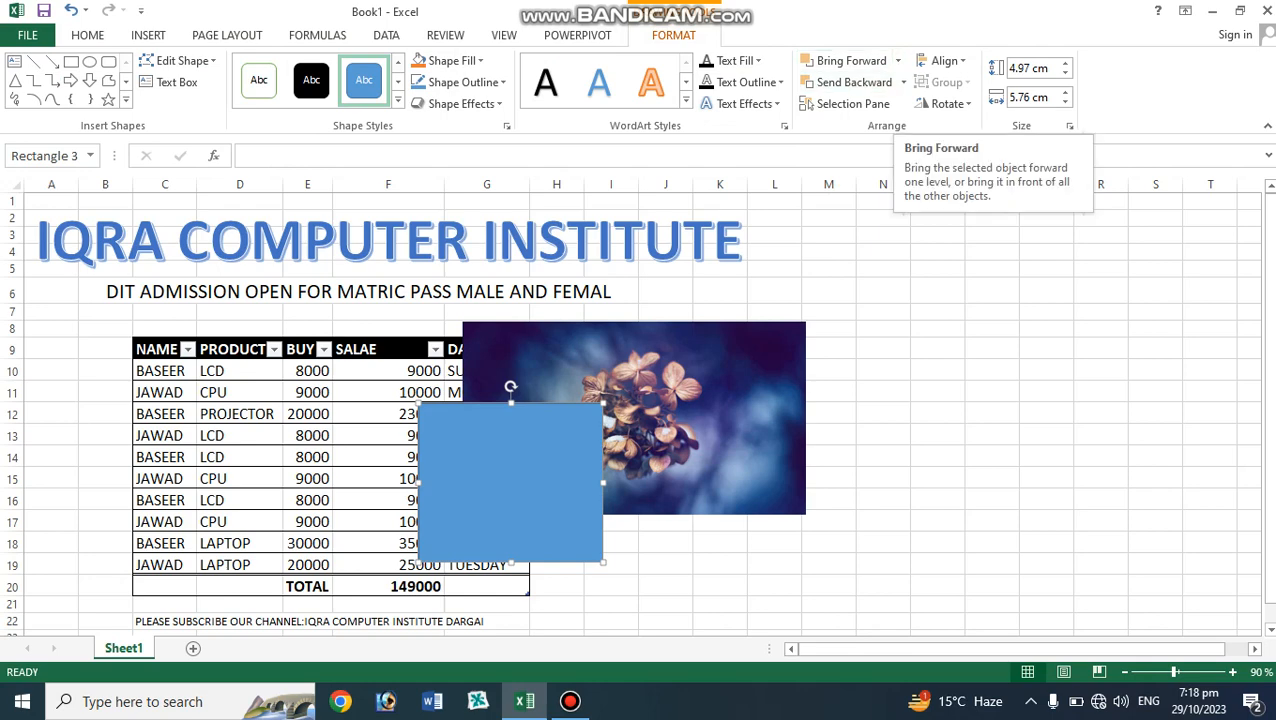
Select the picture and bring it to front over the rectangle.
left_click(704, 402)
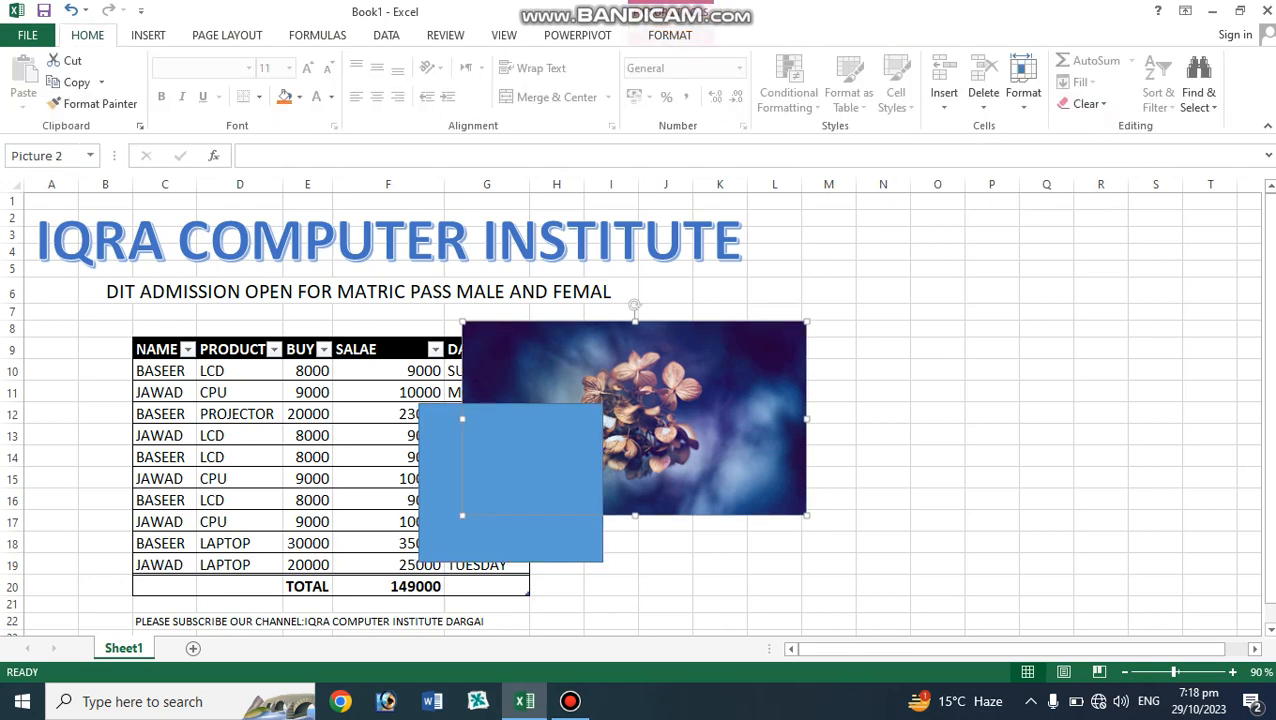
left_click(570, 701)
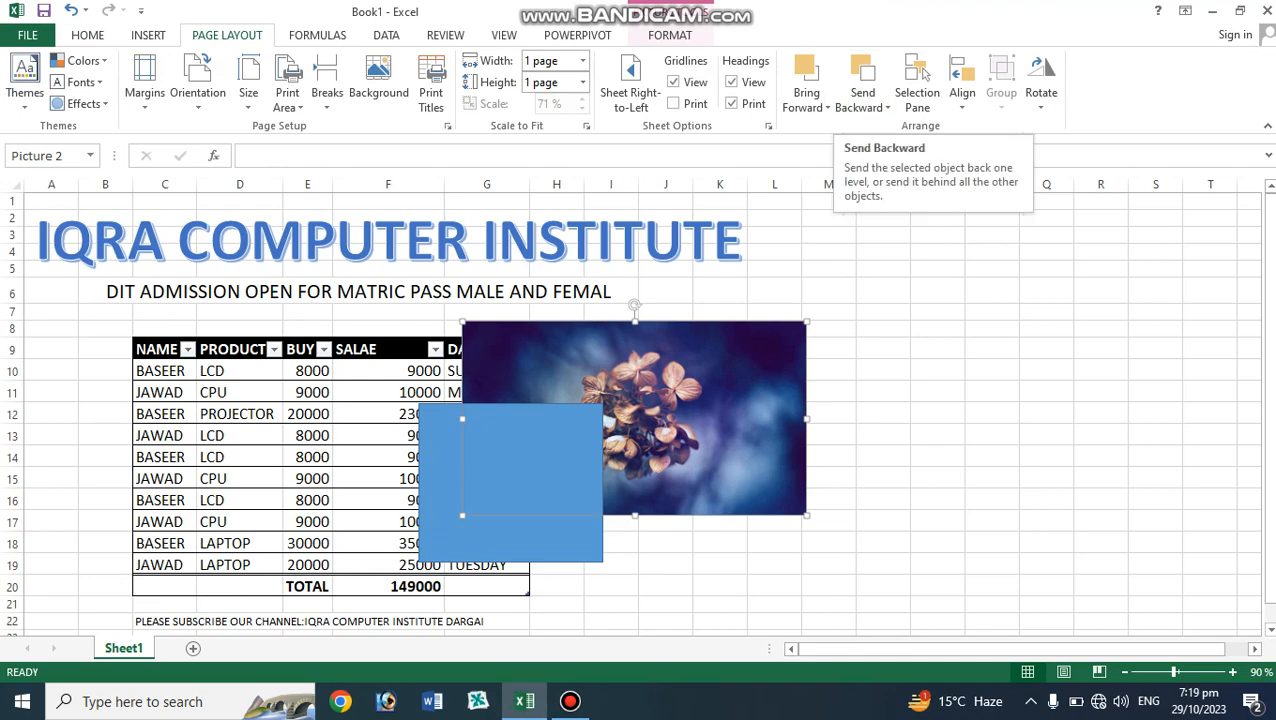
left_click(806, 106)
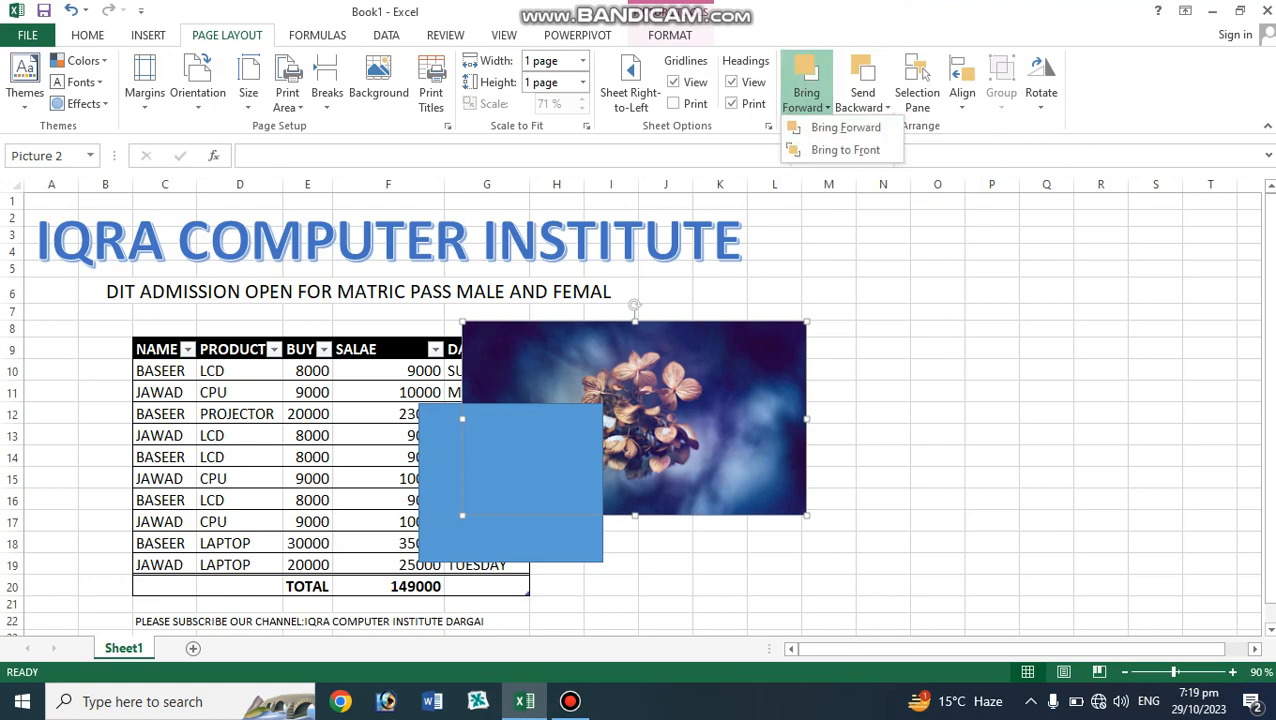
left_click(845, 150)
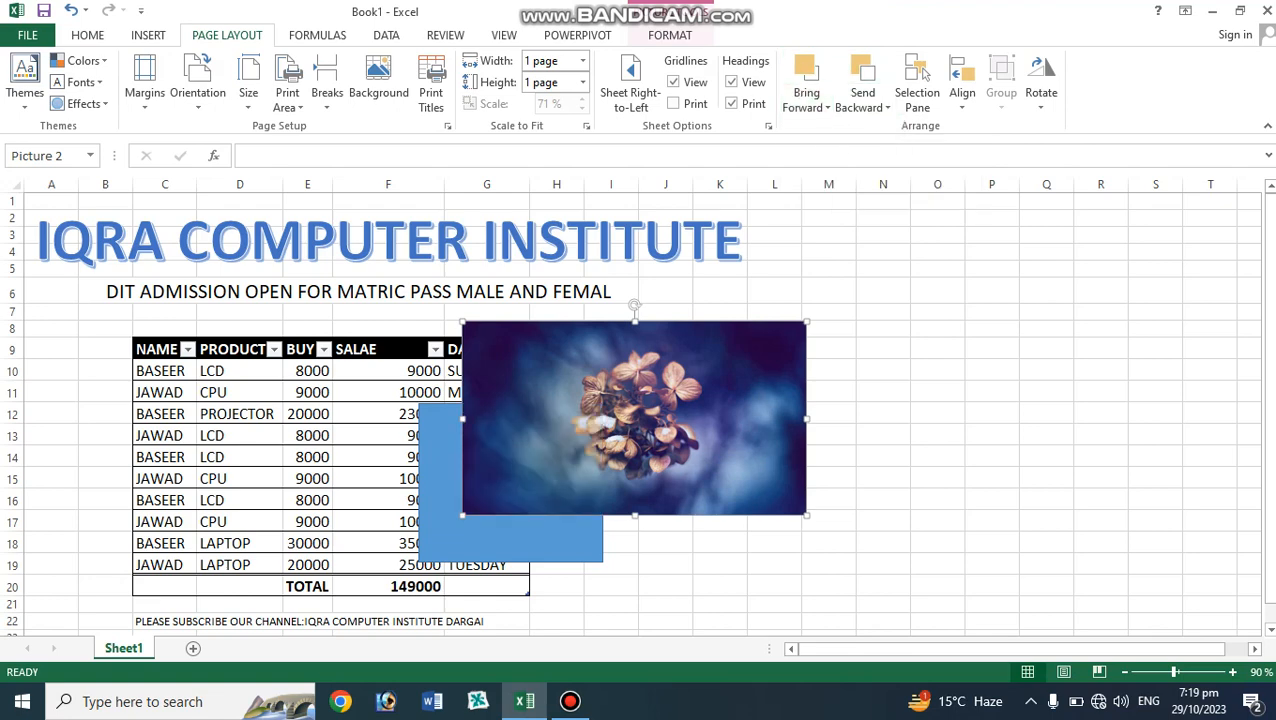
Send the rectangle backward one level, then send the picture to the back.
left_click(482, 538)
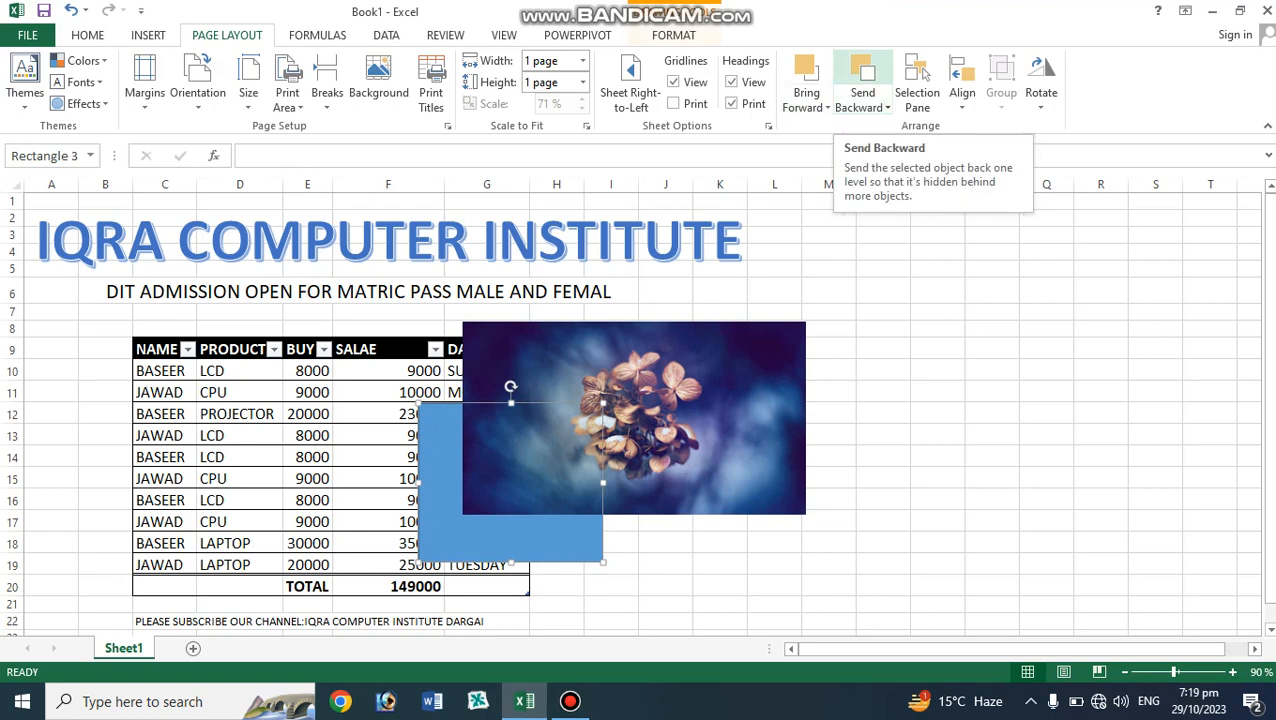
left_click(862, 72)
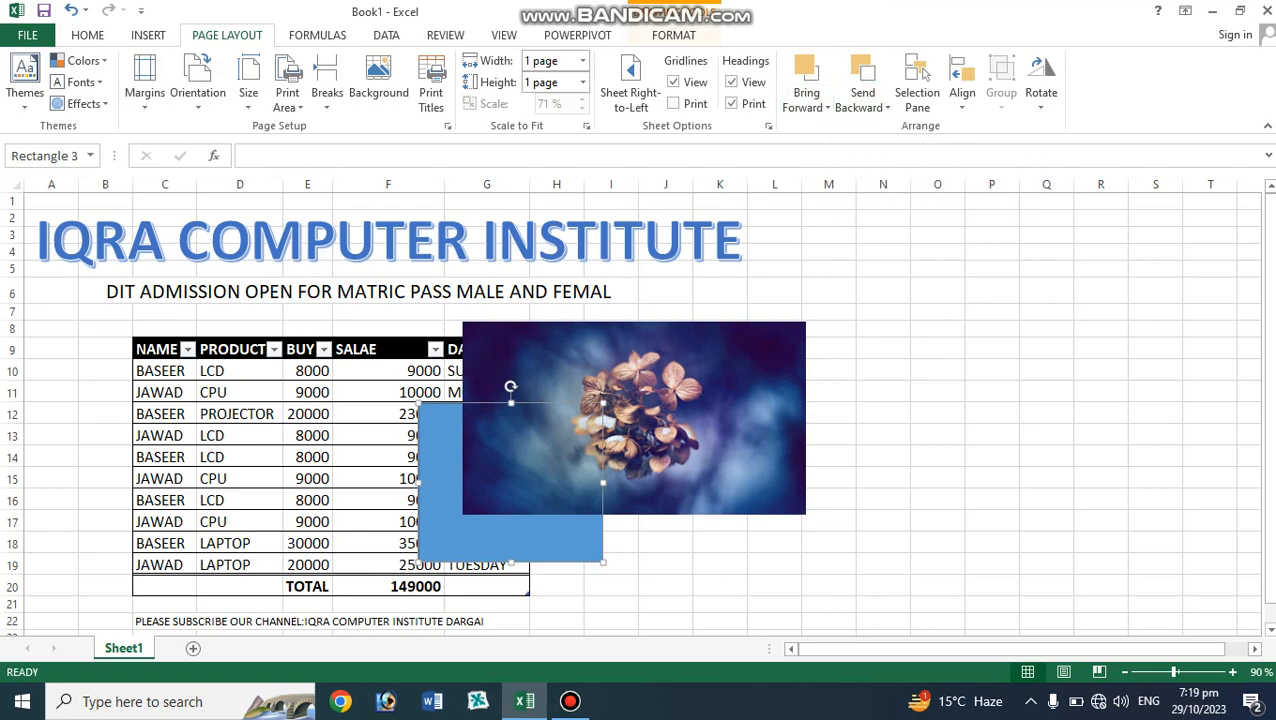
left_click(700, 400)
left_click(863, 106)
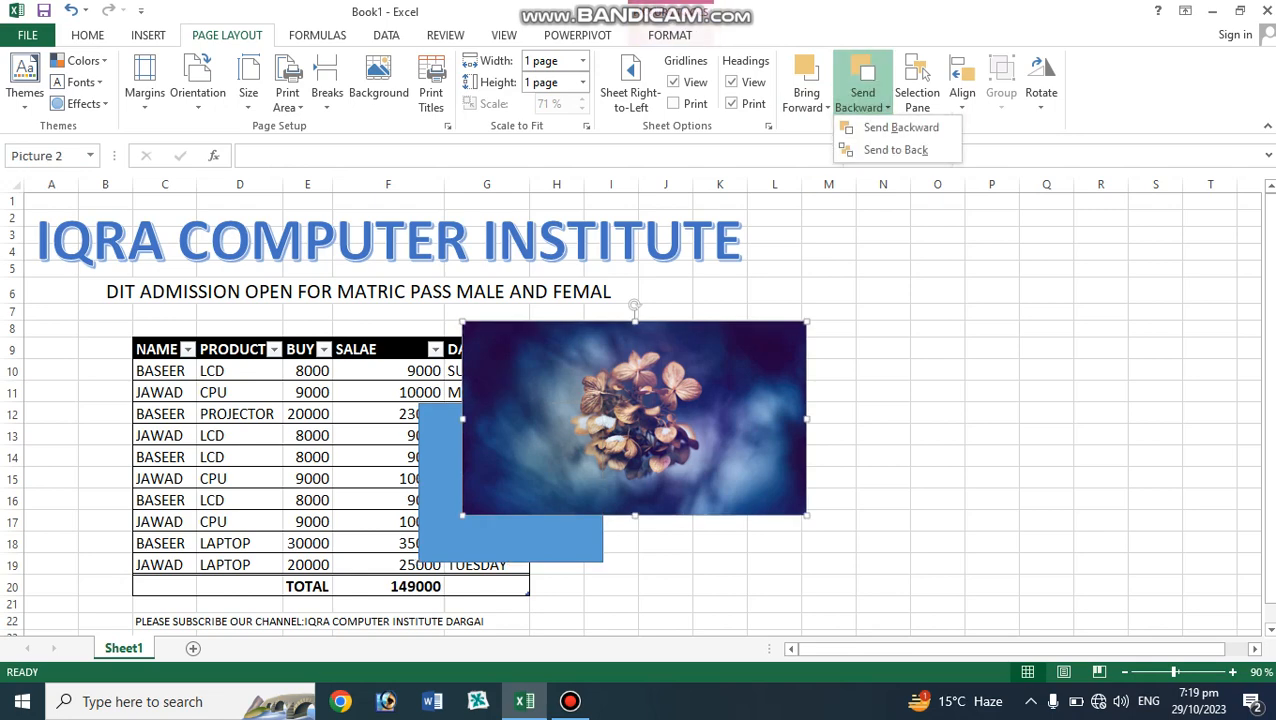
left_click(895, 149)
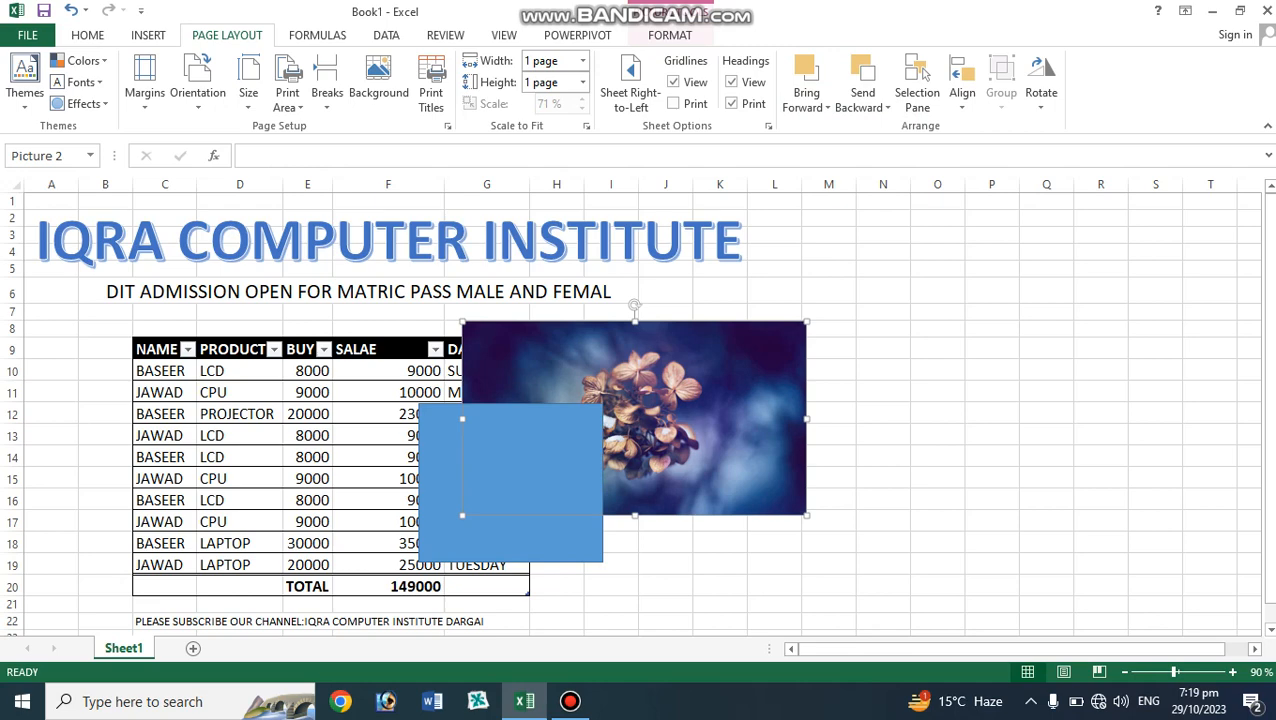
Send the rectangle backward one level, then send the picture backward one level.
left_click(511, 482)
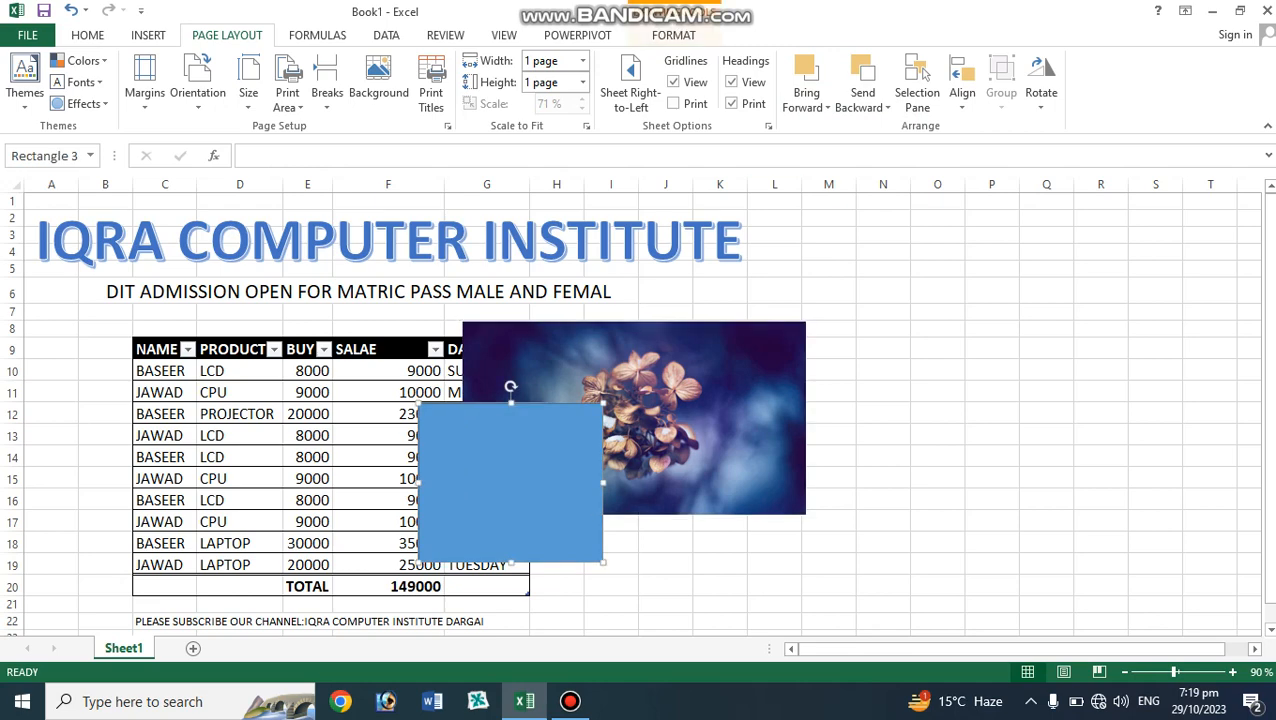
left_click(862, 70)
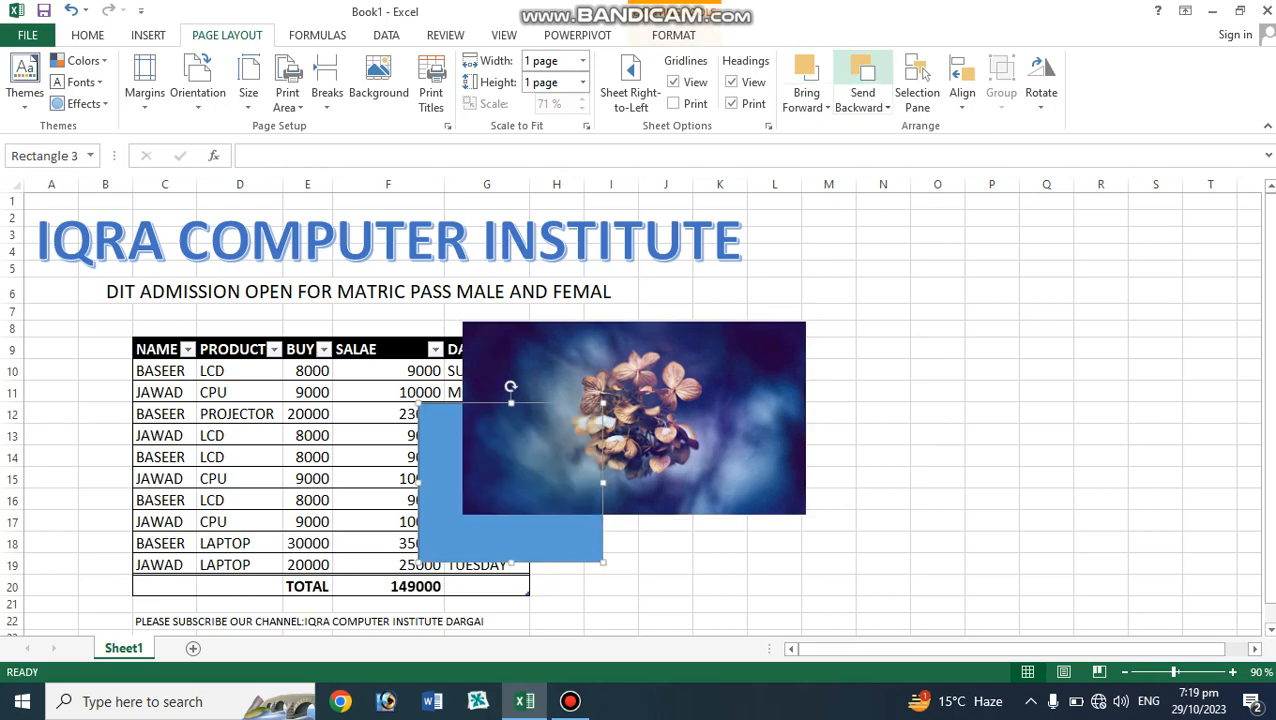
left_click(700, 360)
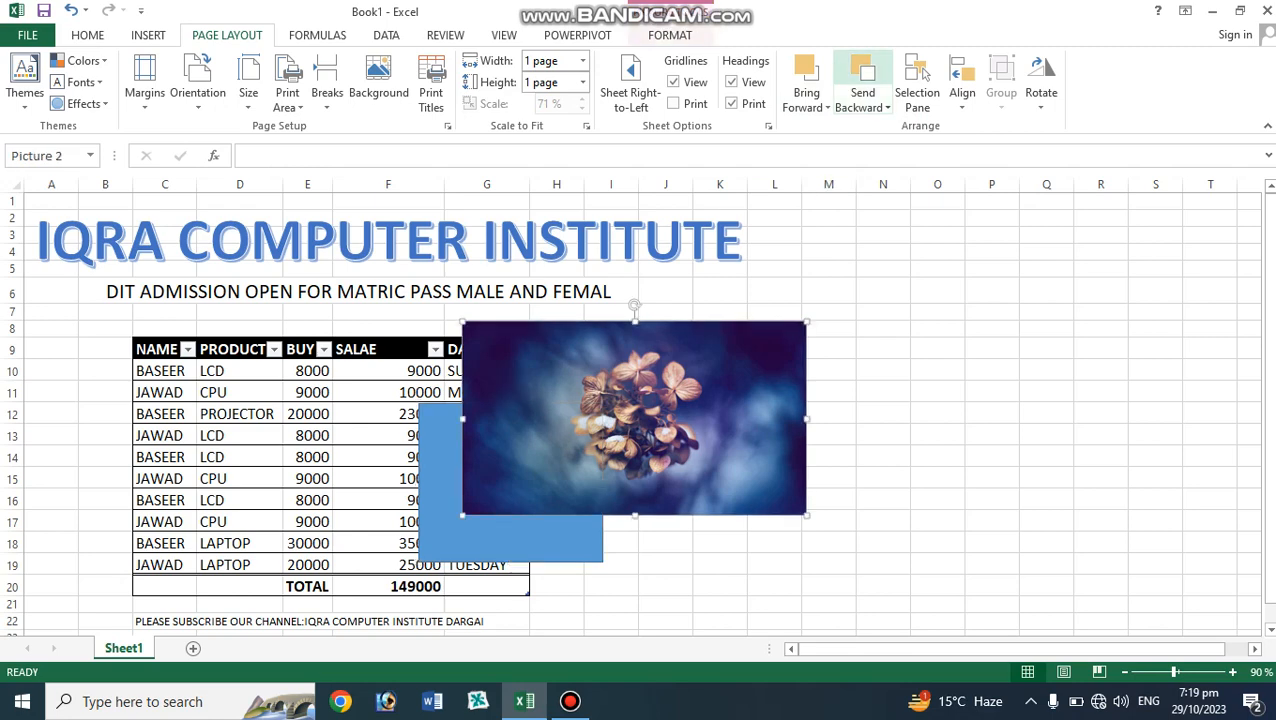
left_click(862, 70)
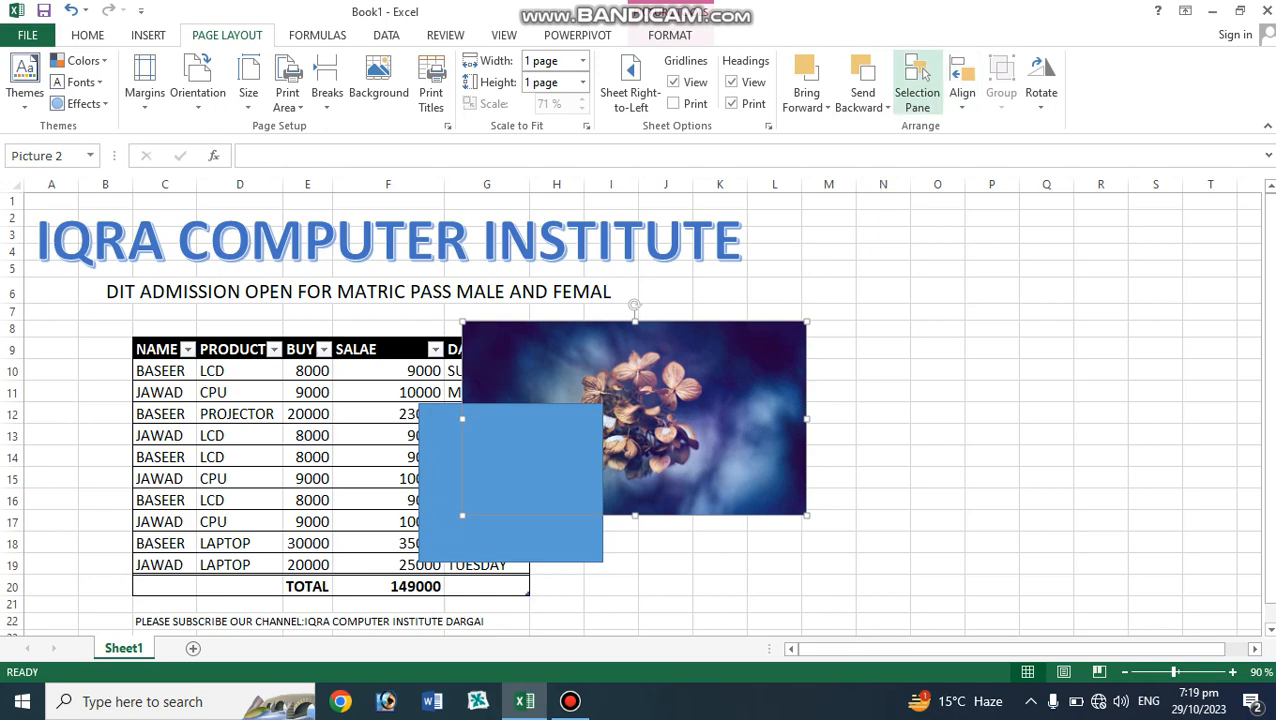
Open the Selection Pane, show Rectangle 1, and toggle Rectangle 3 and Picture 2 hidden and visible again.
left_click(917, 80)
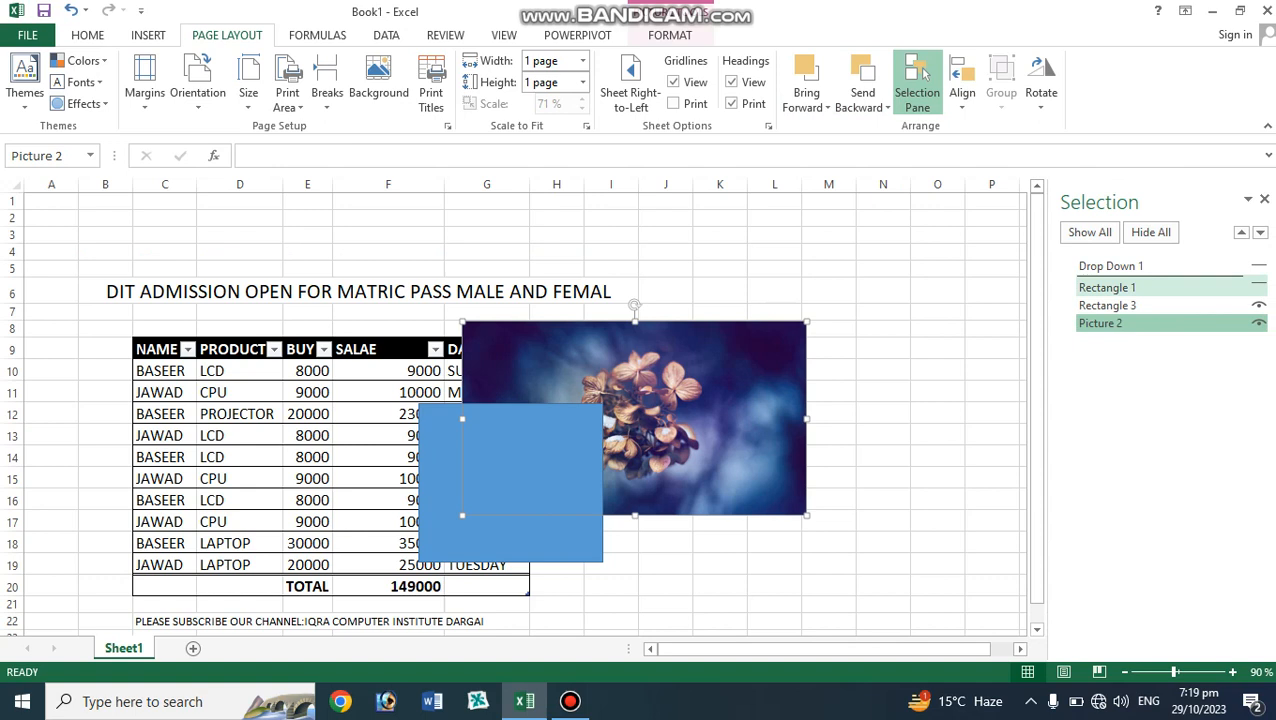
left_click(1259, 285)
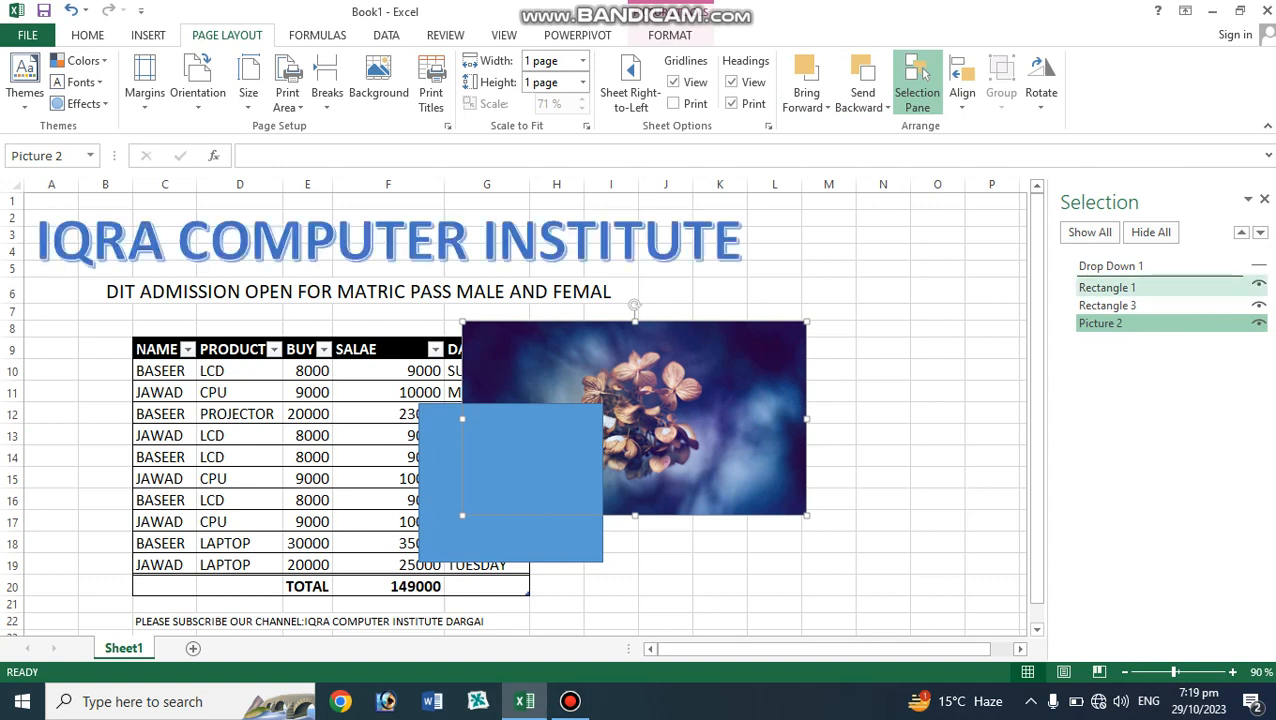
left_click(1259, 305)
left_click(1259, 305)
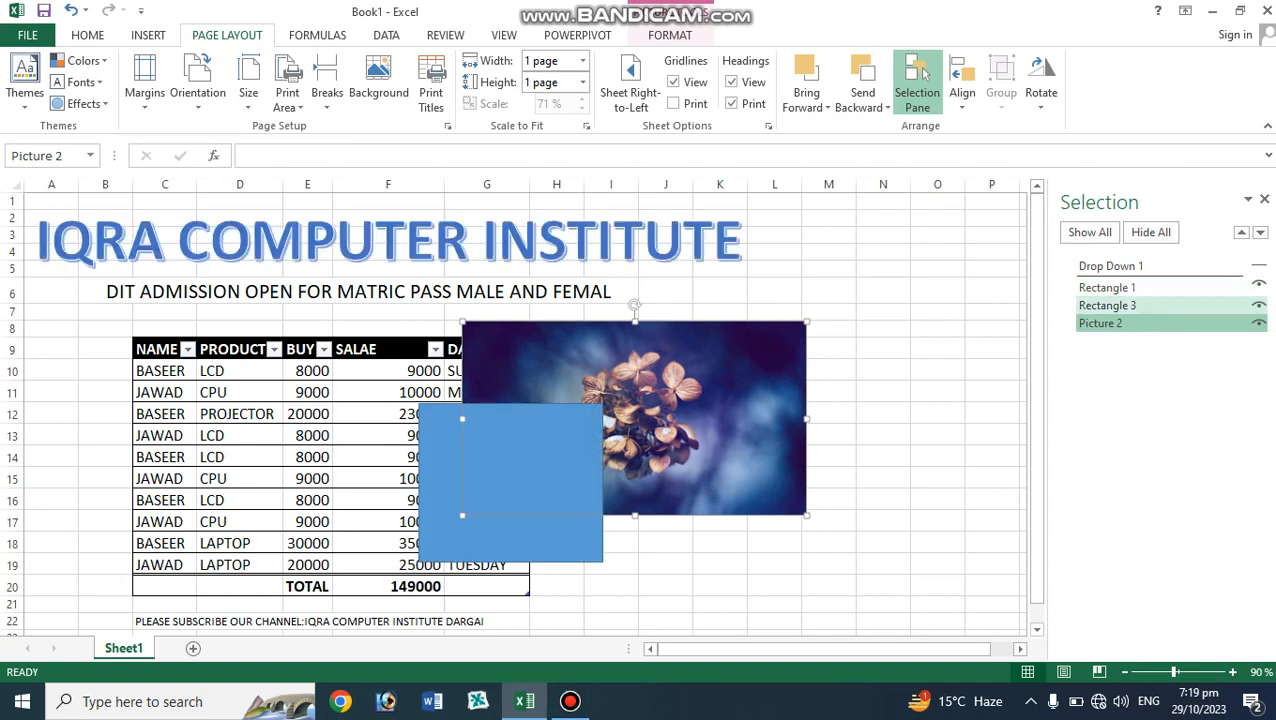
left_click(1259, 323)
left_click(1259, 323)
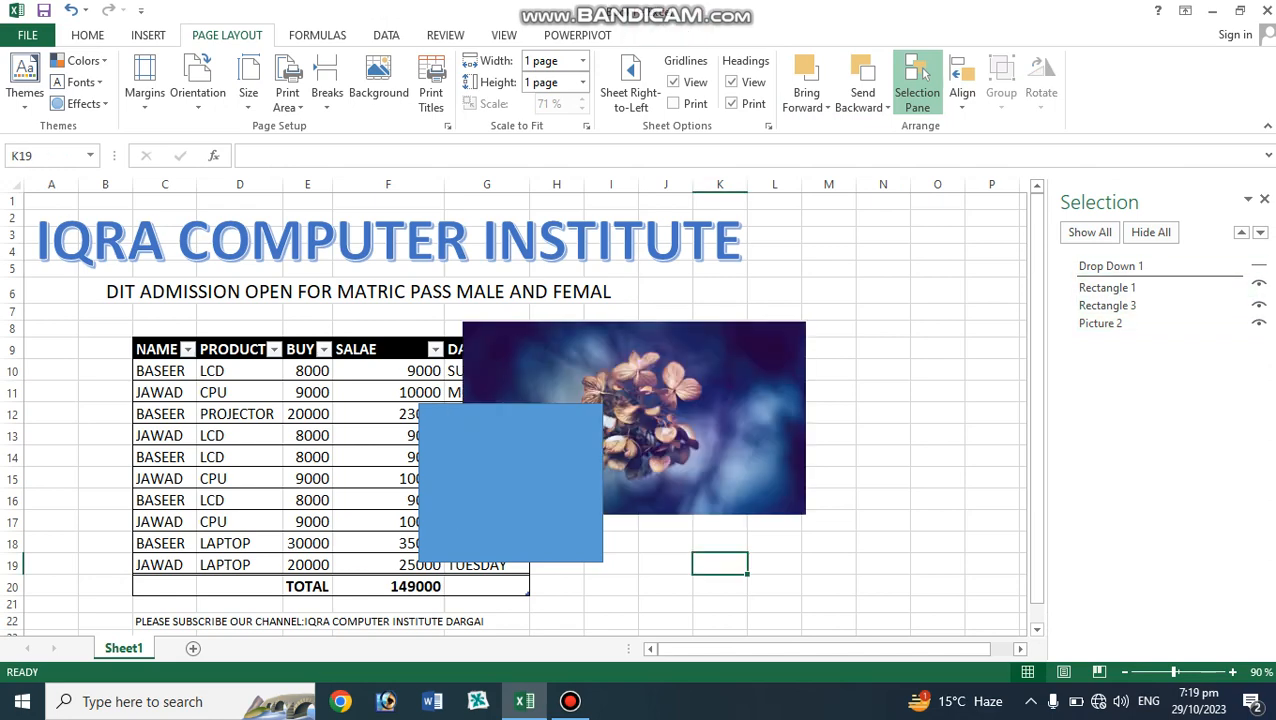
left_click(1100, 323)
left_click(962, 95)
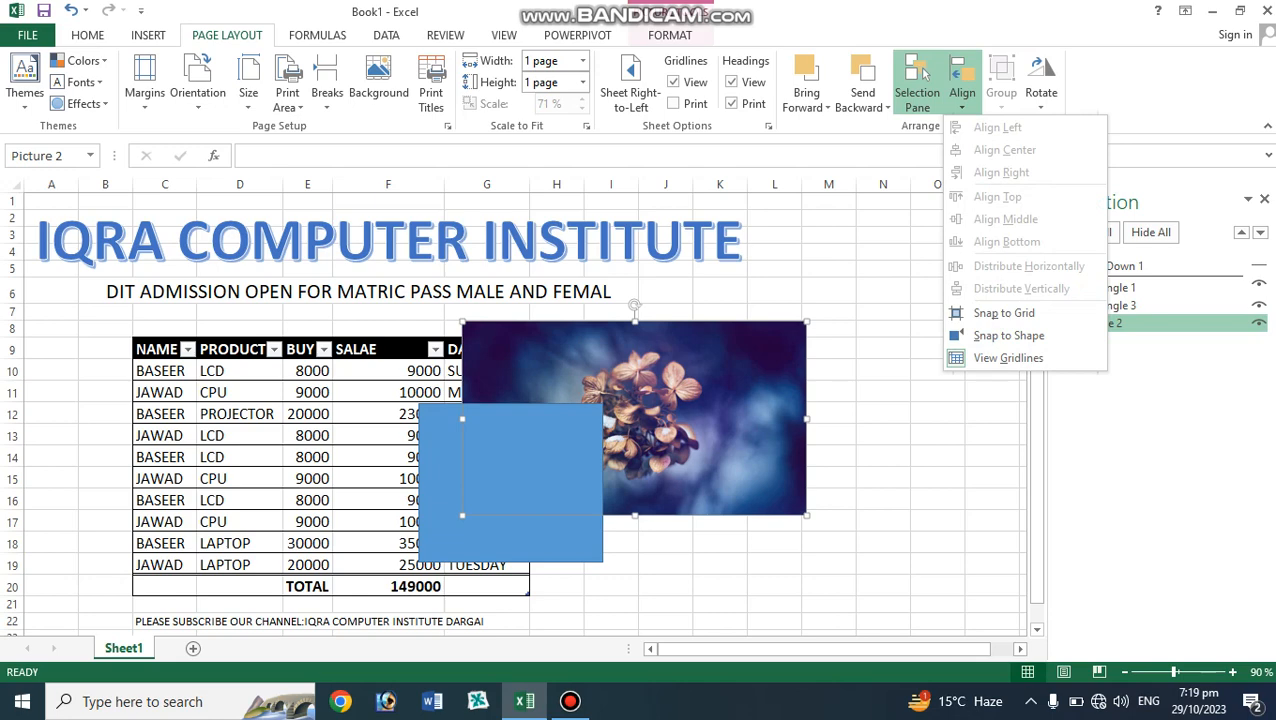
key("Escape")
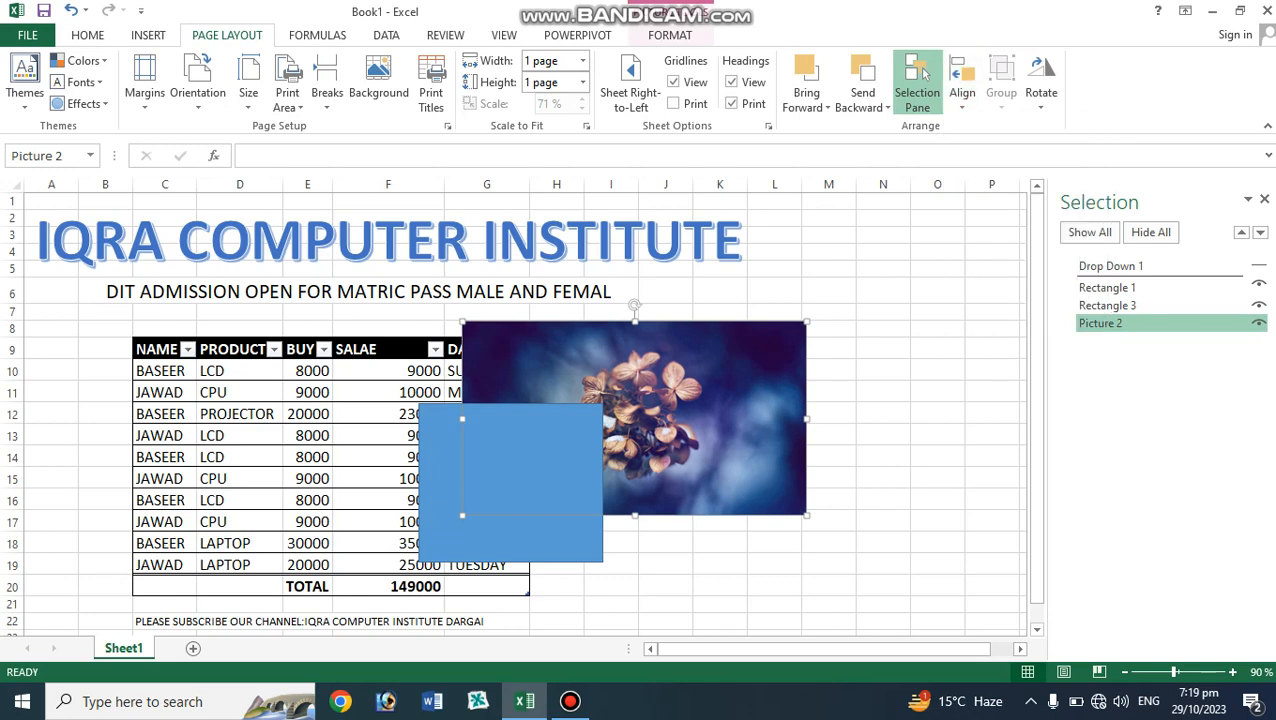
left_click(937, 329)
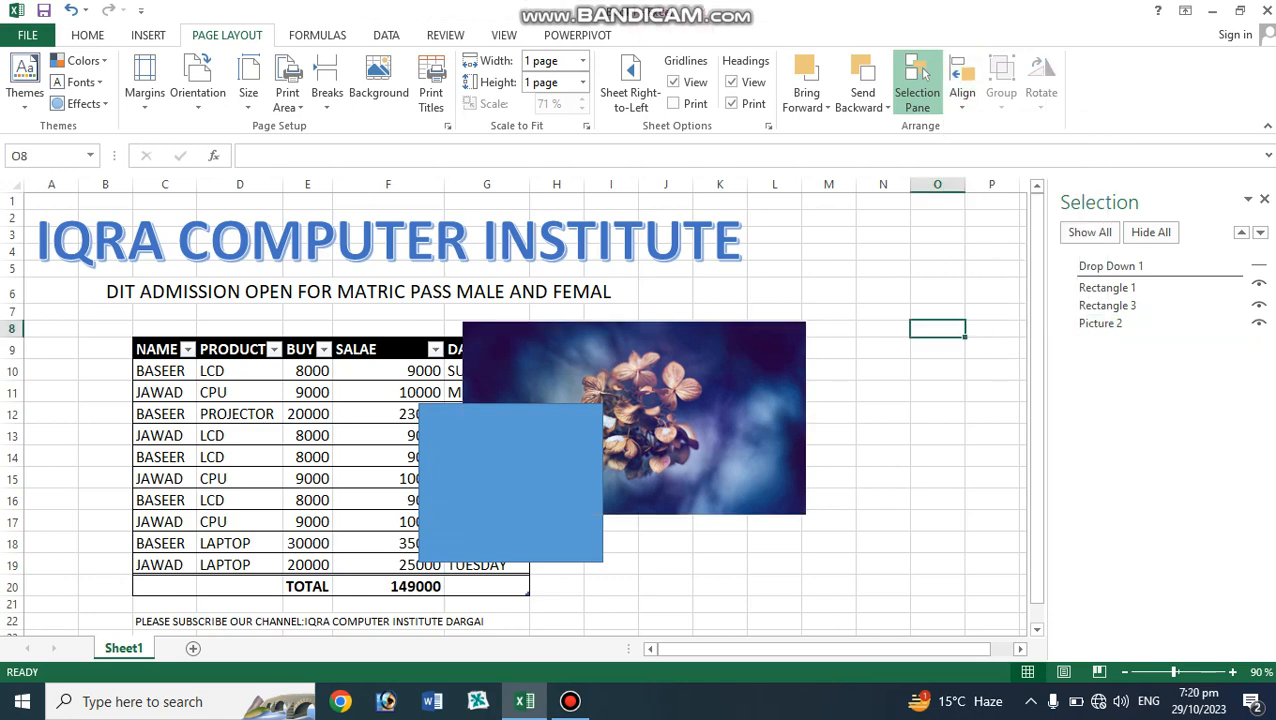
left_click(570, 702)
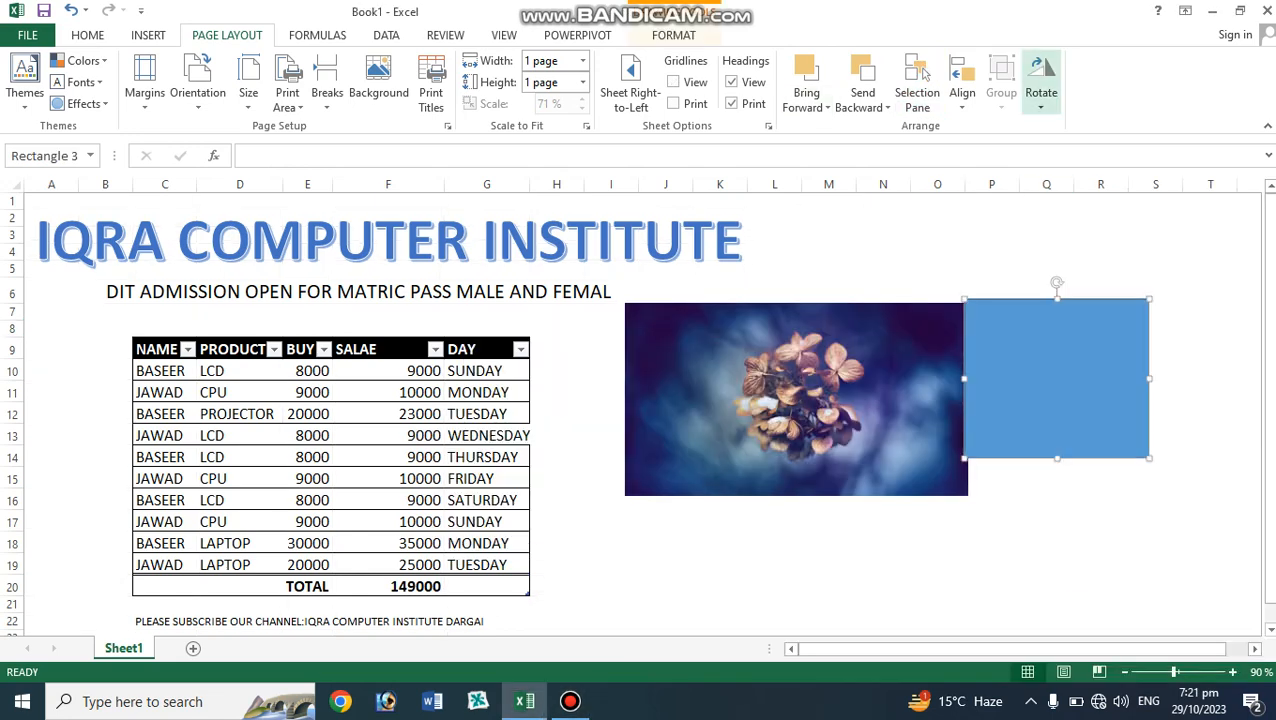
Rotate the rectangle left 90°.
left_click(1041, 85)
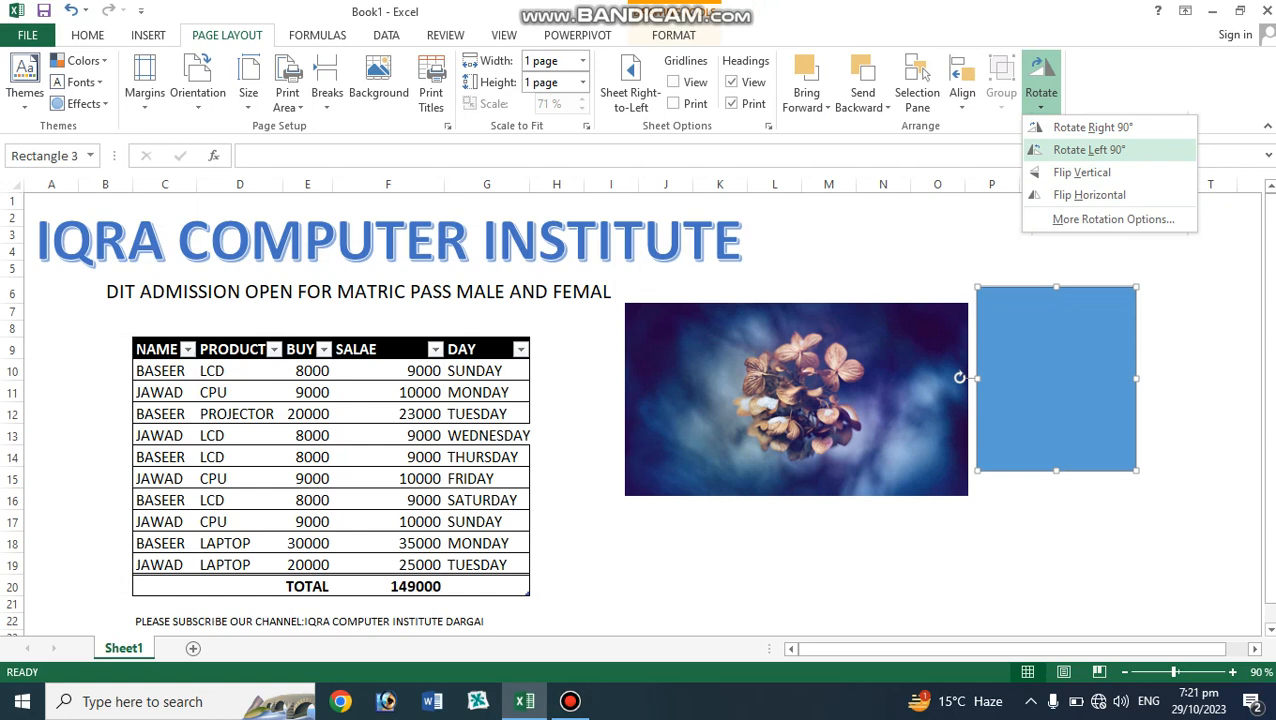
left_click(1089, 149)
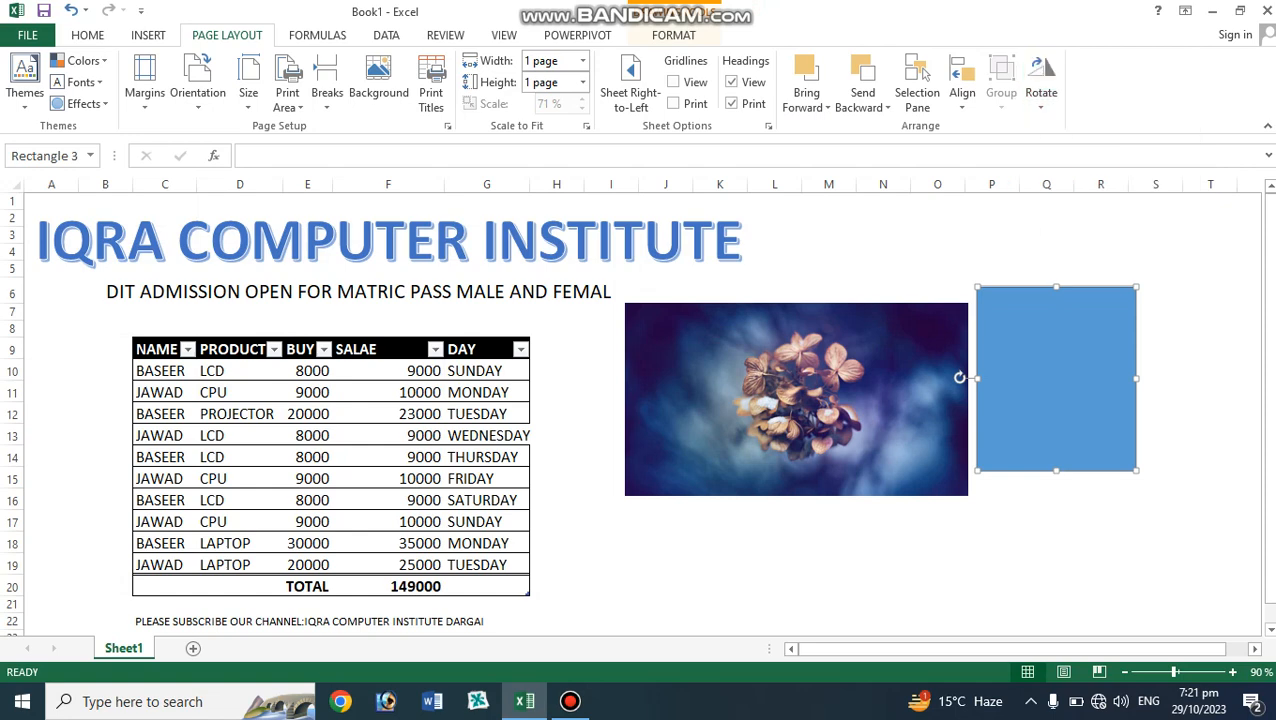
Tilt the rectangle to a slanted angle and group it together with the picture.
left_click_drag(958, 377, 1027, 287)
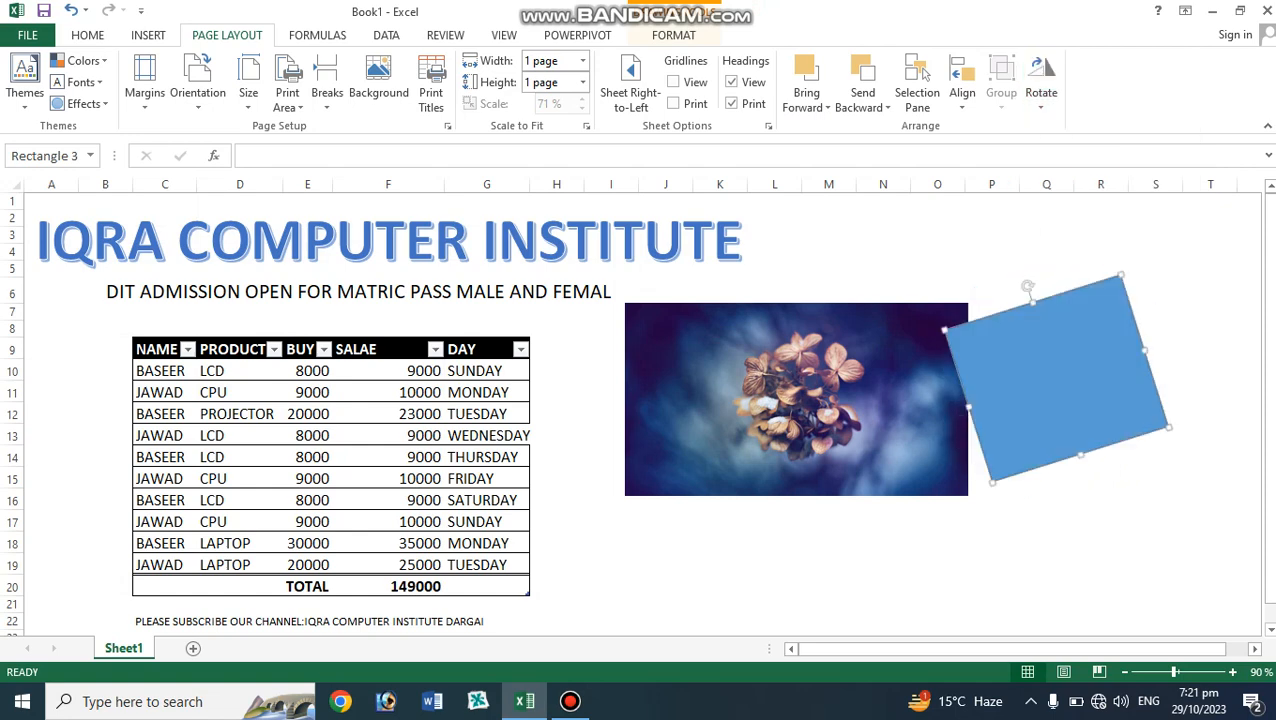
left_click(800, 400)
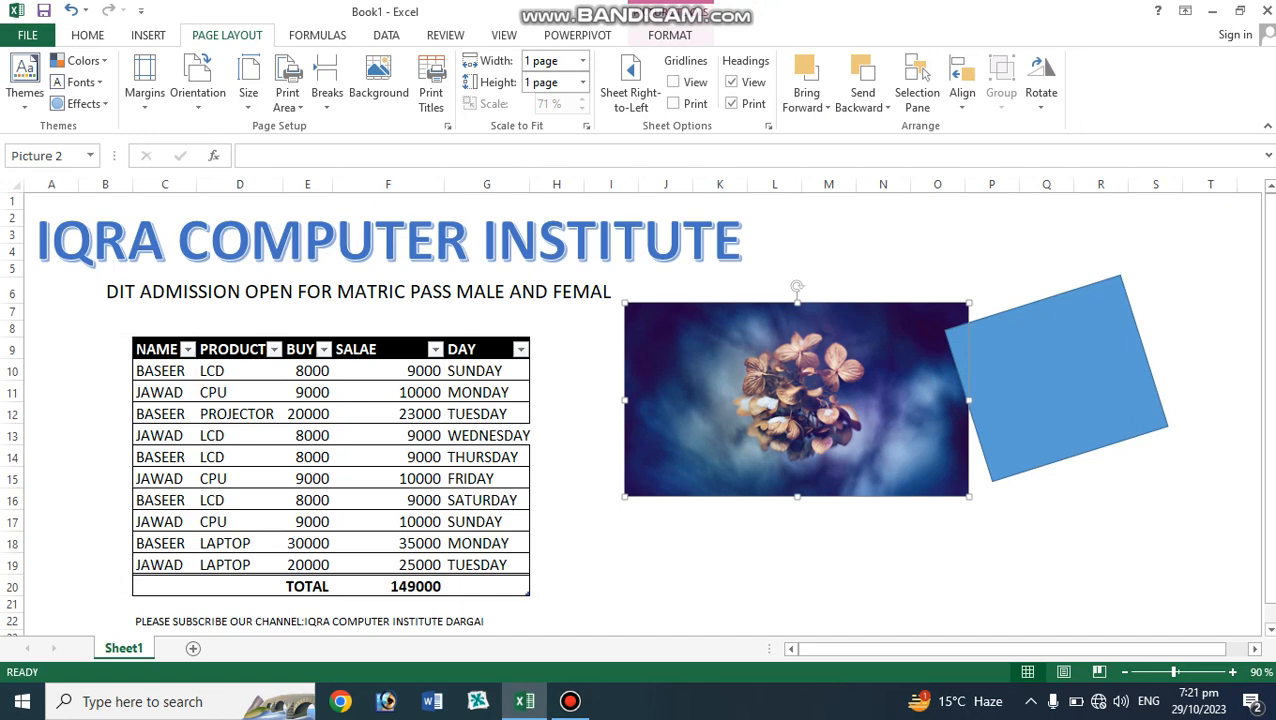
left_click(1060, 380, "shift")
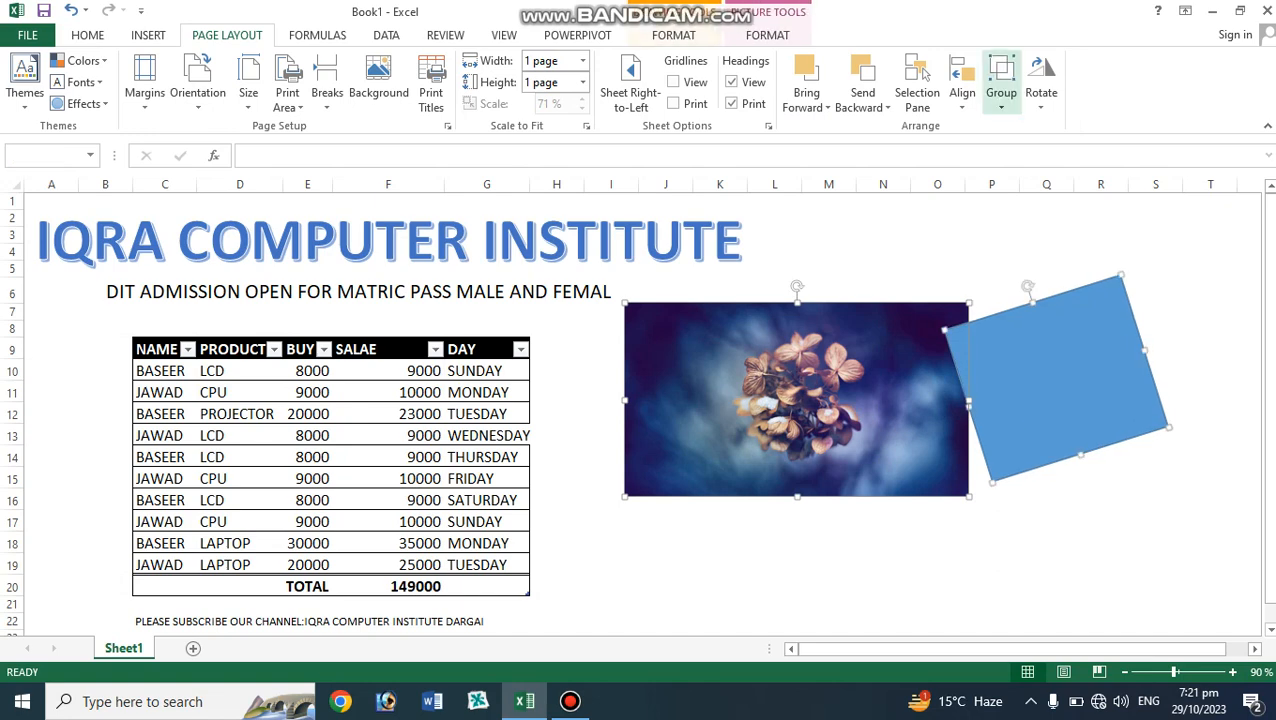
left_click(1001, 92)
left_click(1028, 127)
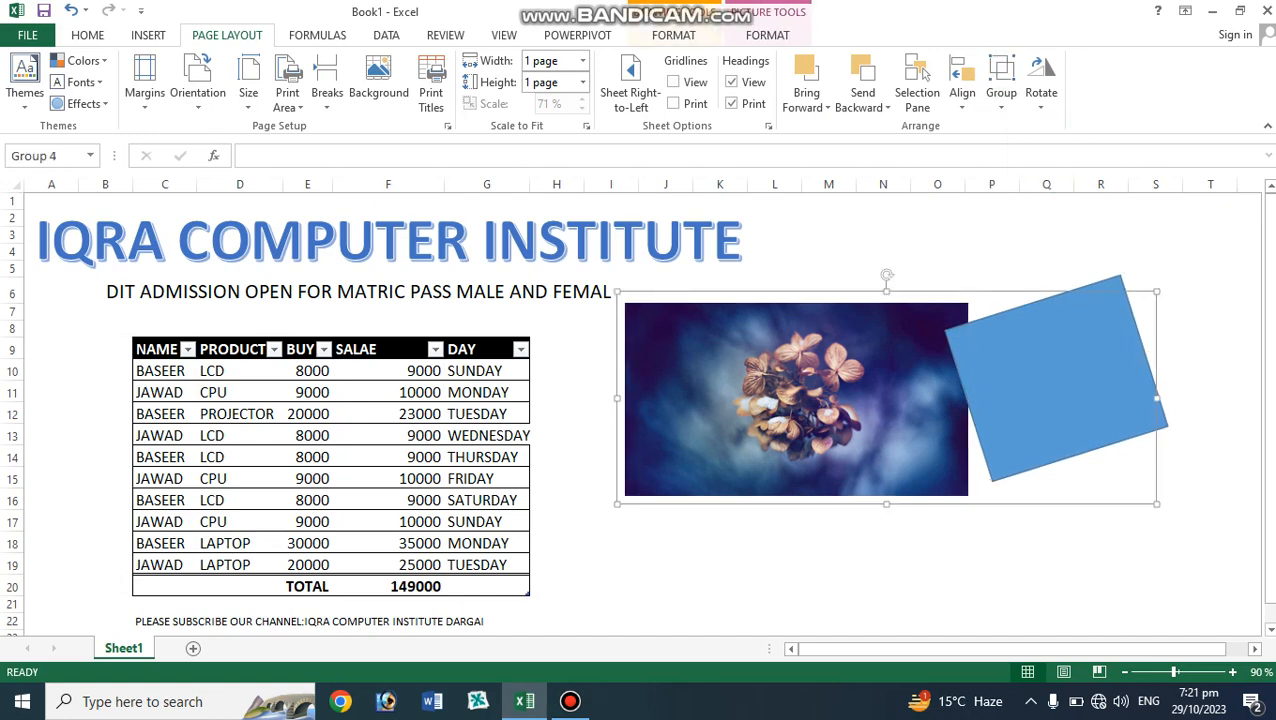
Move the grouped picture and rectangle slightly left and down beside the table.
left_click_drag(900, 395, 826, 415)
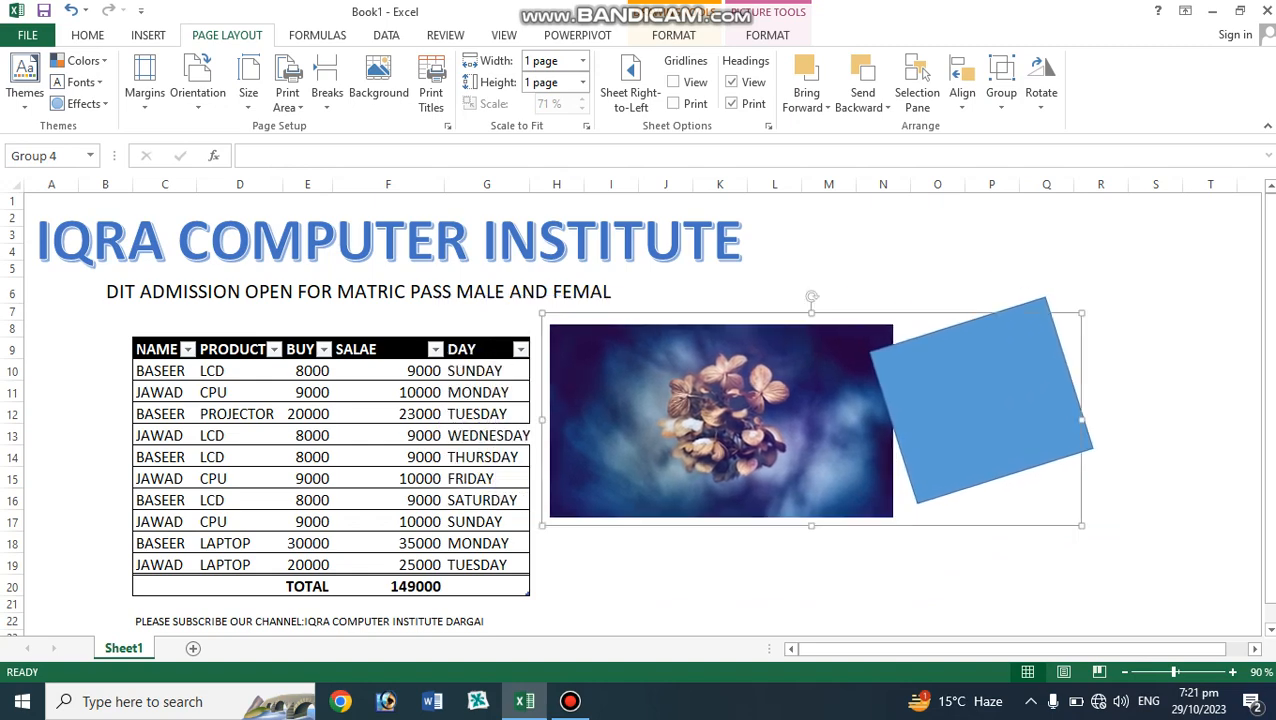
left_click(685, 240)
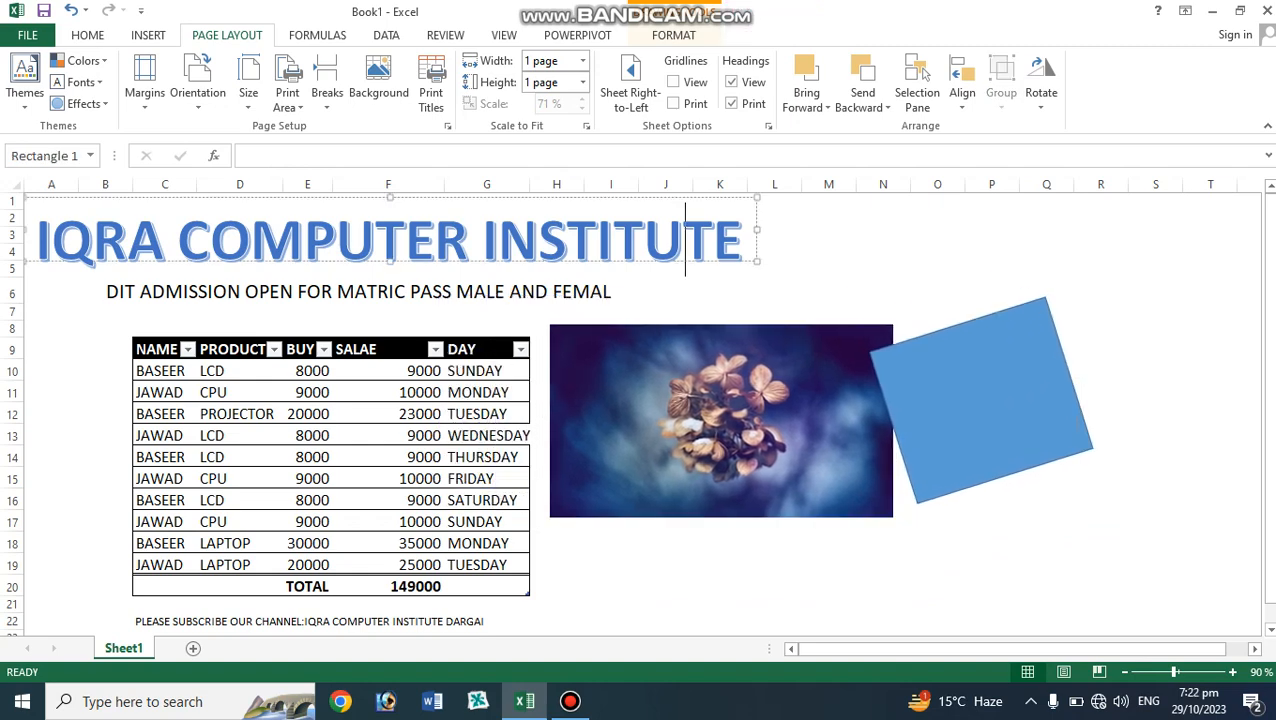
key("Escape")
left_click(828, 312)
left_click(743, 240)
left_click(774, 291)
left_click(883, 235)
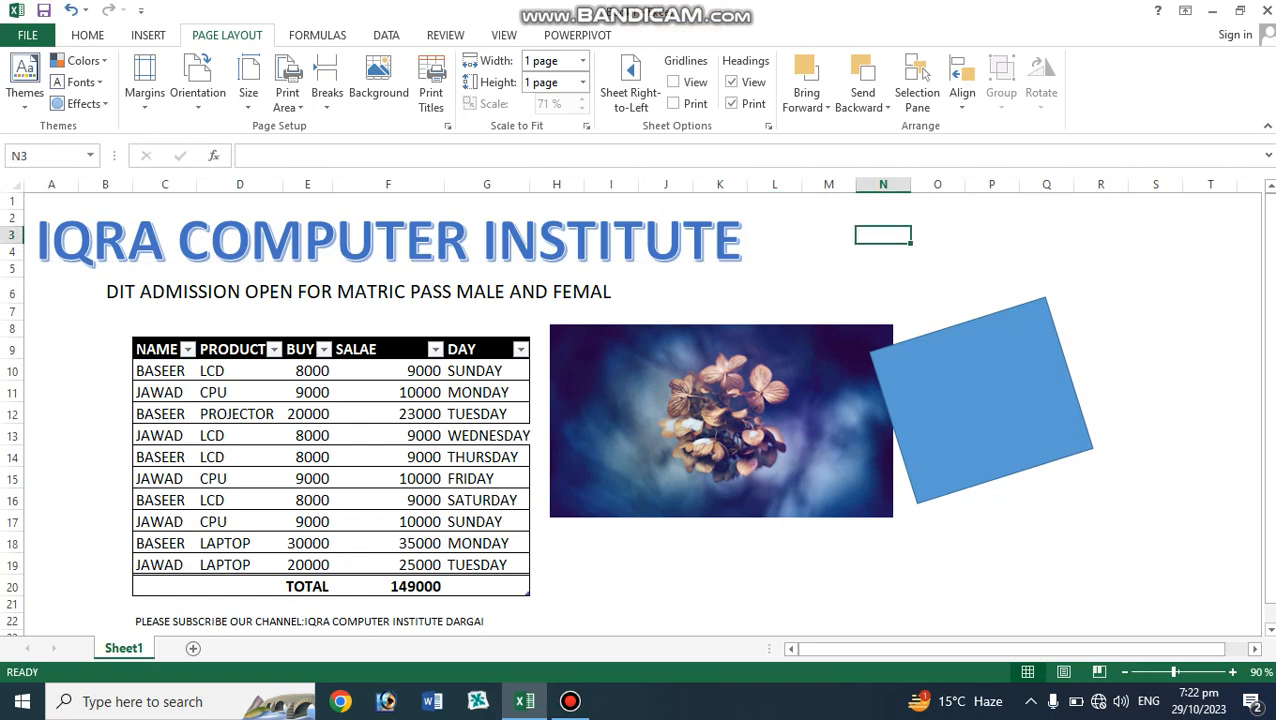
left_click(975, 395)
left_click(975, 395)
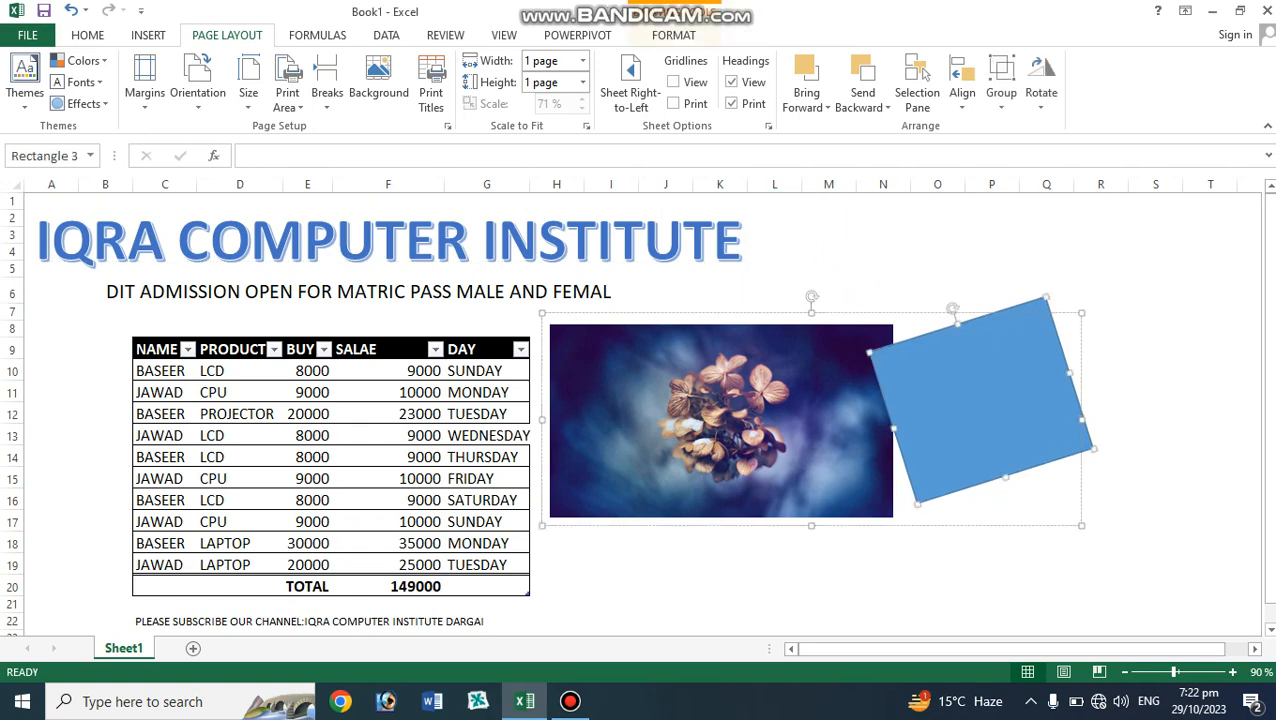
left_click(487, 392)
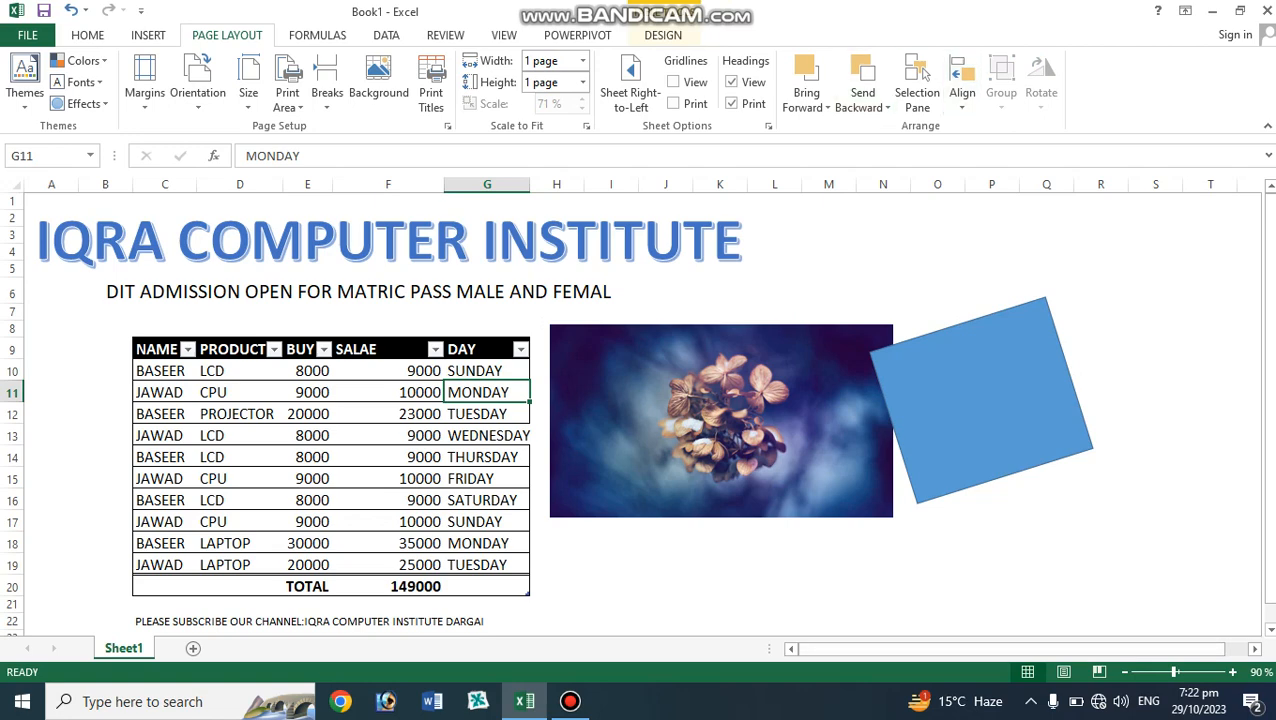
left_click(862, 100)
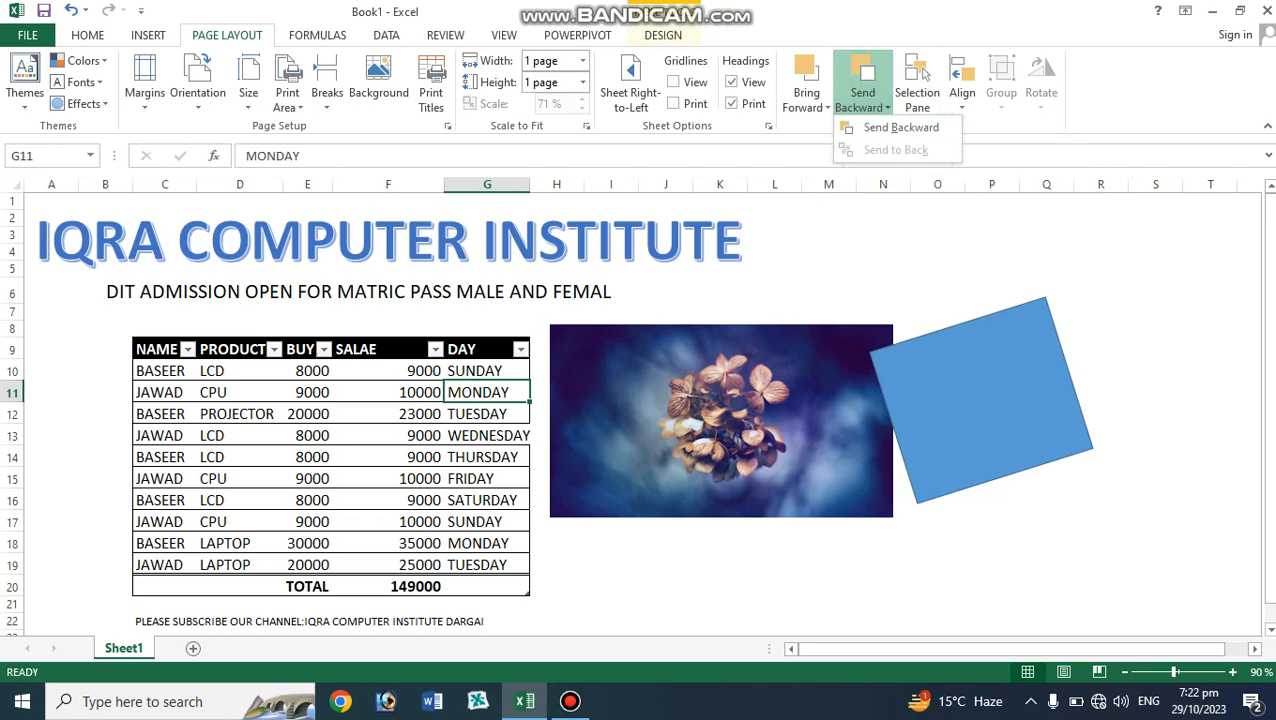
left_click(806, 100)
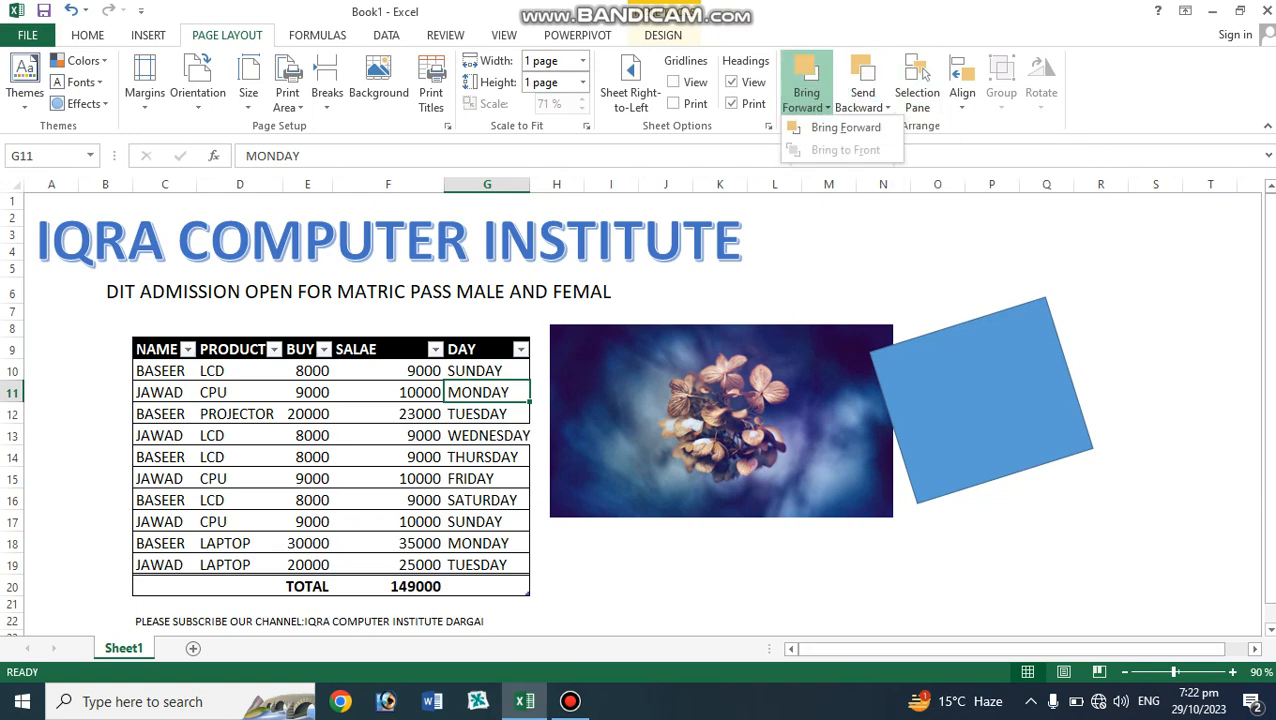
key("Escape")
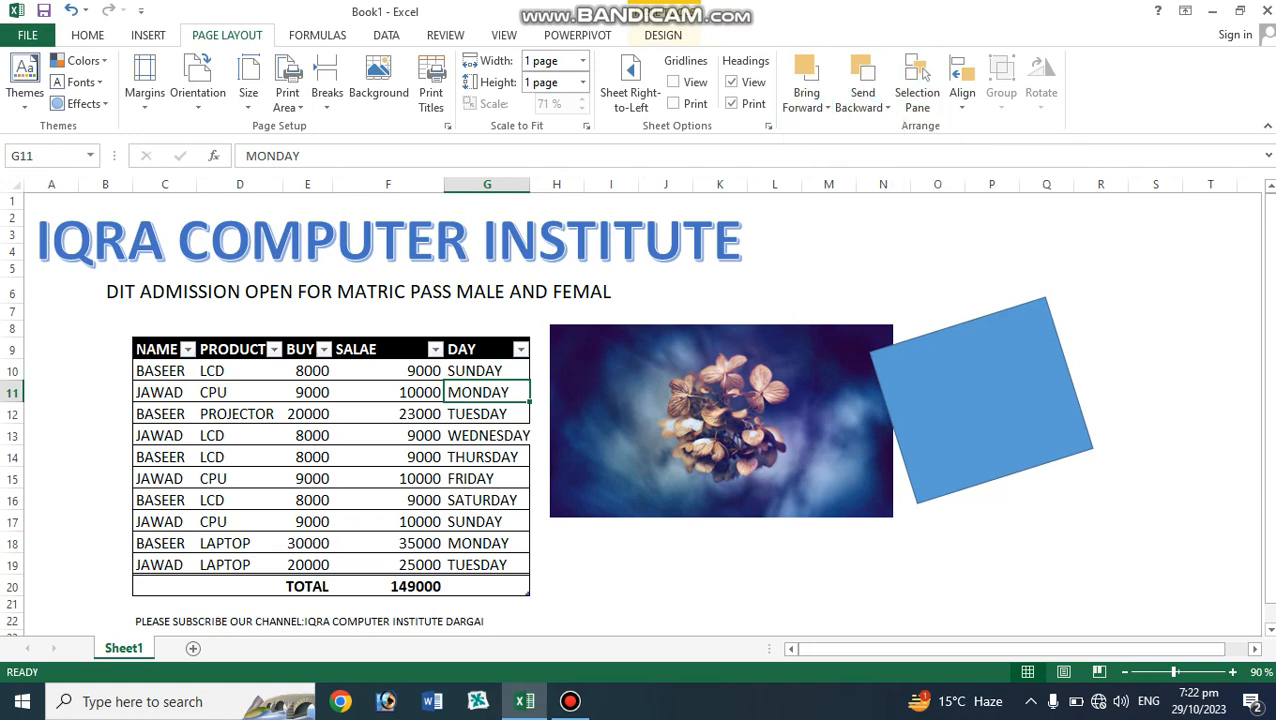
left_click(570, 701)
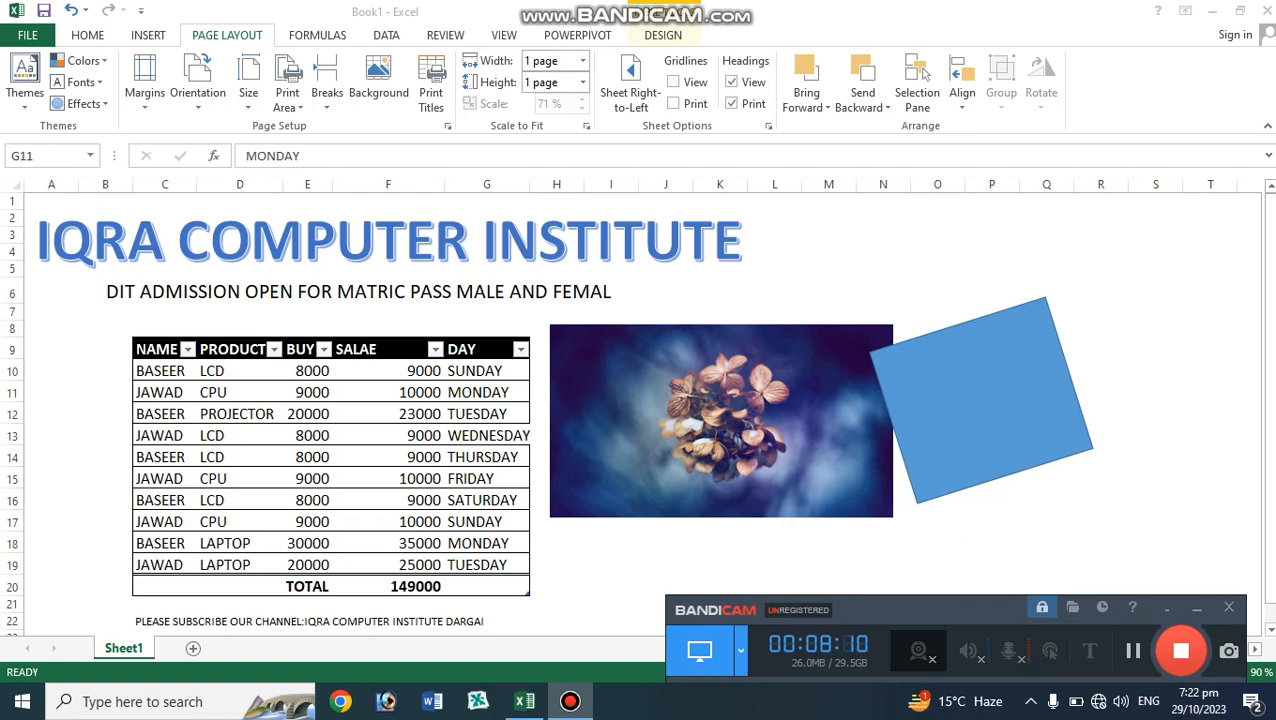
left_click(1197, 608)
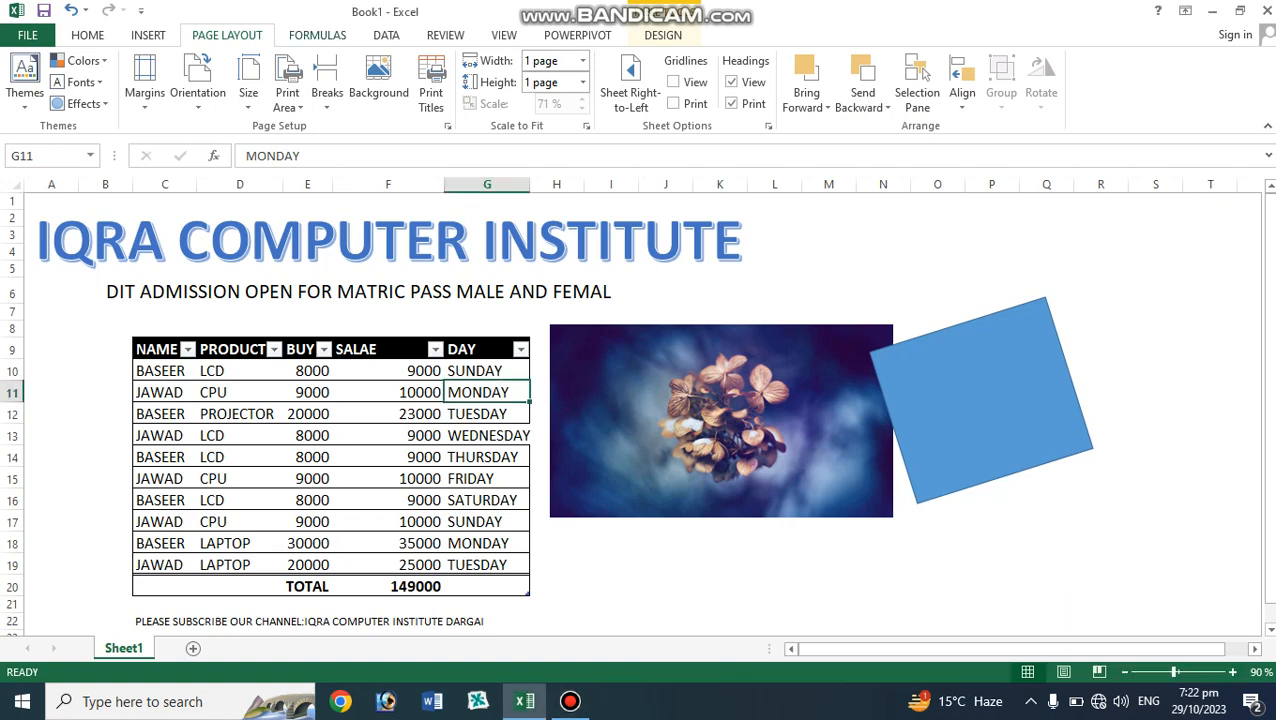
Browse the Formulas, Page Layout, picture Format and Data options with the grouped objects selected.
left_click(317, 35)
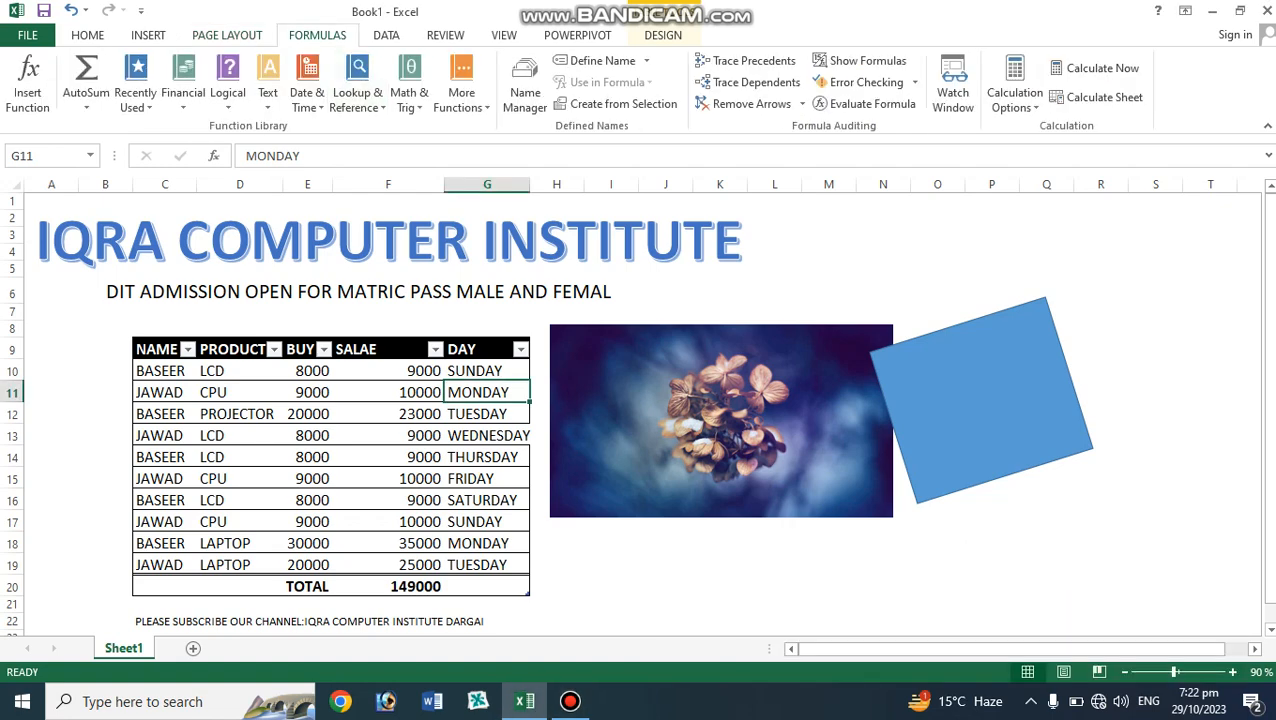
left_click(760, 420)
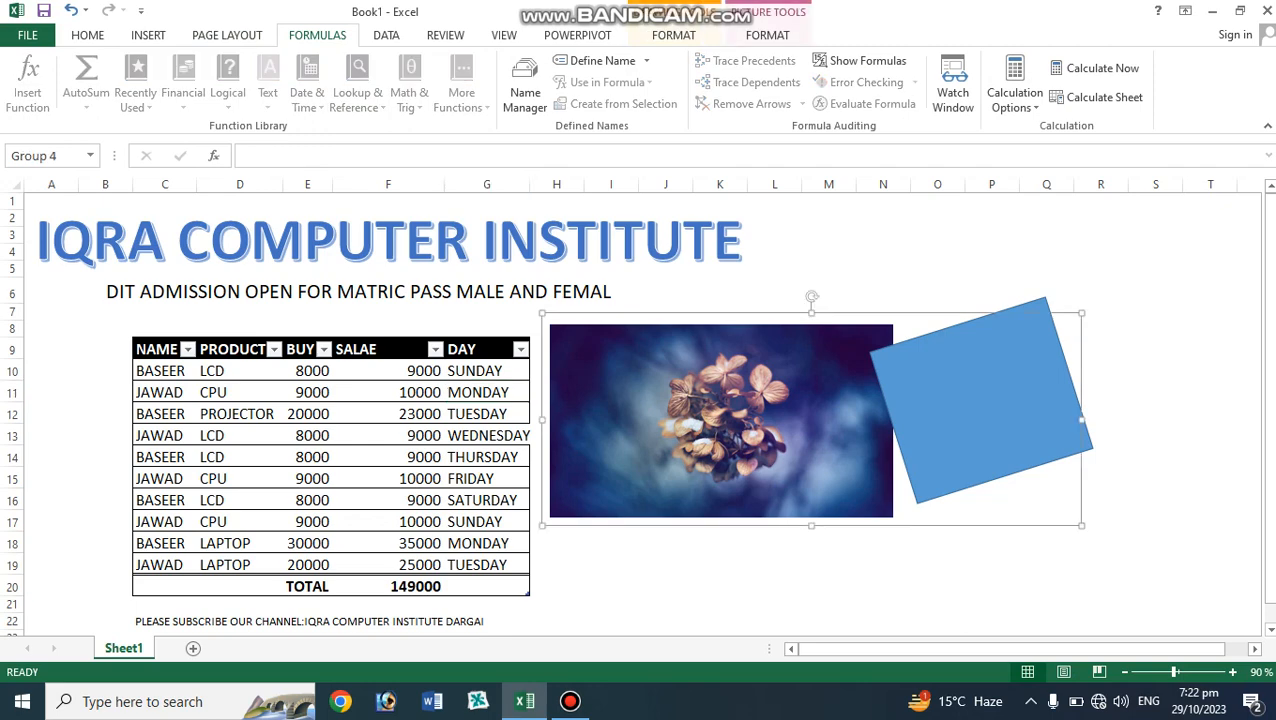
mouse_move(570, 701)
left_click(227, 35)
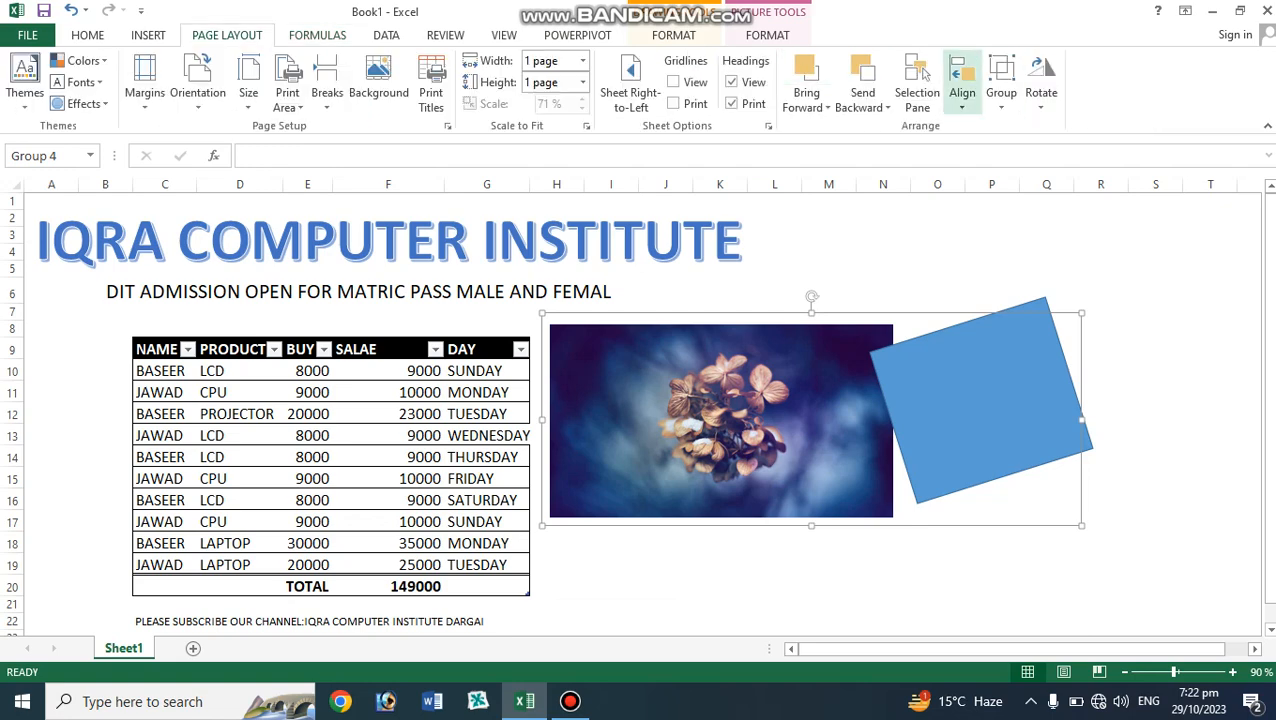
scroll(922, 75, "down", 1)
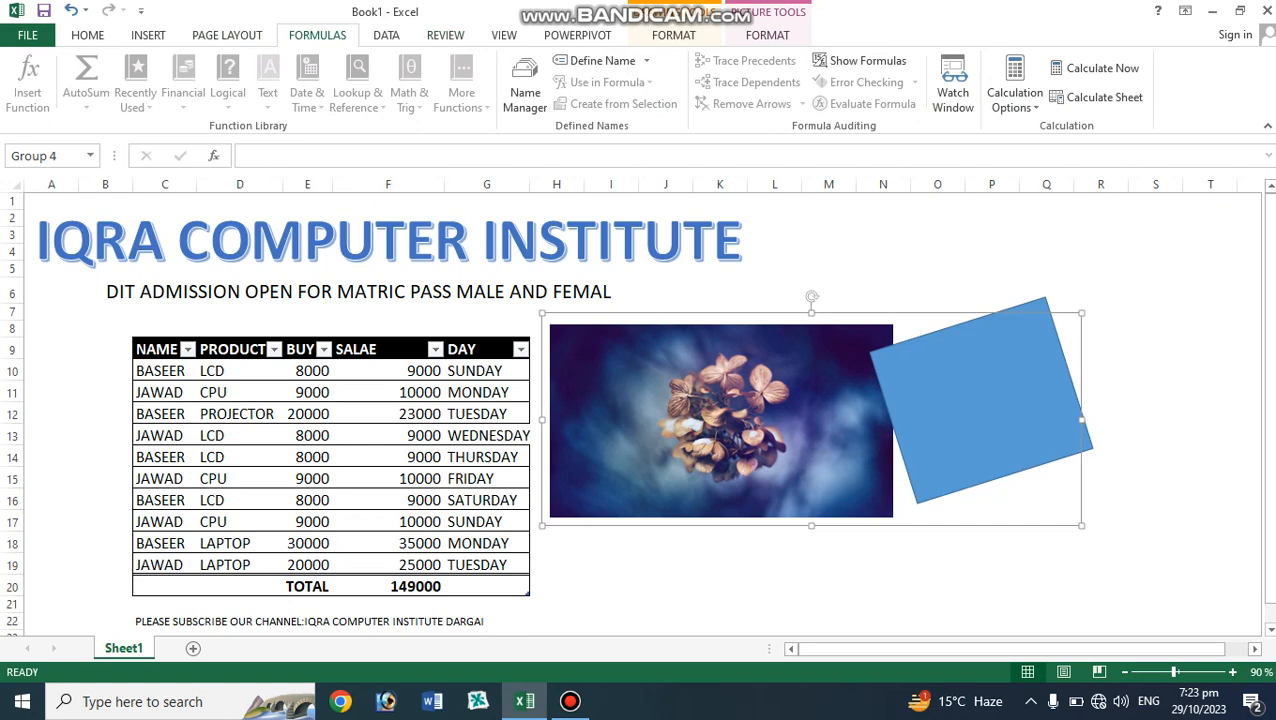
left_click(767, 35)
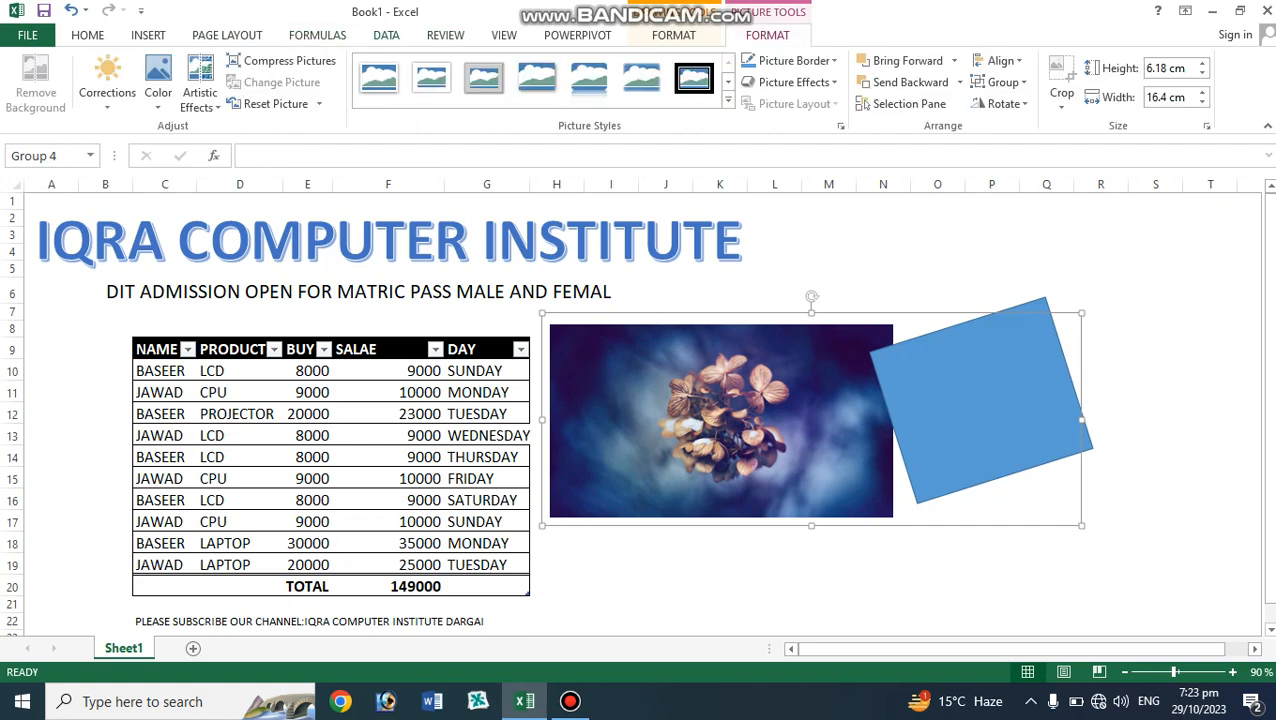
left_click(386, 35)
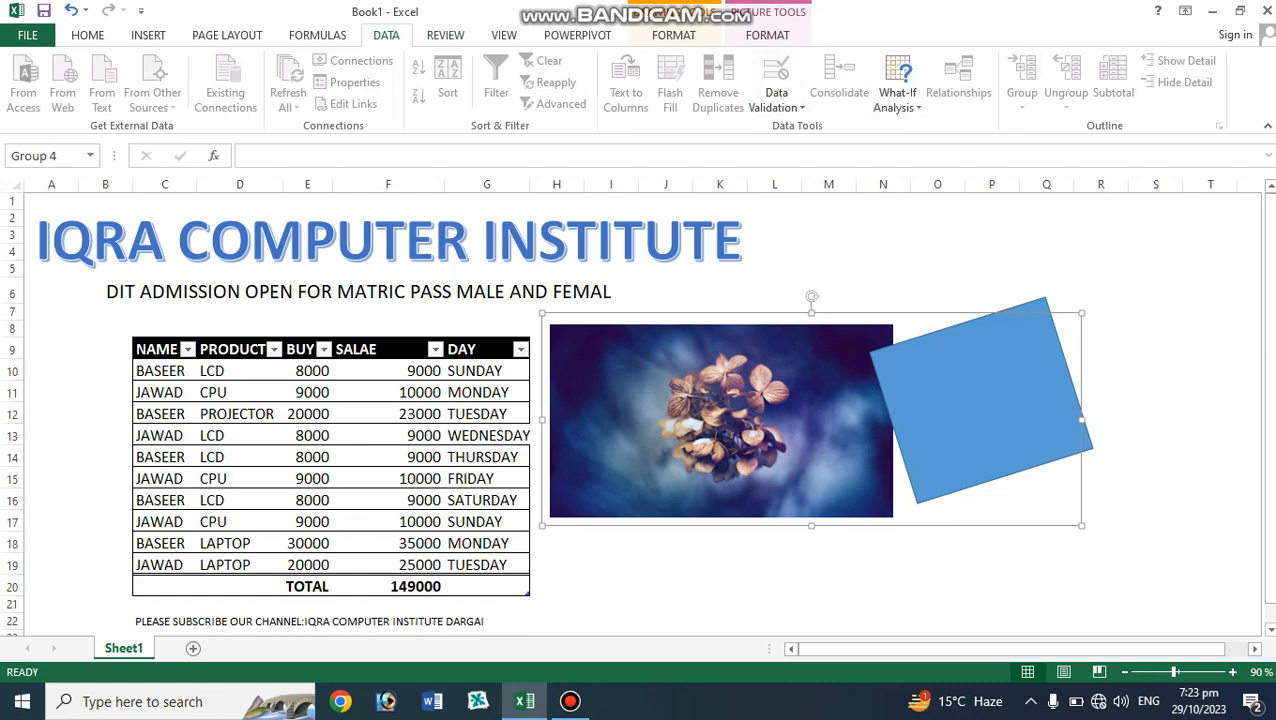
left_click(450, 292)
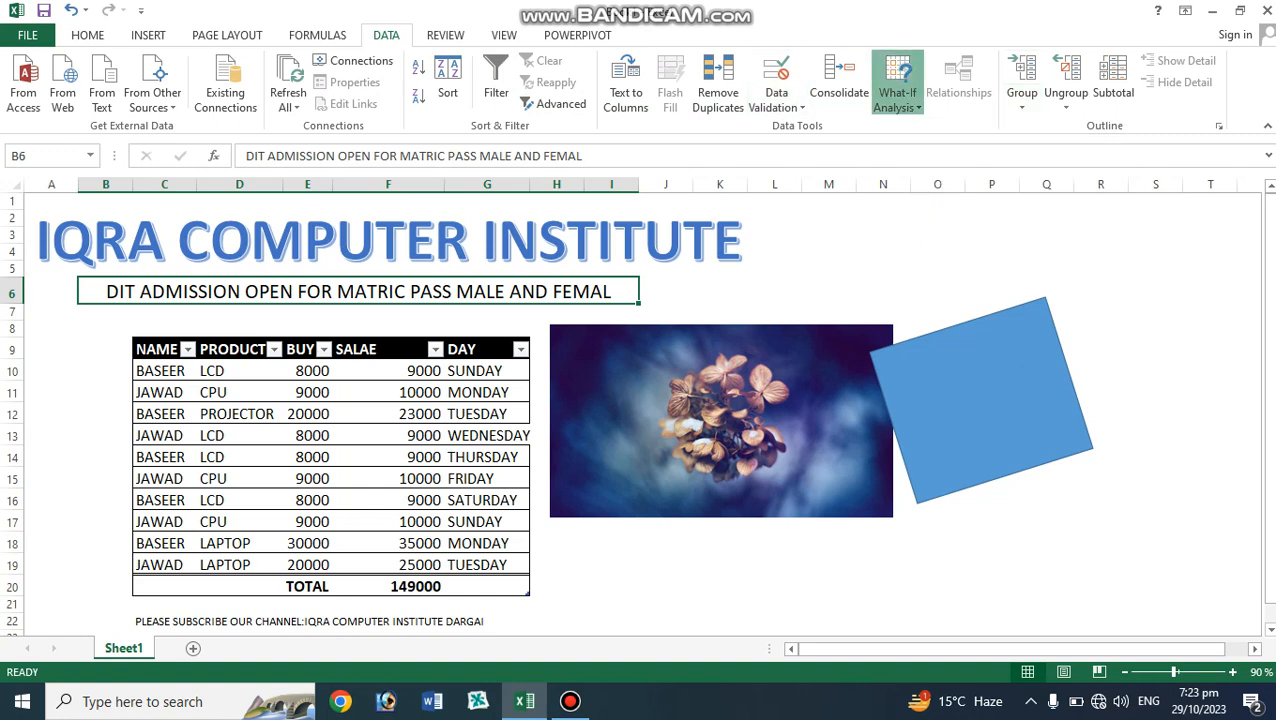
left_click(897, 92)
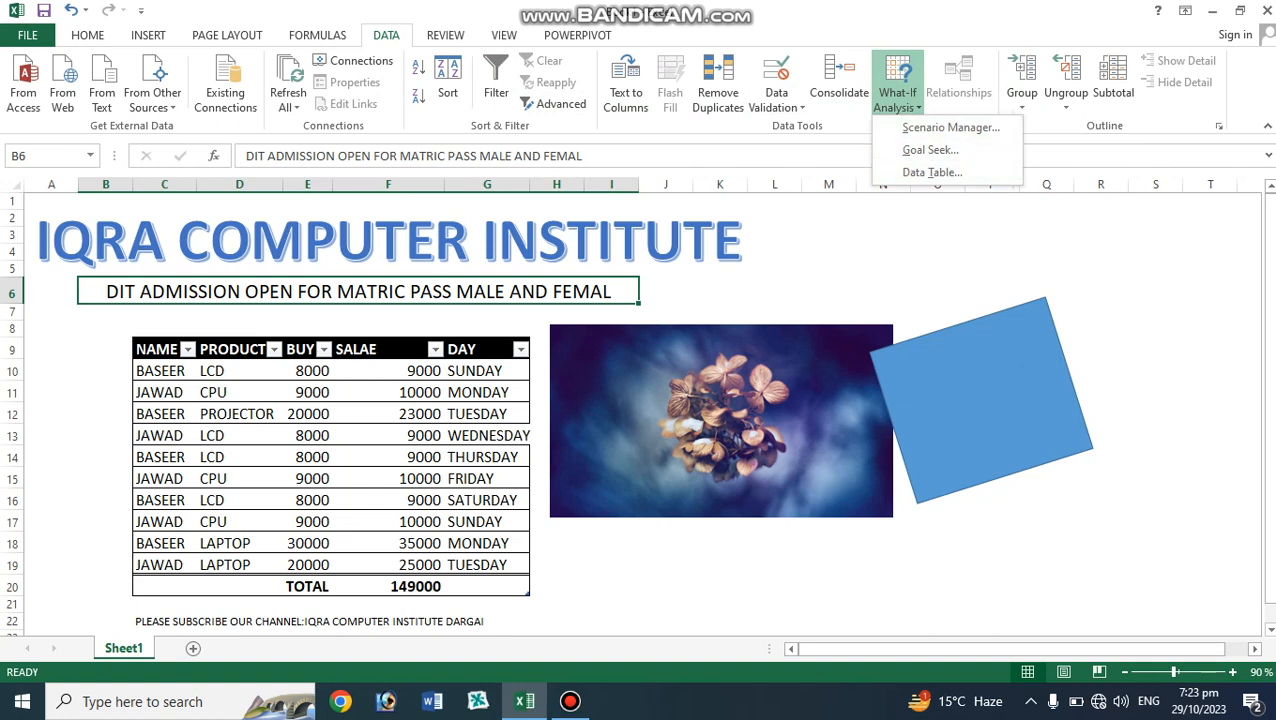
key("Escape")
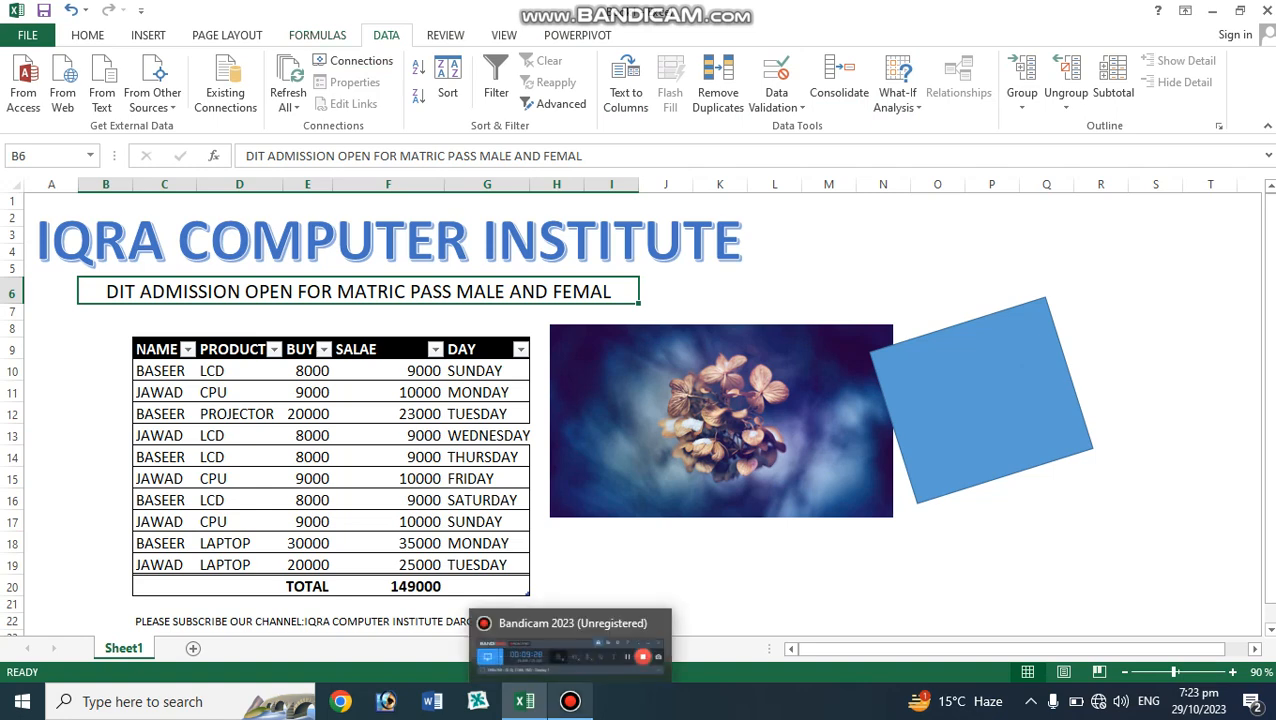
left_click(570, 701)
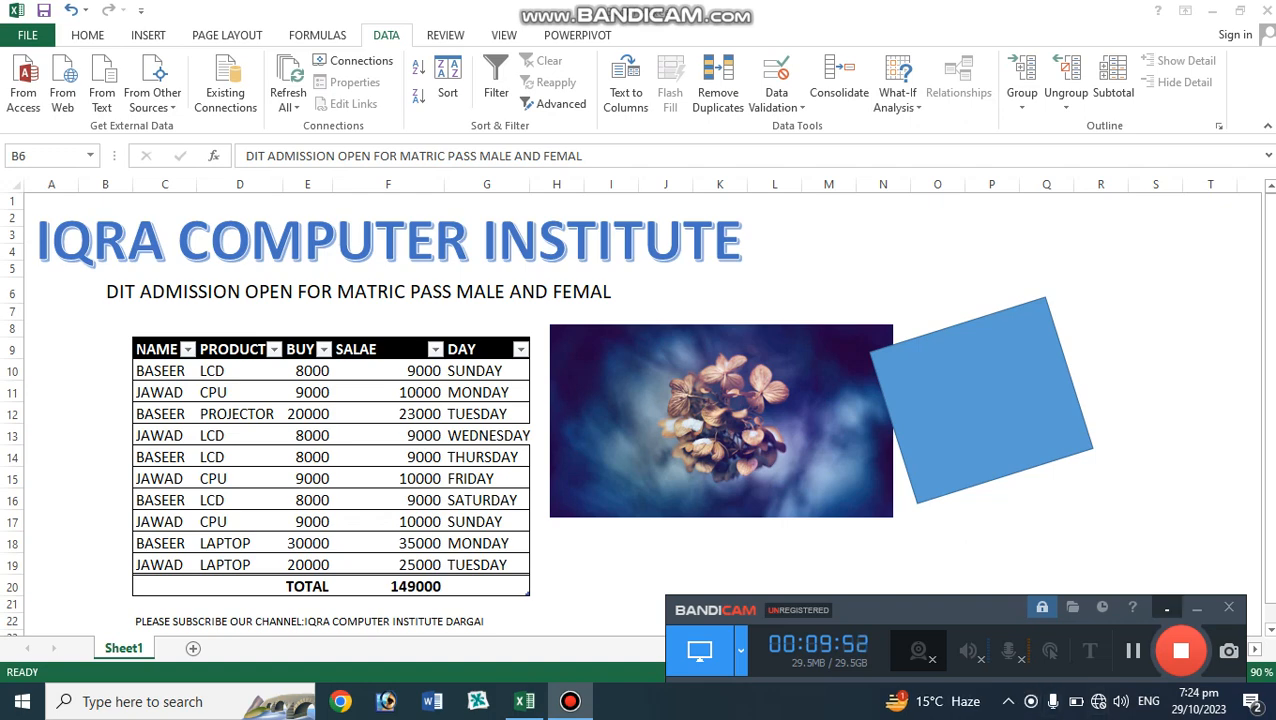
left_click(1197, 608)
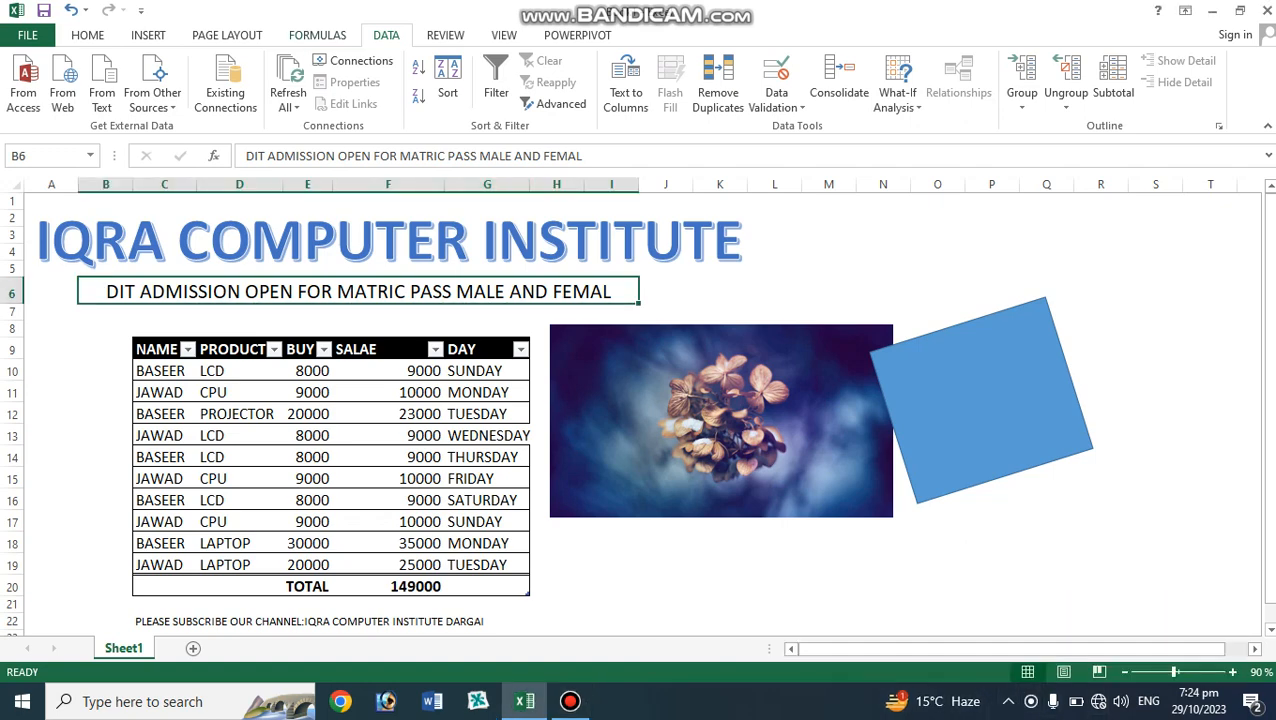
mouse_move(570, 701)
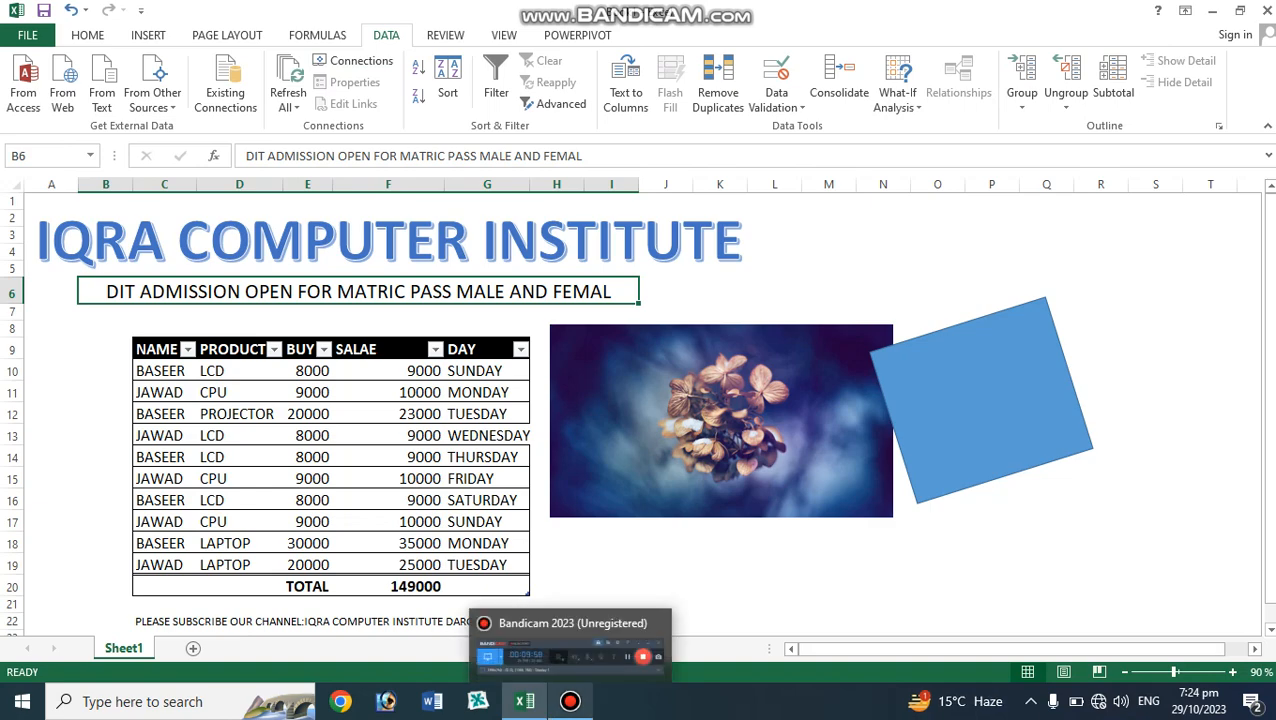